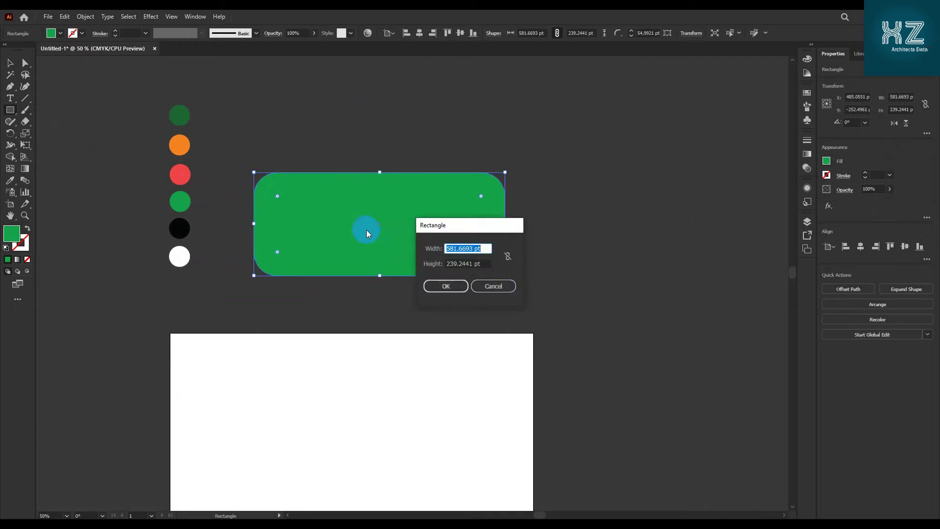
- Apply the 3D Extrude & Bevel effect to the green rounded rectangle with the Isometric Top rotation preset
click(497, 285)
key(v)
click(426, 253)
click(407, 312)
click(410, 245)
scroll(306, 310, up, 1)
scroll(306, 310, right, 2)
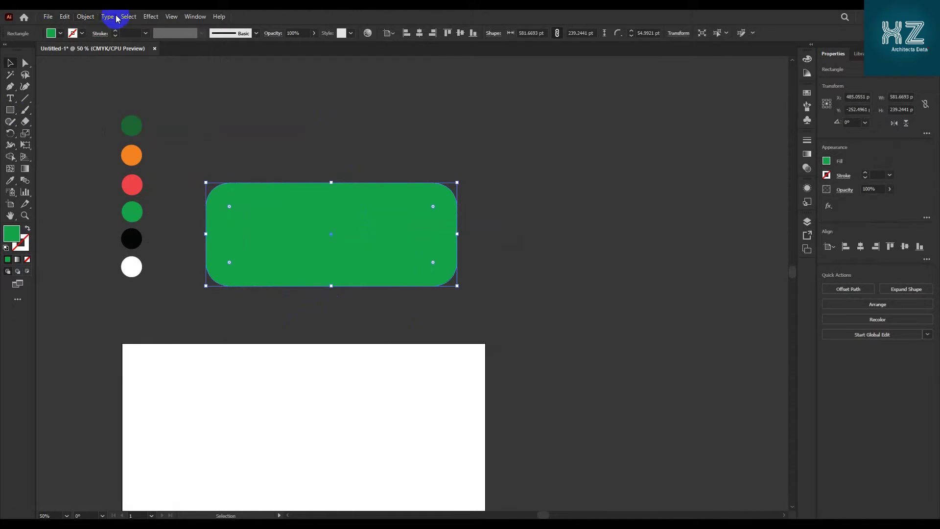
click(149, 17)
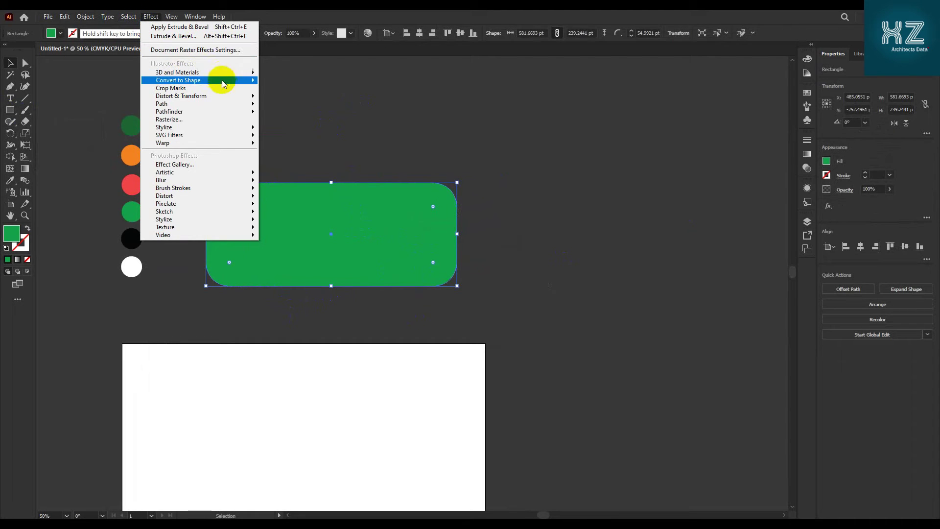
mouse_move(223, 75)
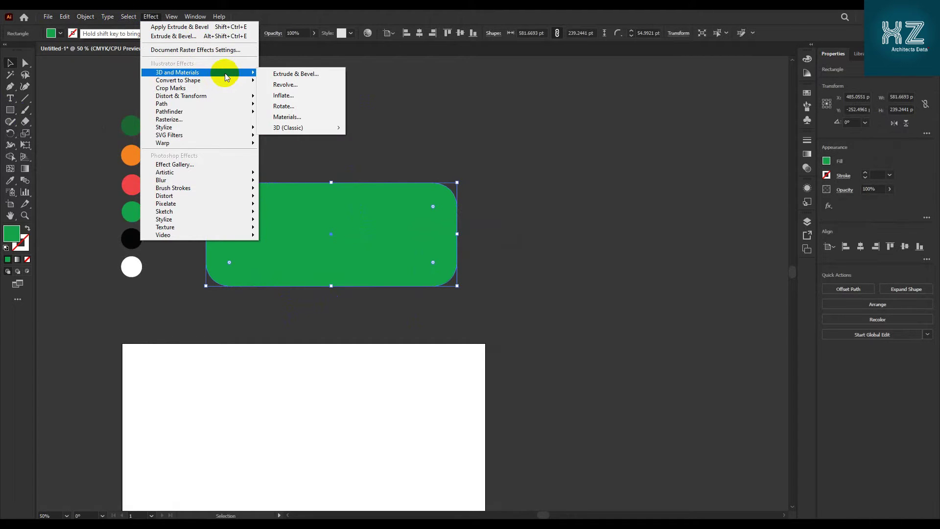
click(304, 73)
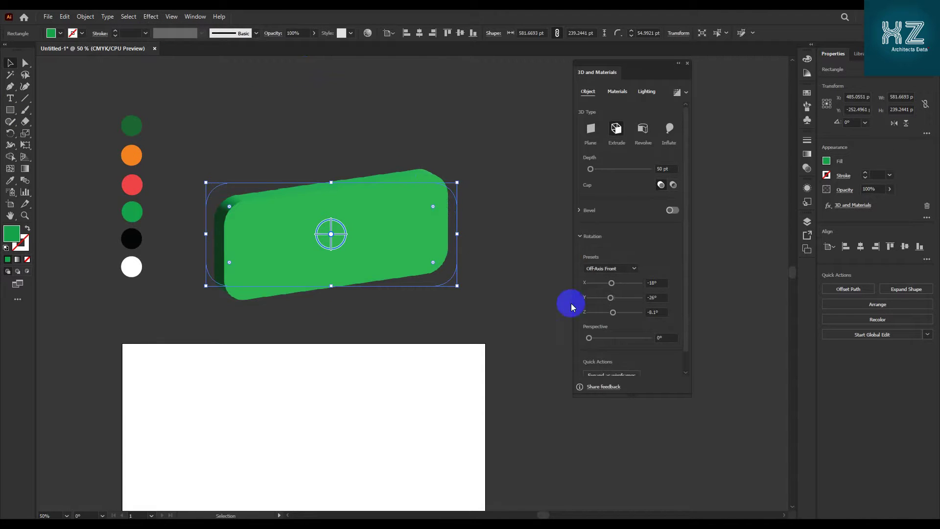
click(625, 268)
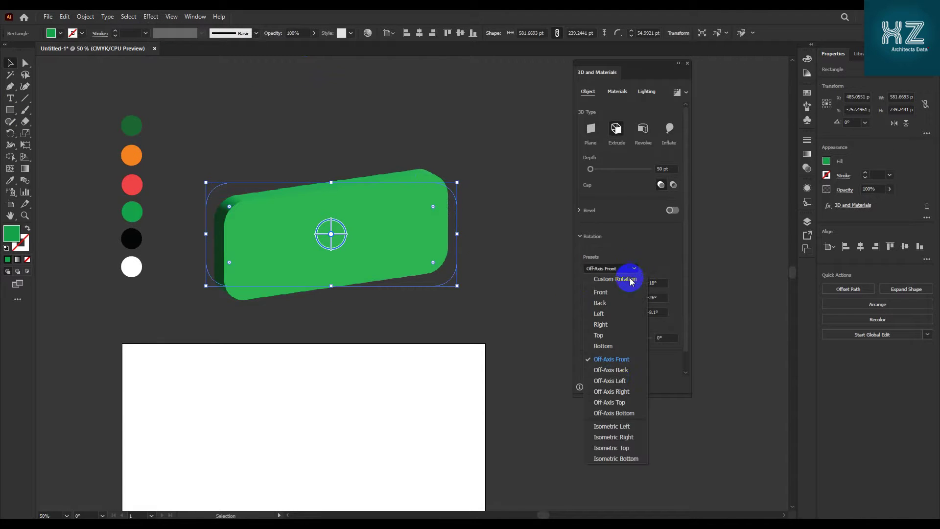
click(619, 446)
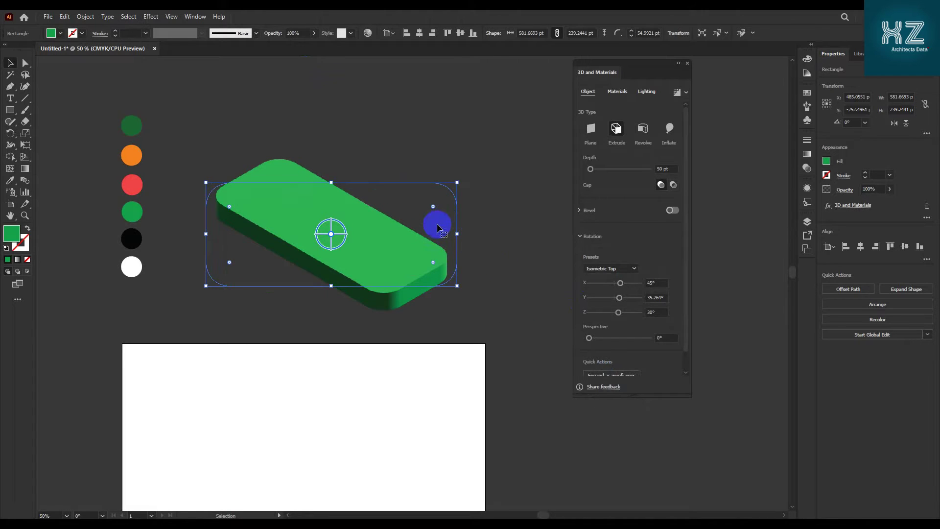
- Change the shape's 3D type to Inflate with a volume of about 26%, inflated on both sides
click(670, 132)
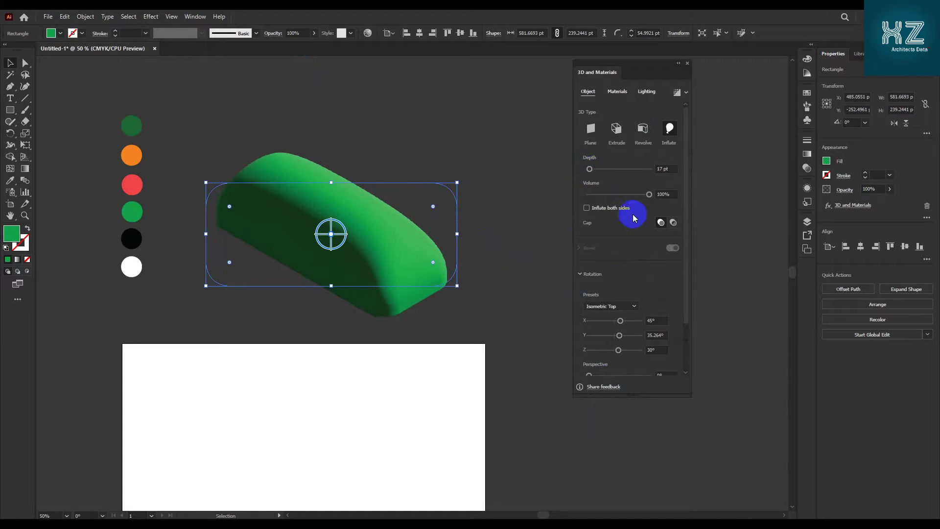
drag(649, 195, 638, 199)
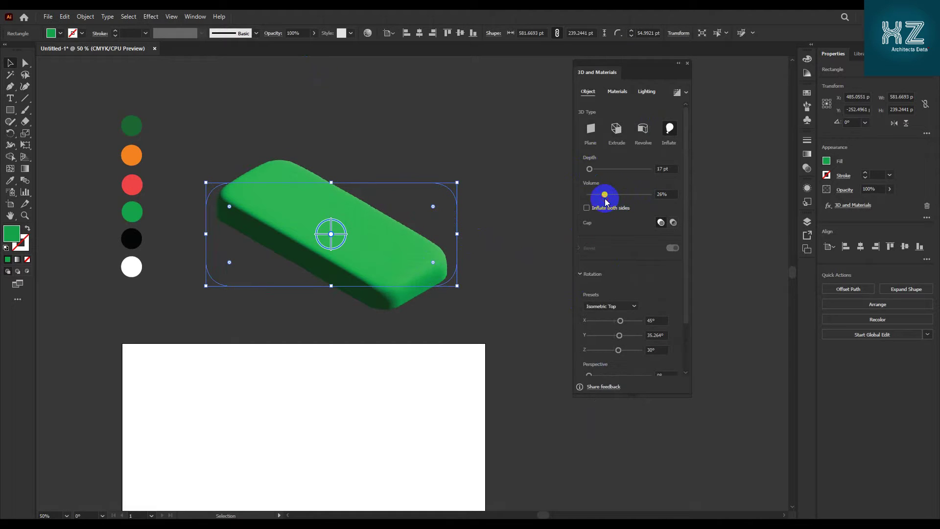
drag(607, 200, 603, 199)
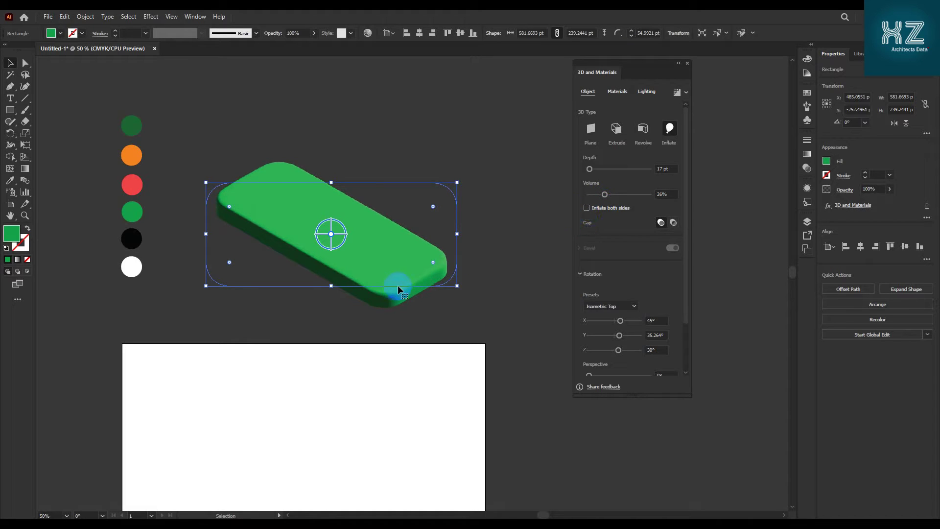
scroll(388, 300, up, 2)
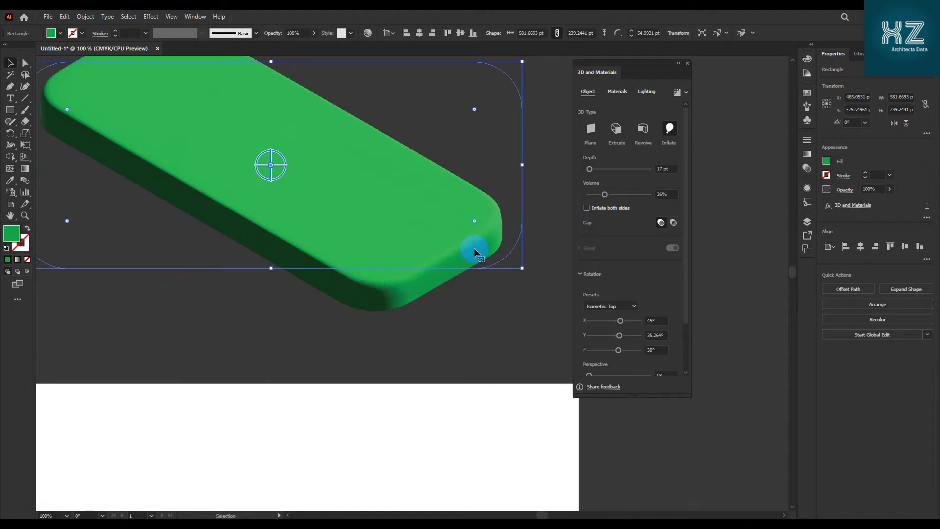
click(586, 208)
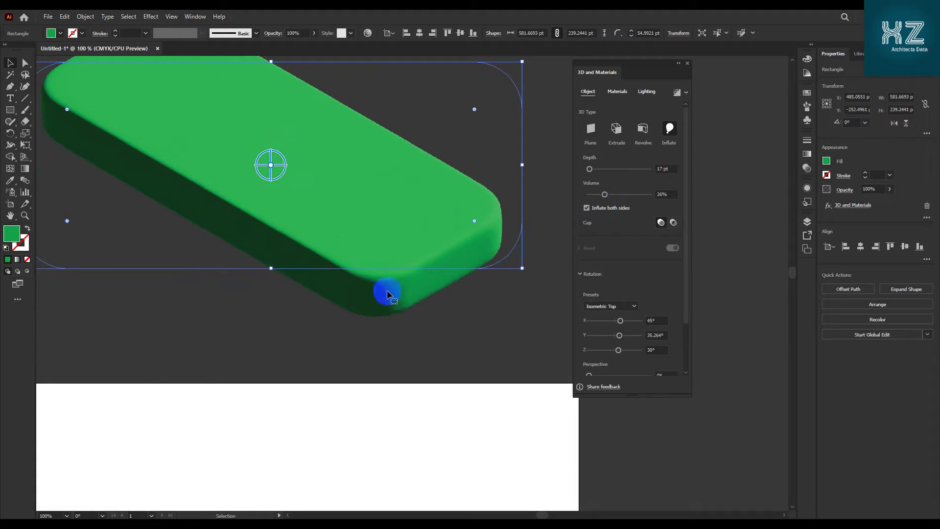
scroll(477, 260, down, 2)
drag(430, 300, 418, 292)
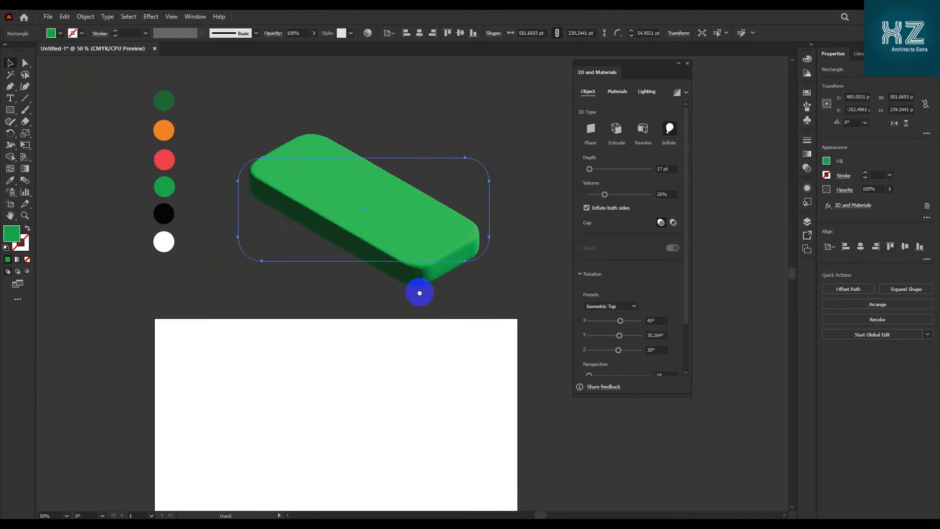
- Set the inflated shape's volume to 25%
scroll(418, 292, up, 1)
scroll(545, 235, up, 1)
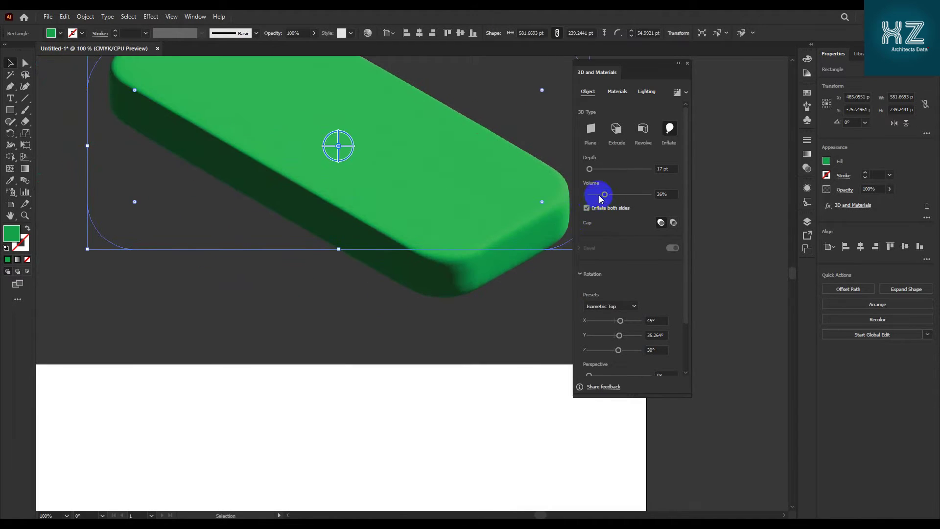
drag(477, 275, 464, 292)
drag(608, 195, 610, 196)
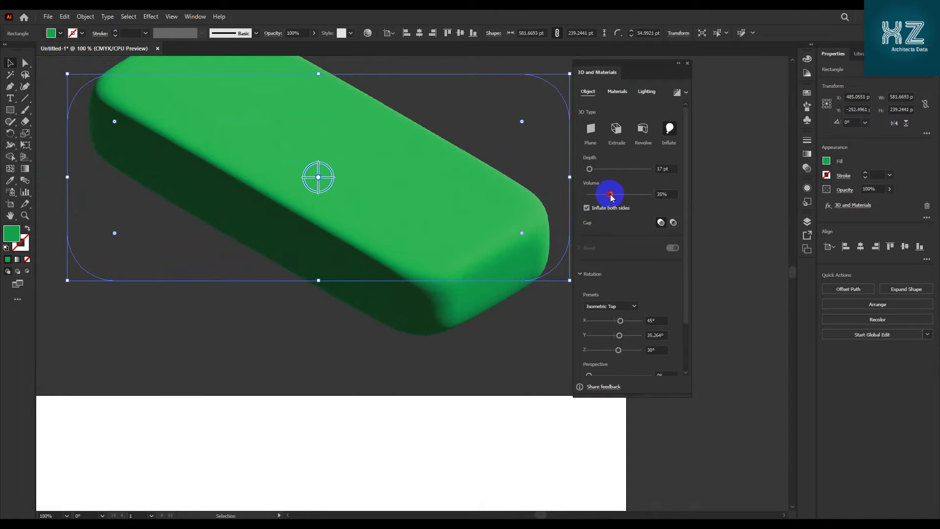
click(666, 194)
drag(650, 196, 634, 201)
key(Return)
- Set the inflated shape's depth to 20 pt
drag(668, 169, 637, 169)
text(20)
key(Return)
scroll(488, 301, down, 2)
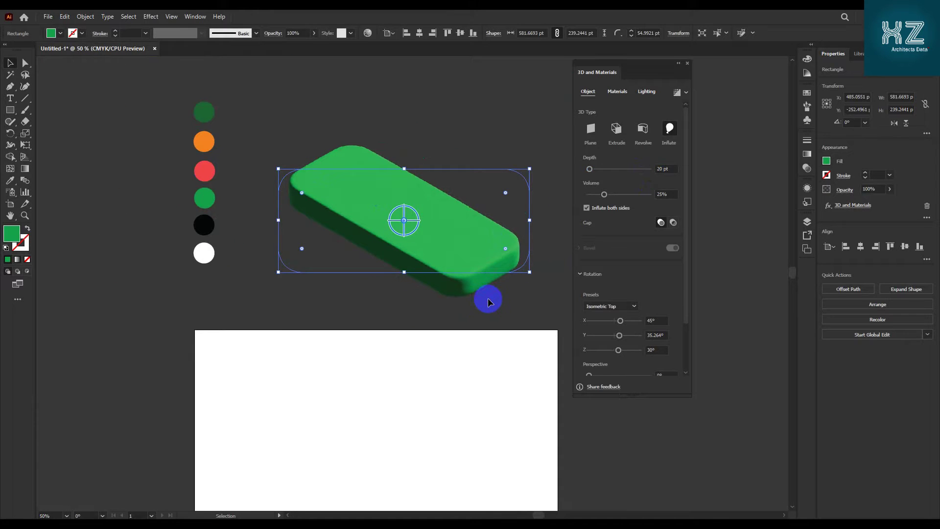
click(488, 301)
click(484, 260)
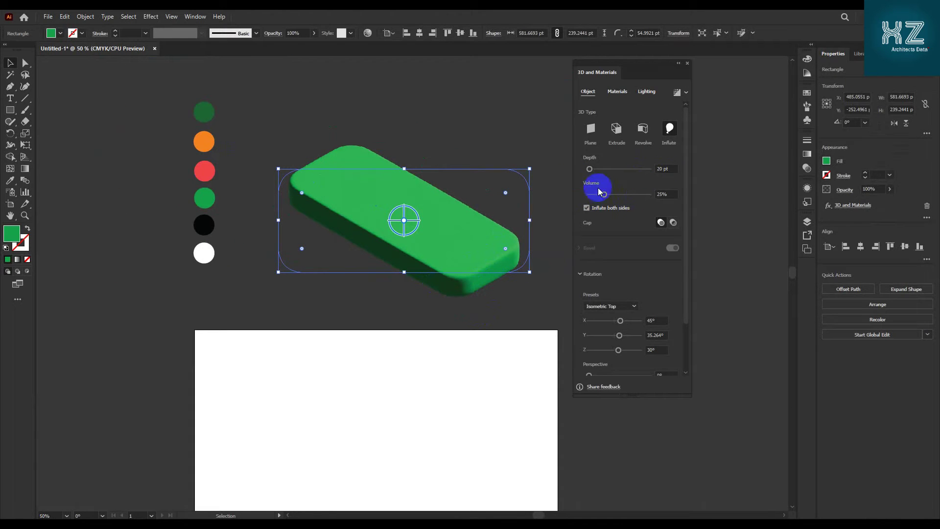
- Apply the Natural Chestnut Wood material to the inflated shape
drag(685, 257, 686, 312)
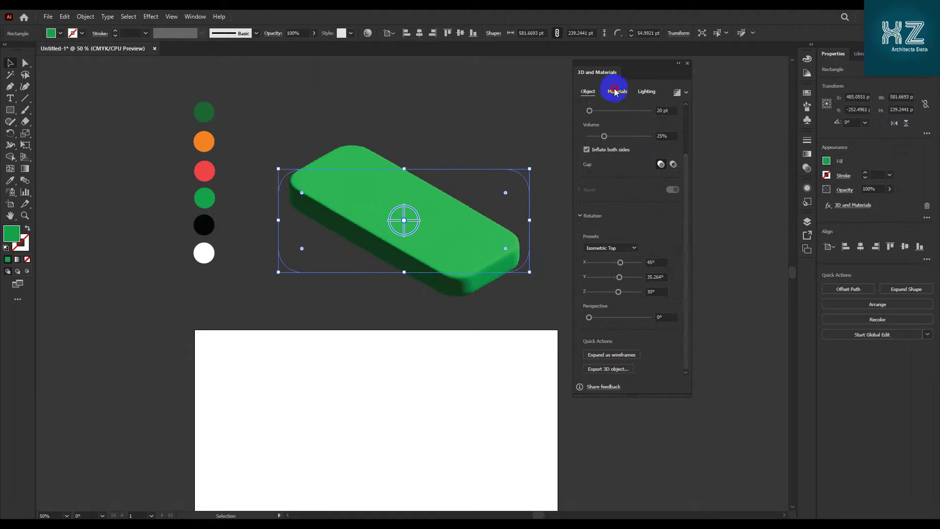
click(616, 92)
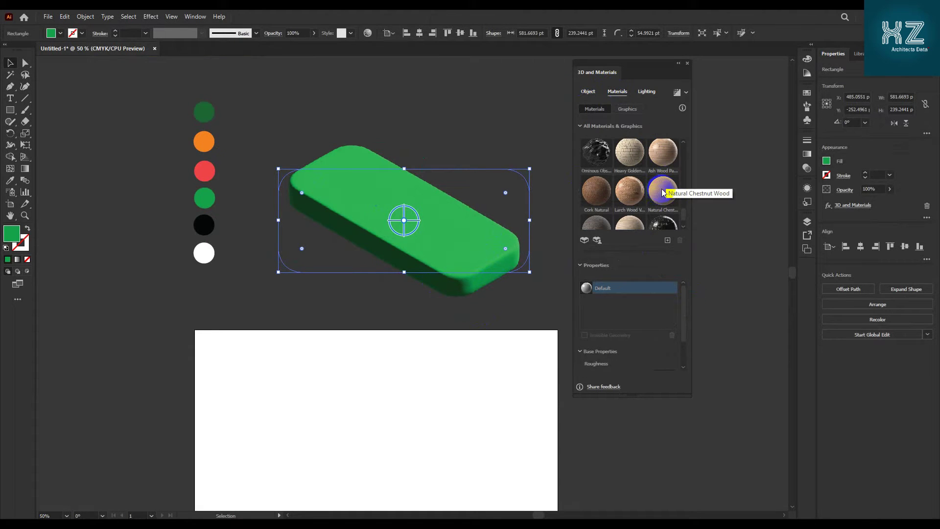
scroll(683, 196, up, 5)
scroll(683, 198, down, 5)
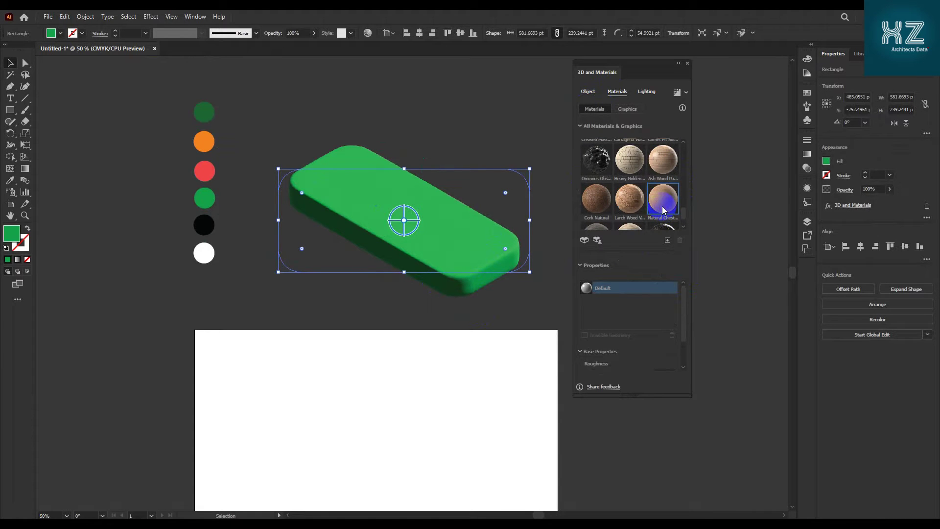
click(663, 211)
scroll(482, 279, up, 3)
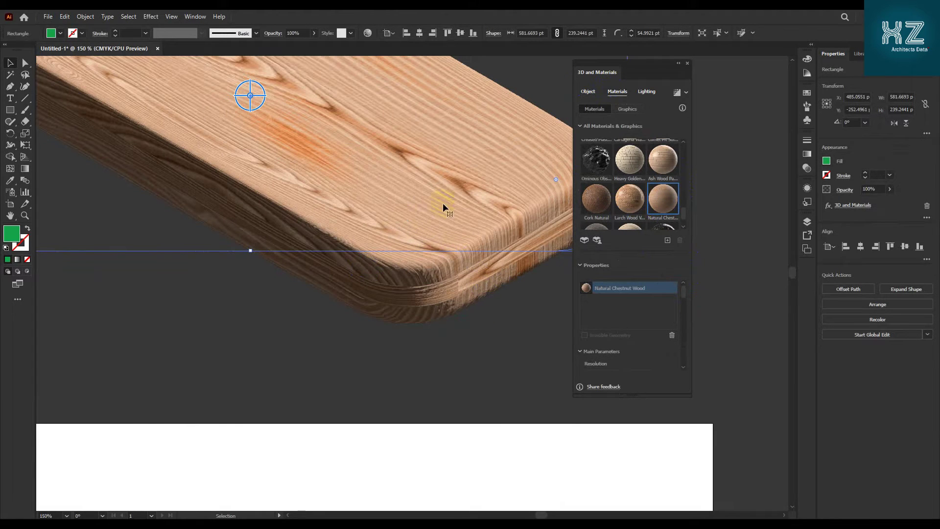
drag(443, 202, 387, 240)
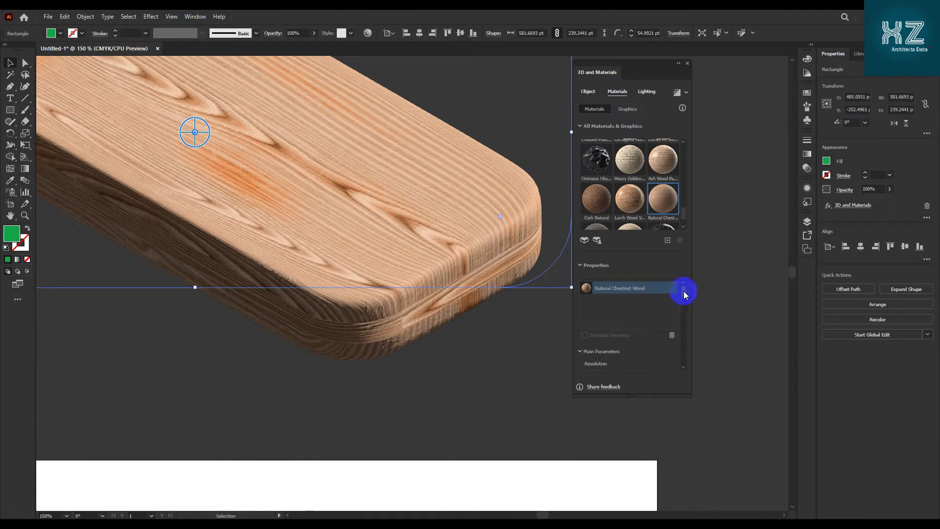
- Change the material's wood color to the dark brown 602900
drag(684, 293, 684, 302)
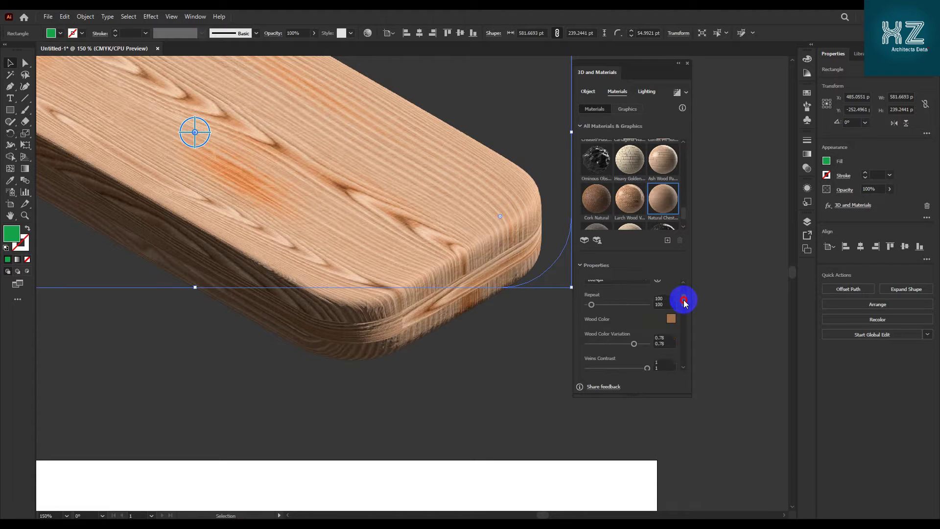
drag(684, 302, 684, 308)
click(671, 300)
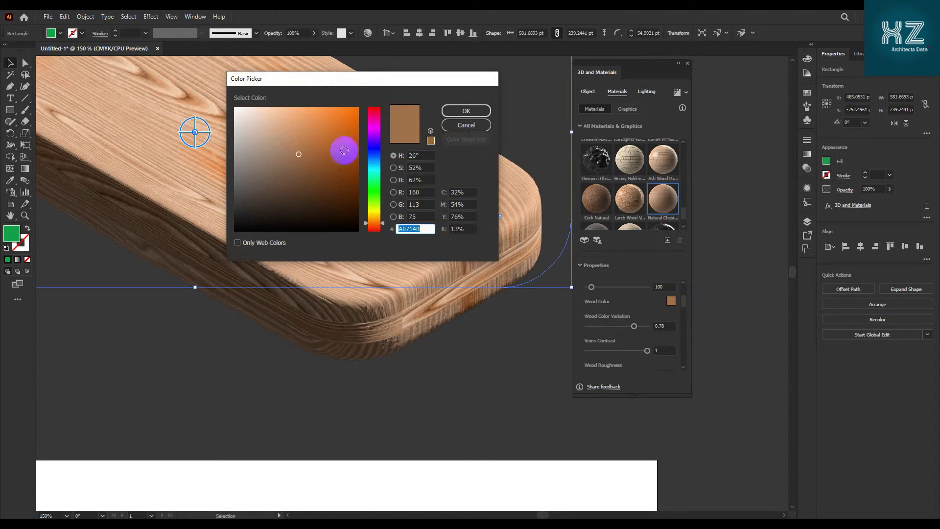
drag(388, 78, 513, 75)
click(468, 184)
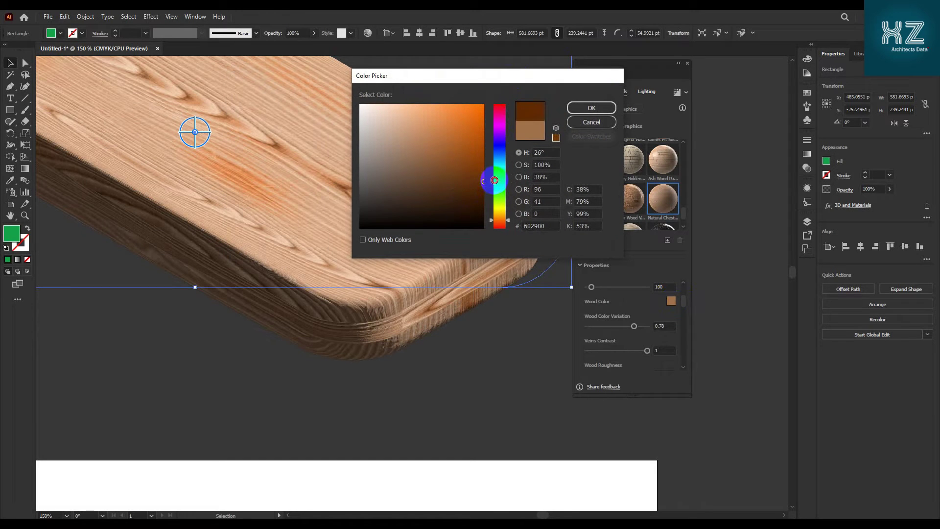
click(592, 107)
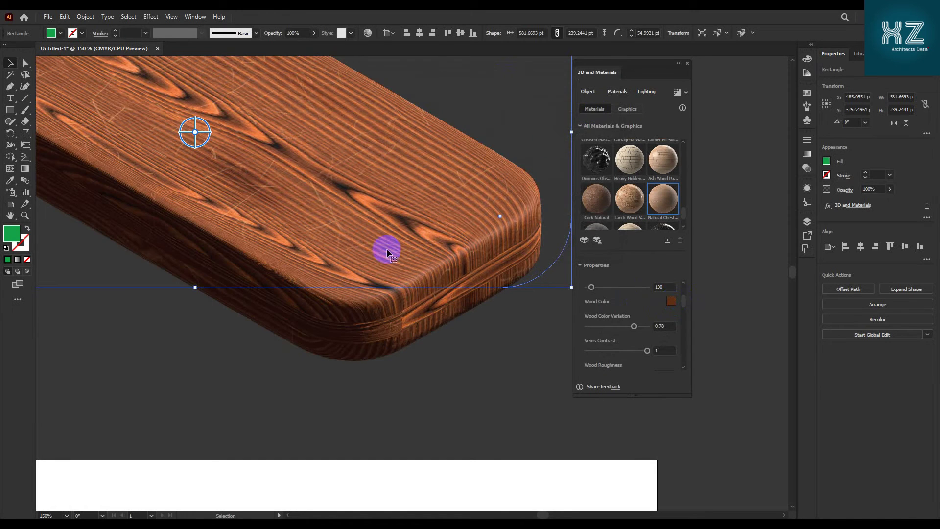
- Set the wood material's roughness to 0.1
scroll(386, 250, down, 2)
drag(376, 237, 378, 218)
scroll(405, 247, up, 1)
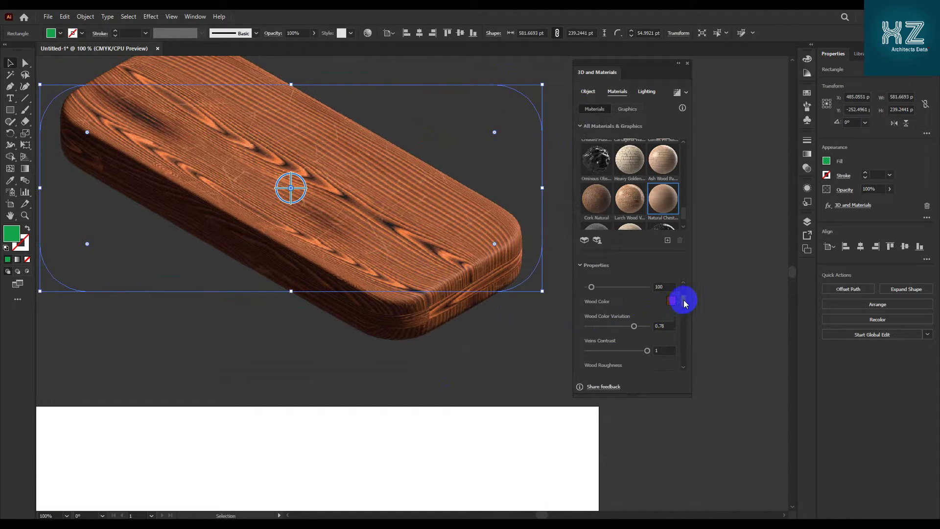
scroll(683, 300, down, 2)
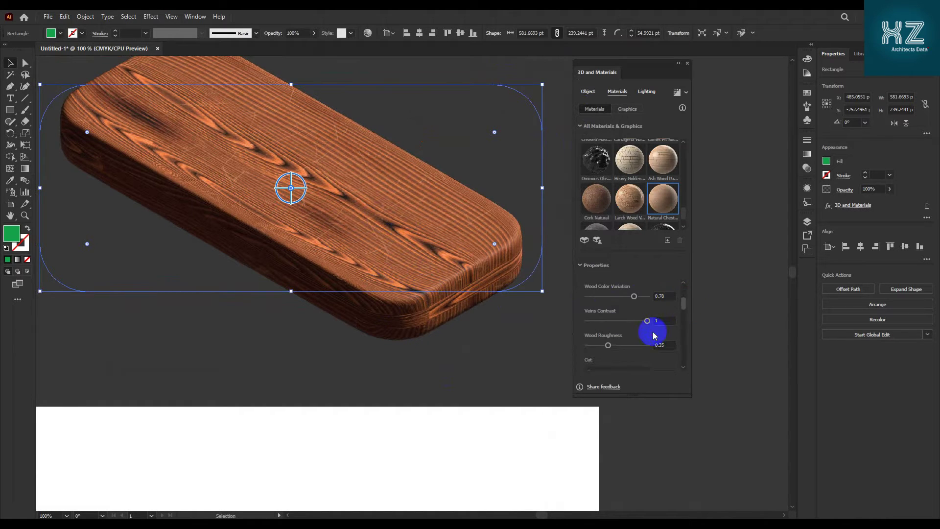
click(663, 345)
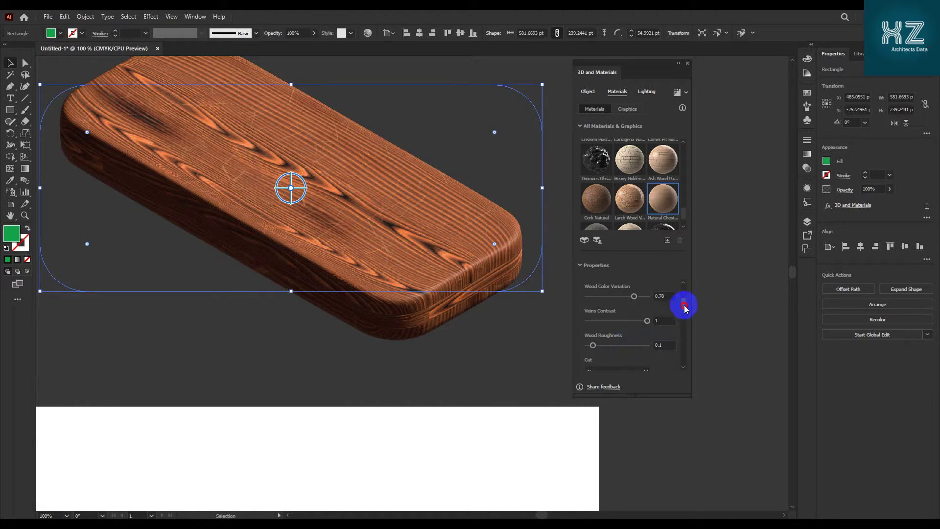
- Change the wood material's scratches color to a darker, more saturated orange-brown
drag(683, 304, 684, 310)
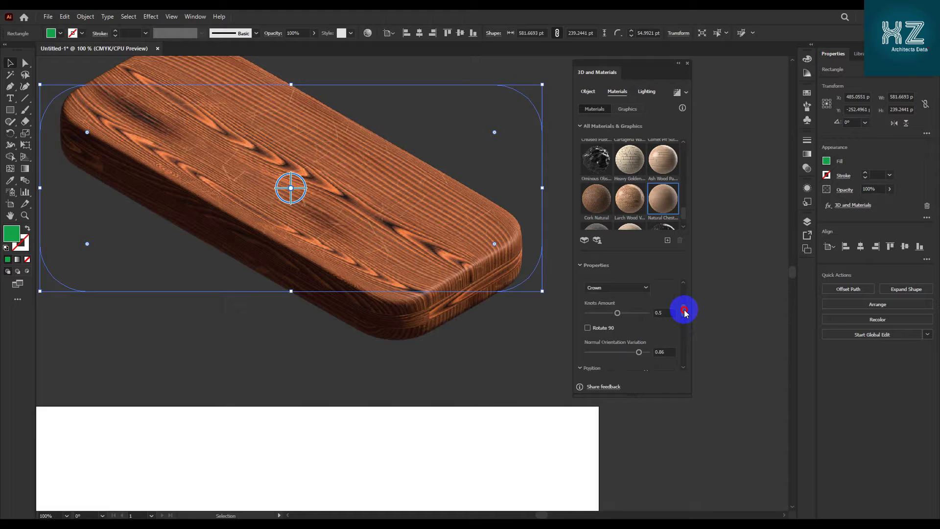
drag(684, 312, 684, 327)
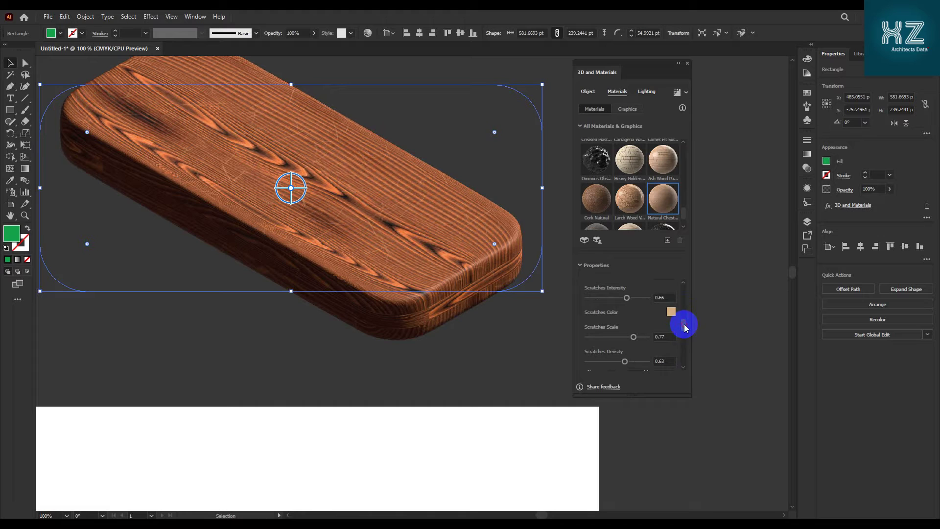
click(670, 312)
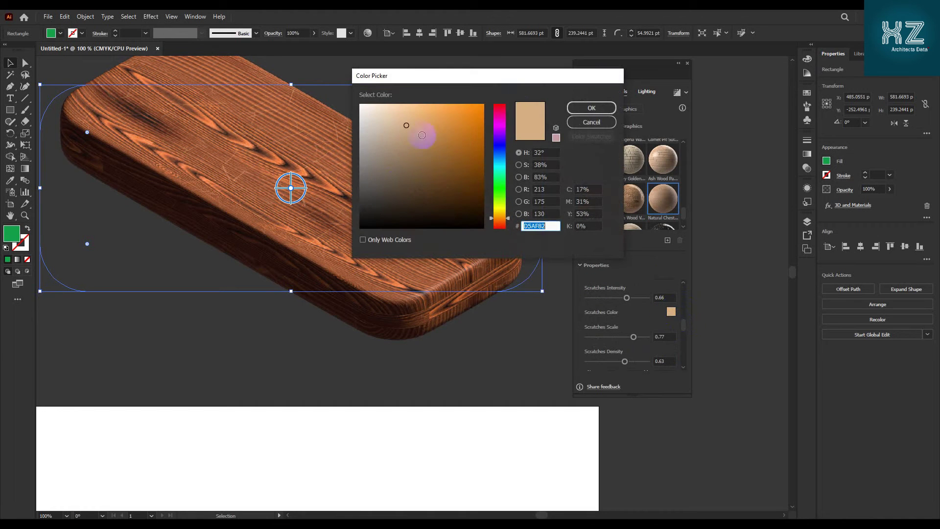
click(426, 129)
mouse_move(425, 129)
mouse_down()
mouse_move(449, 143)
mouse_move(436, 139)
mouse_up()
click(577, 108)
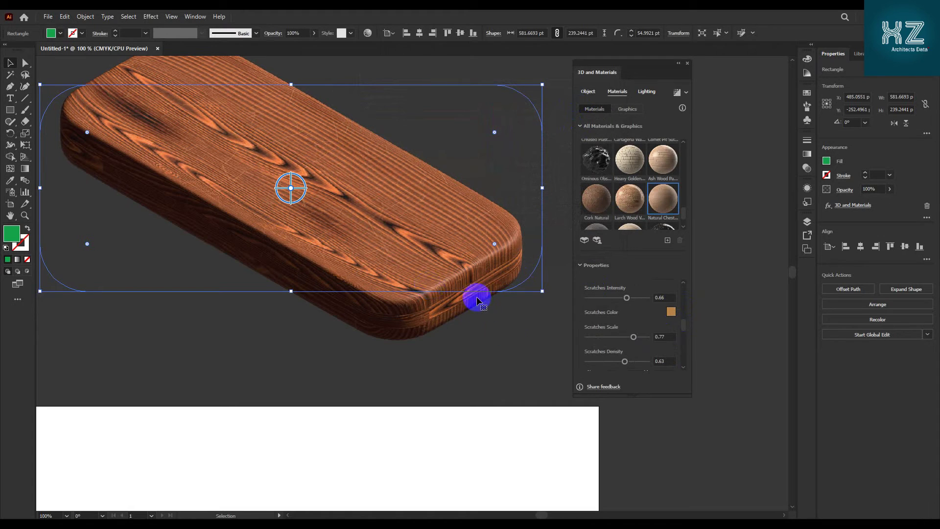
- Look through the remaining wood material parameters and open the lighting settings of the 3D object
drag(684, 327, 684, 352)
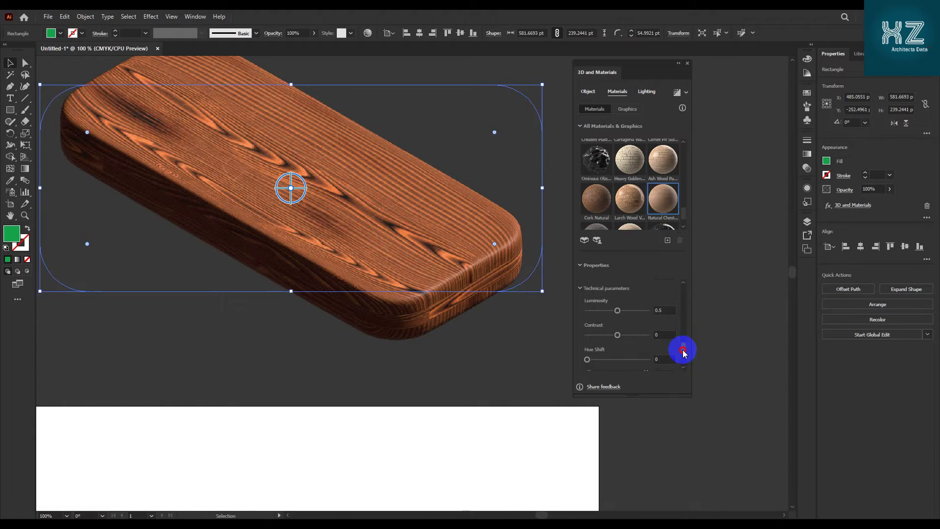
drag(684, 353, 684, 369)
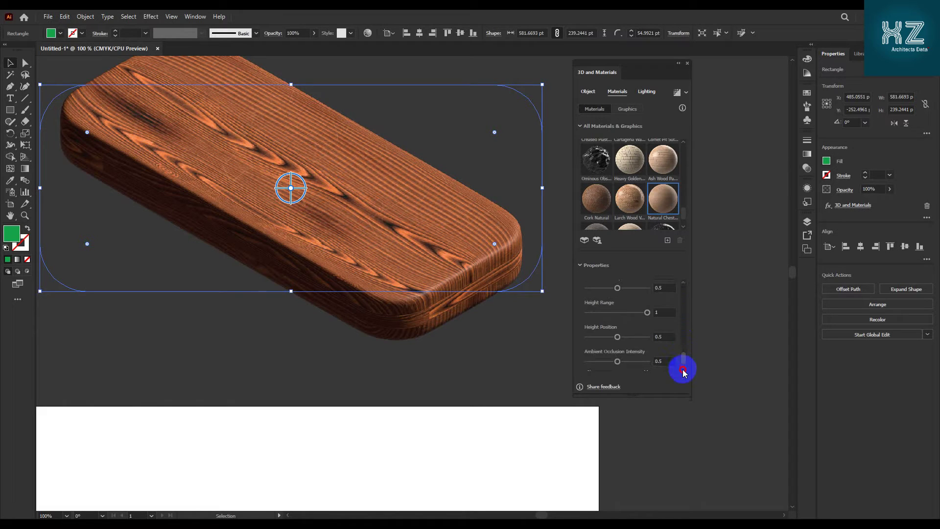
click(647, 92)
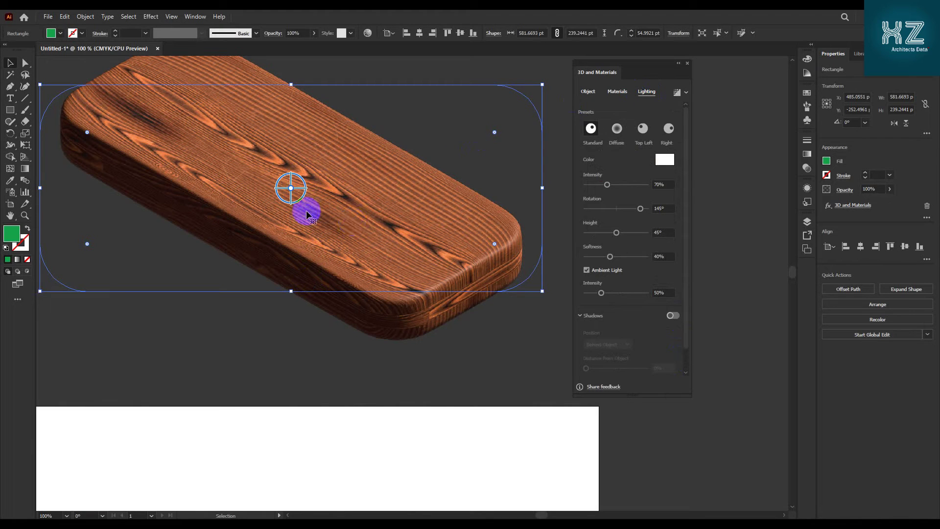
- Set the light intensity of the wooden board to 80%
click(423, 239)
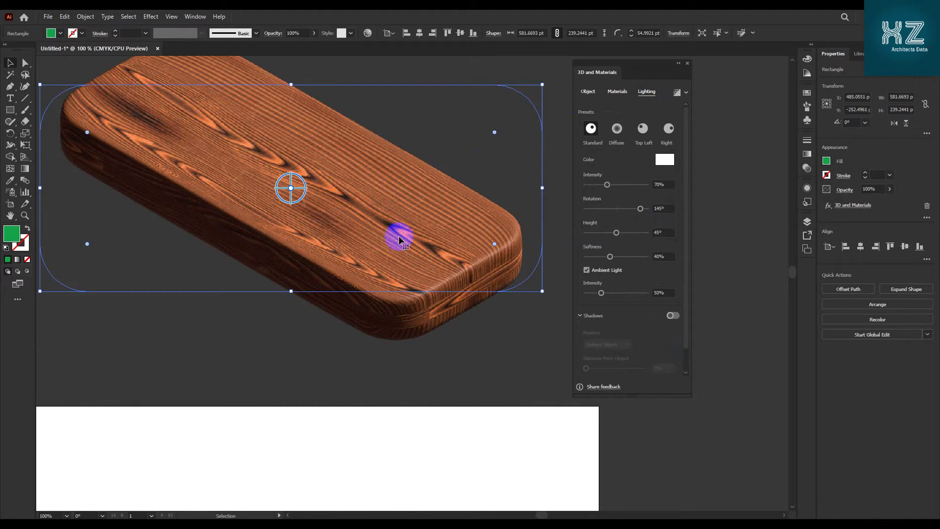
drag(387, 233, 424, 236)
click(665, 184)
click(616, 189)
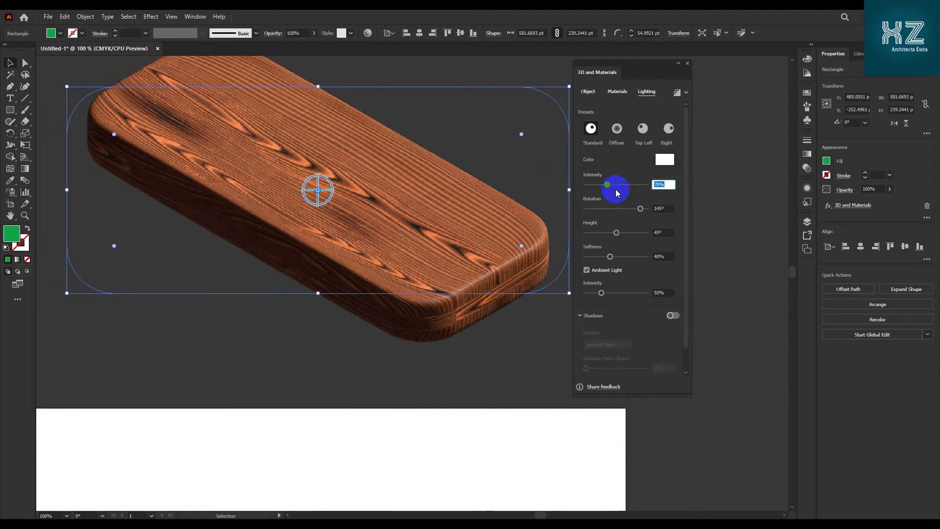
text(80)
key(Return)
- Set the light softness of the wooden board to 60%
scroll(413, 237, down, 2)
scroll(349, 211, up, 1)
scroll(464, 244, up, 2)
drag(455, 245, 466, 260)
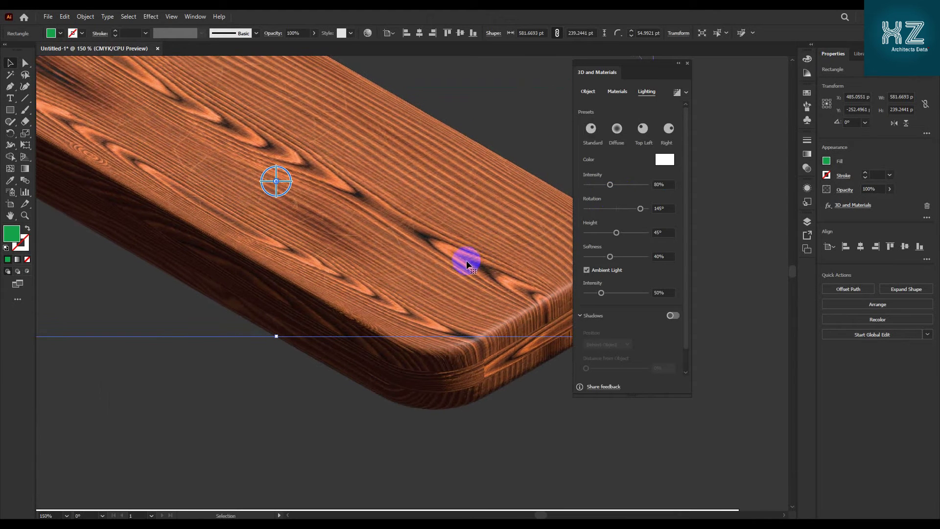
scroll(454, 271, down, 1)
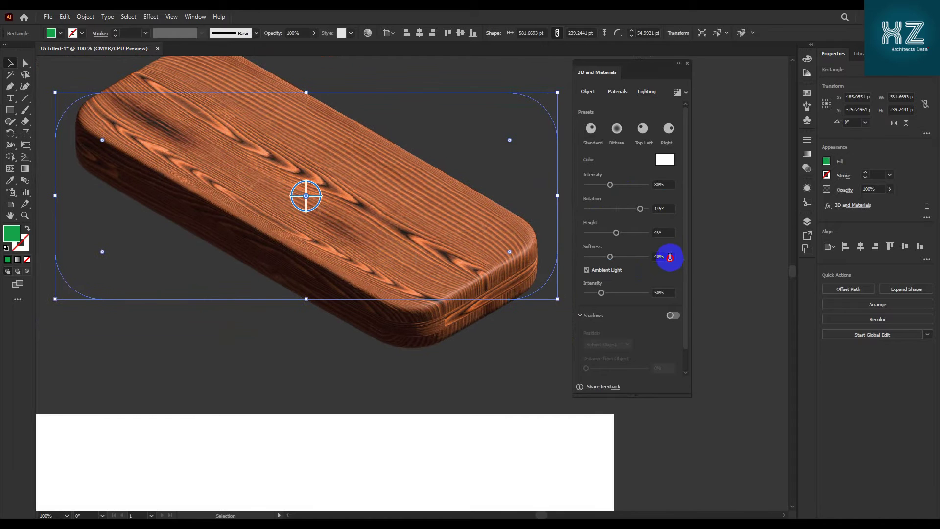
click(669, 256)
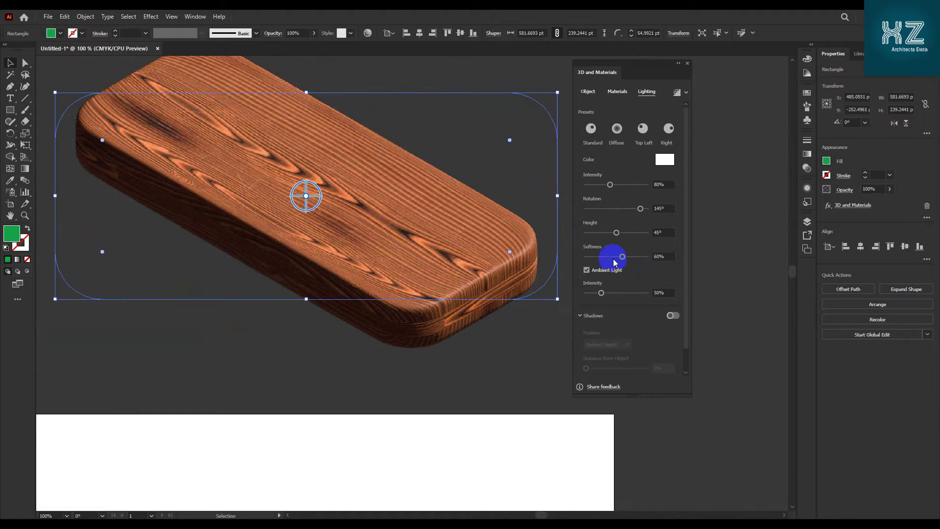
- Move the 3D wooden board onto the middle of the white artboard and deselect it
scroll(516, 202, down, 1)
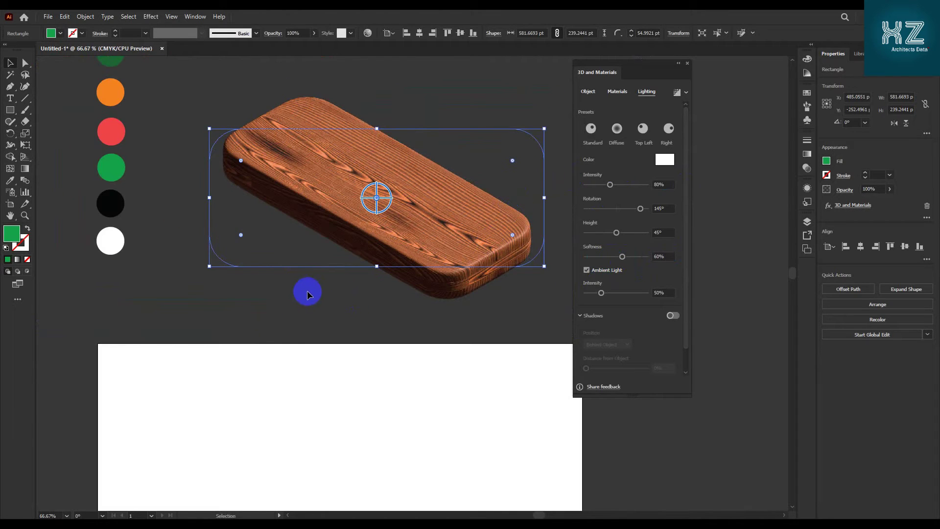
click(366, 289)
scroll(364, 288, down, 2)
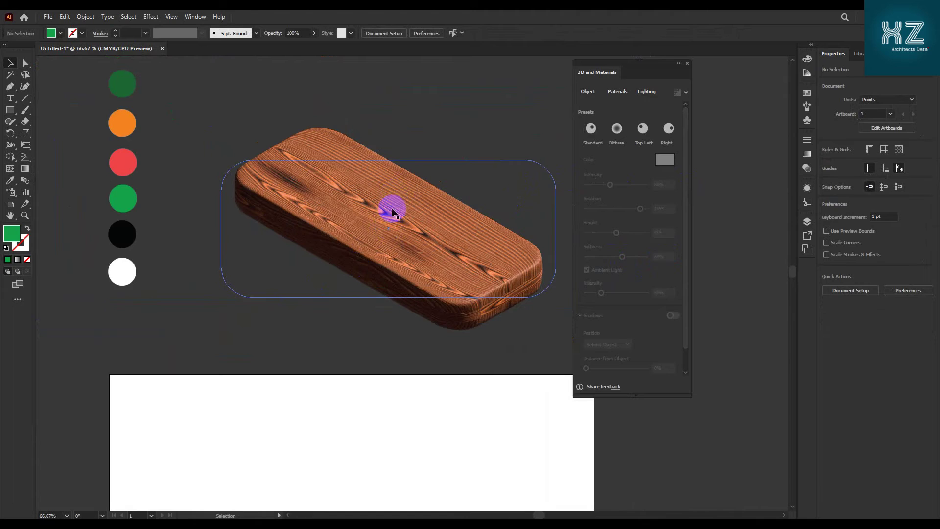
drag(399, 190, 383, 372)
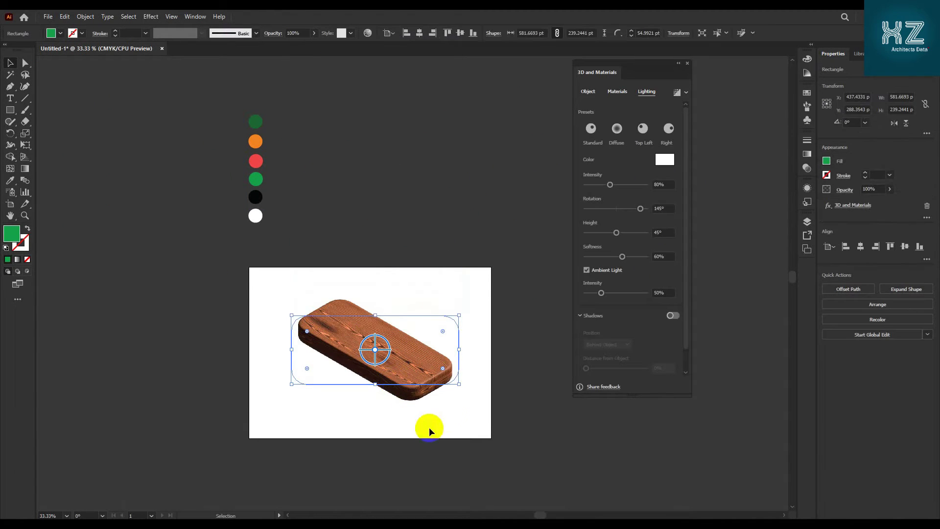
click(388, 413)
- Draw a green square about 116 pt wide above the artboard and round its corners to about 25 pt
scroll(388, 412, up, 2)
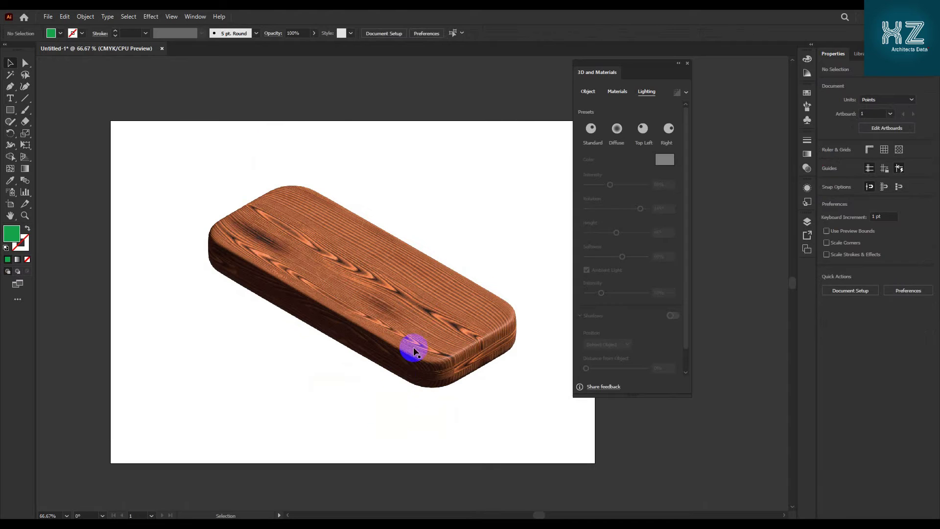
scroll(410, 390, down, 1)
scroll(360, 151, up, 3)
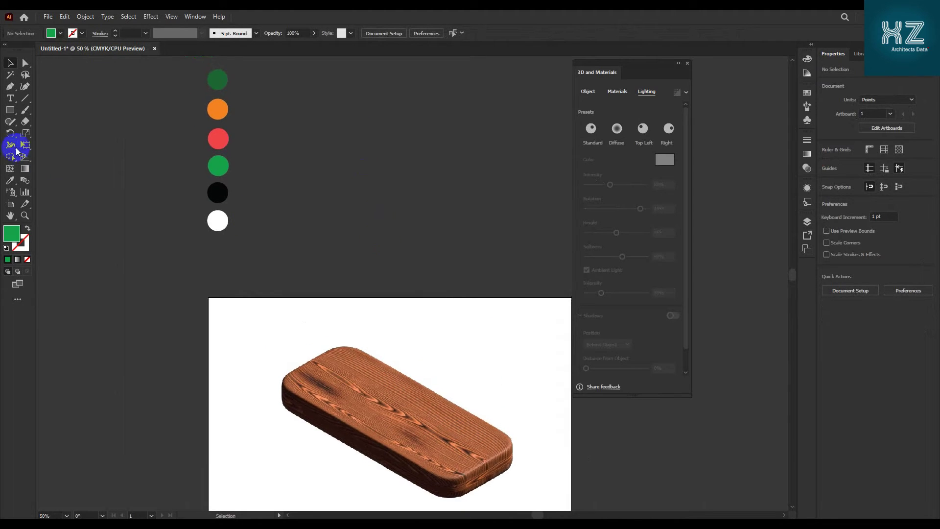
click(9, 109)
mouse_move(321, 187)
mouse_down()
mouse_move(338, 216)
mouse_move(371, 237)
mouse_up()
scroll(334, 200, up, 2)
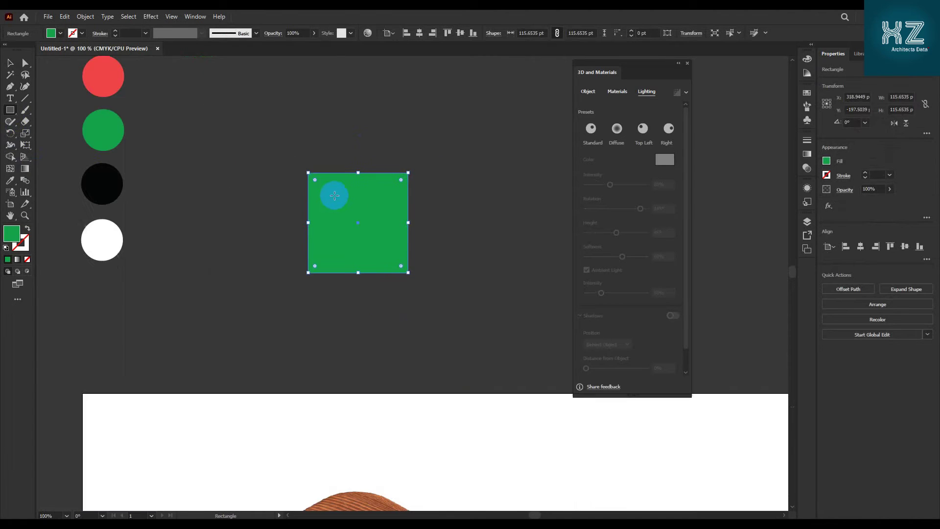
drag(314, 181, 331, 194)
- Offset the rounded square outward by 10 pt twice to build two larger concentric rounded squares
click(847, 289)
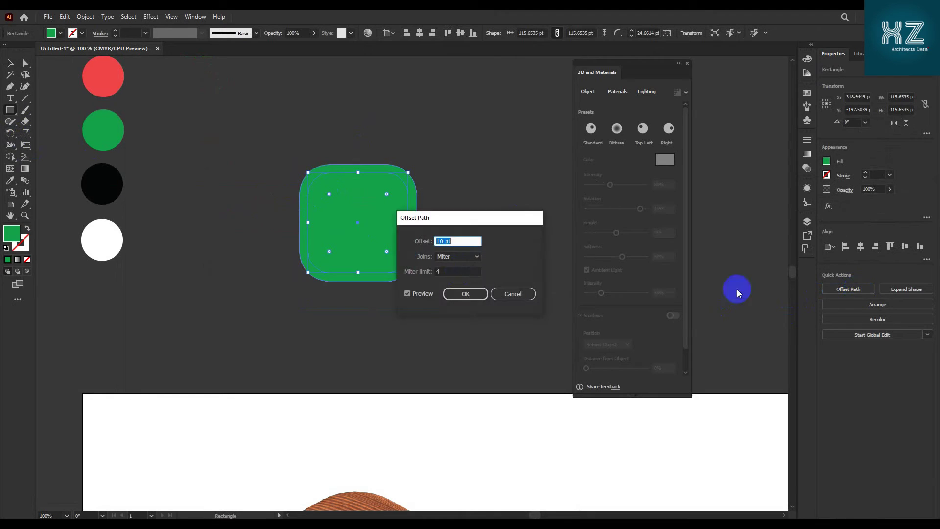
click(455, 293)
click(862, 289)
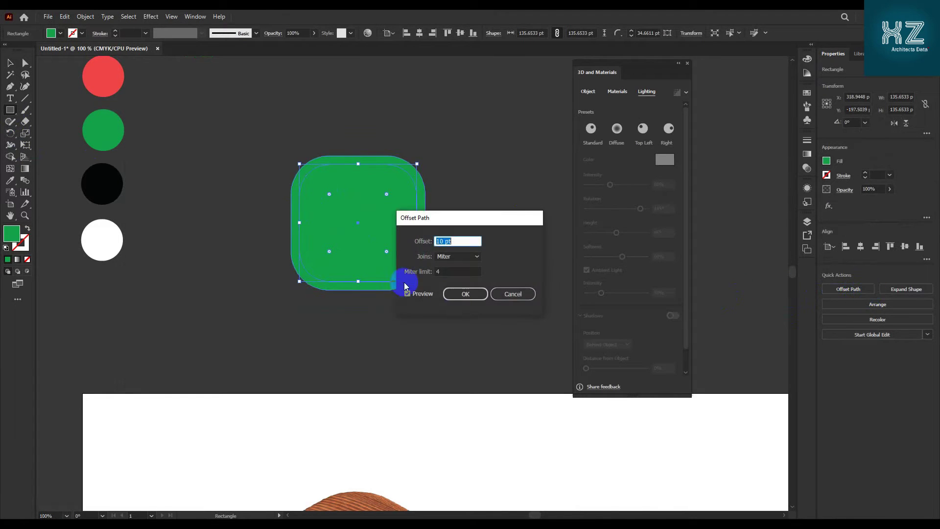
click(448, 291)
click(472, 241)
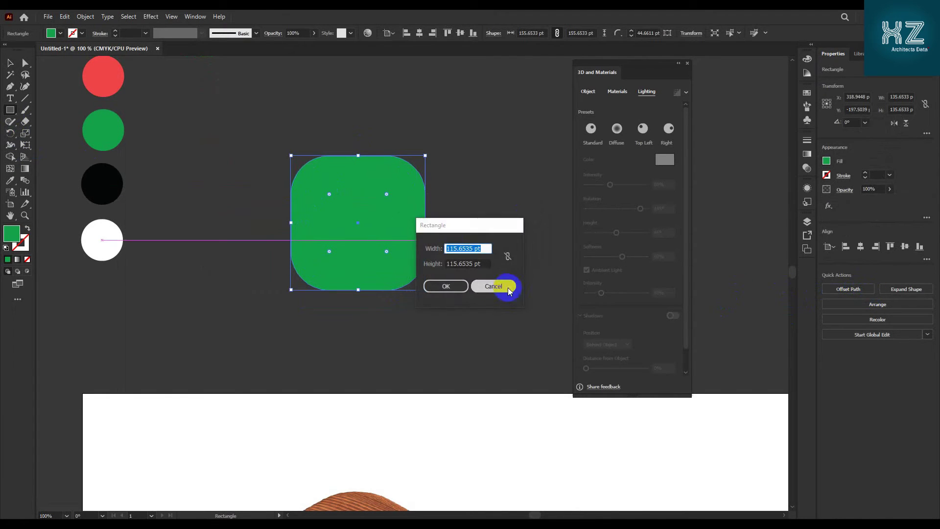
click(502, 284)
- Fill the innermost rounded square with the red sampled from the color swatch circles
ctrl+click(384, 225)
click(10, 63)
drag(215, 181, 252, 322)
scroll(249, 270, down, 2)
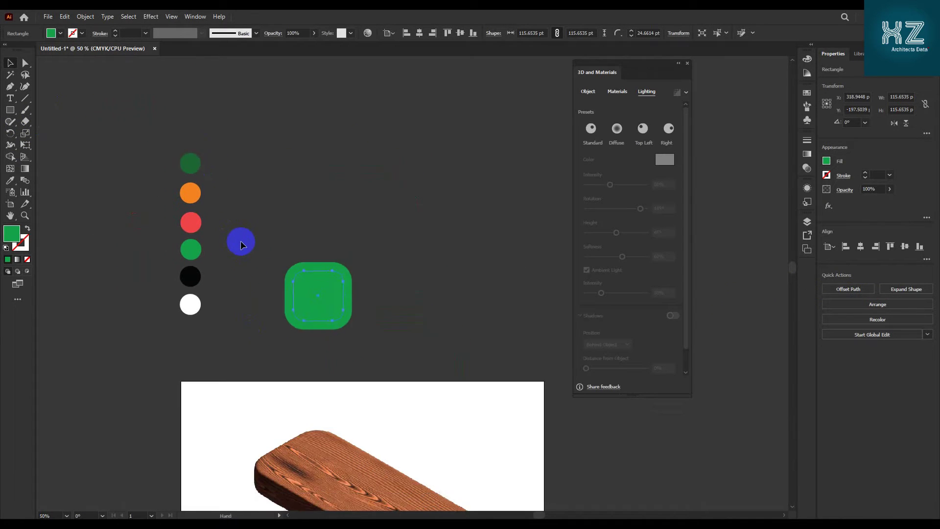
scroll(240, 239, up, 1)
click(181, 222)
drag(179, 217, 341, 321)
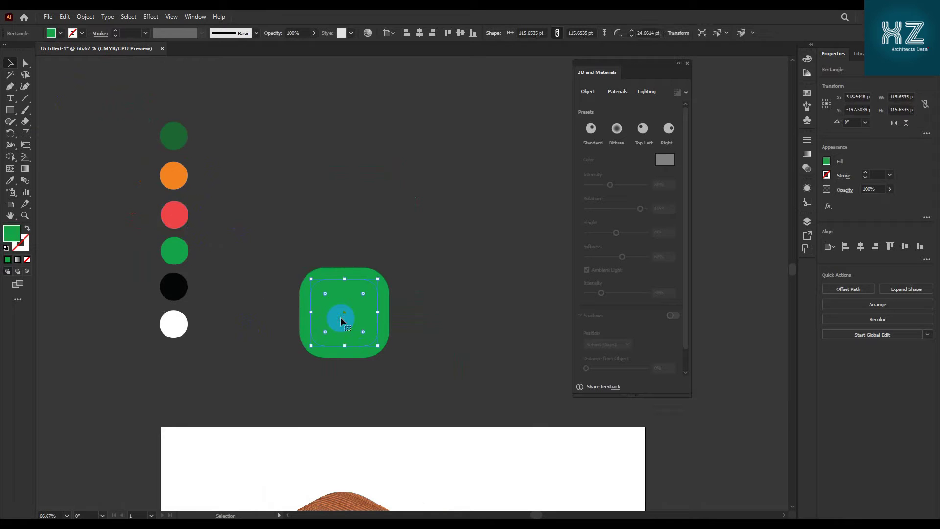
key(i)
click(175, 213)
- Fill the outermost rounded square with the black sampled from the color swatch circles
drag(246, 265, 311, 332)
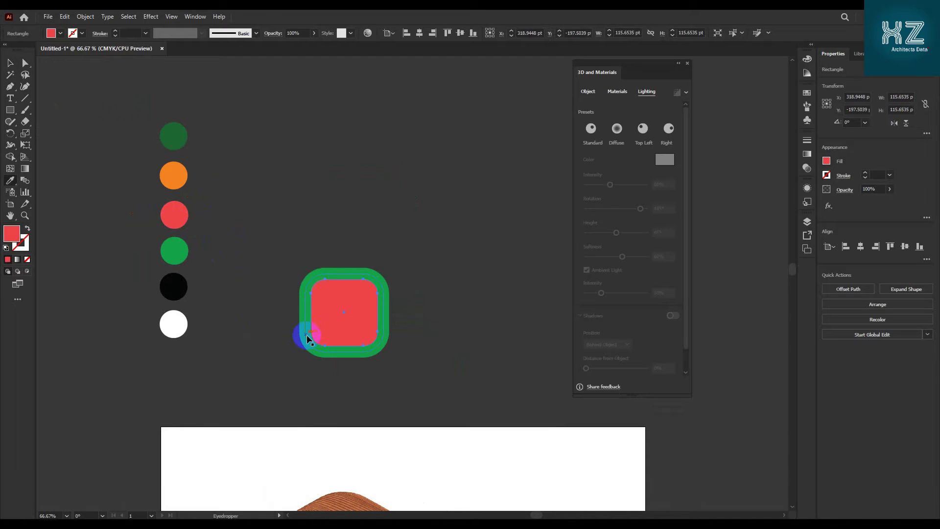
key(v)
scroll(305, 333, up, 3)
click(306, 331)
scroll(306, 331, down, 2)
drag(210, 252, 247, 302)
click(359, 291)
key(i)
click(143, 312)
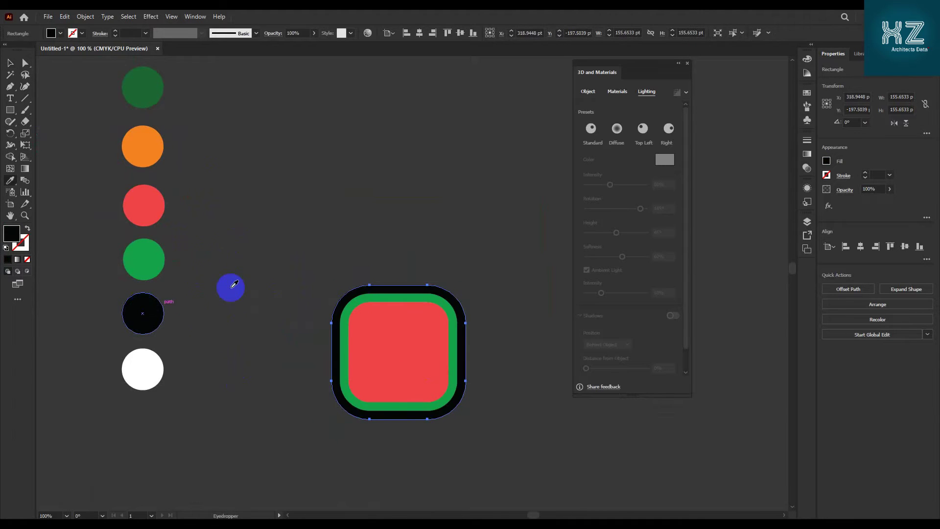
click(252, 312)
scroll(405, 309, down, 3)
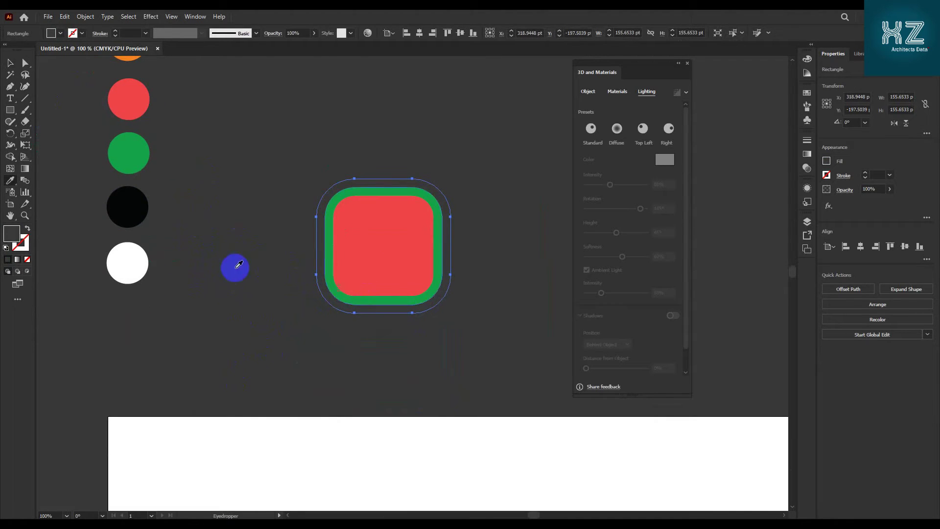
click(128, 208)
key(v)
- Draw a circle about 14 pt in diameter near the upper-left corner of the red rounded square
drag(254, 275, 455, 318)
click(395, 275)
scroll(410, 285, up, 2)
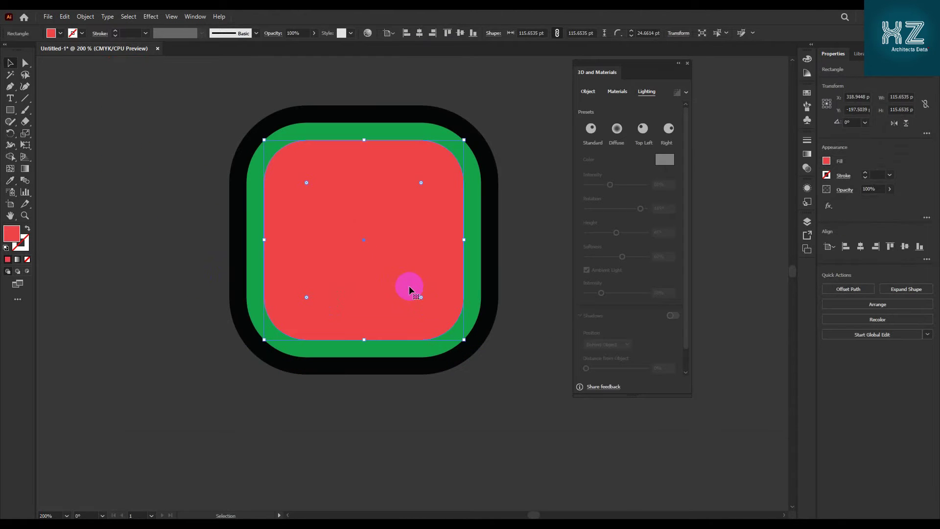
scroll(416, 289, down, 2)
key(ctrl+shift+a)
scroll(372, 265, down, 1)
scroll(349, 203, up, 3)
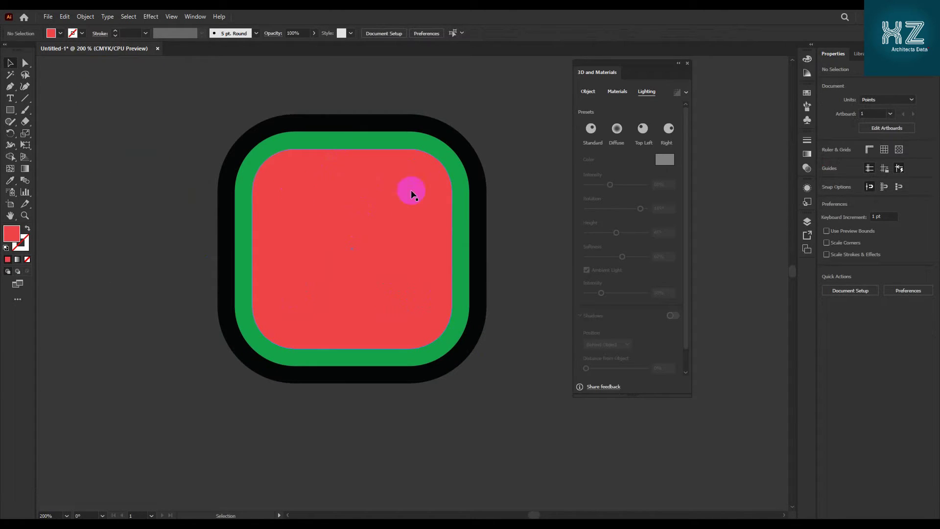
drag(9, 117, 50, 138)
drag(291, 175, 311, 199)
- Fill the small circle with the white sampled from the color swatch circles
scroll(338, 213, down, 1)
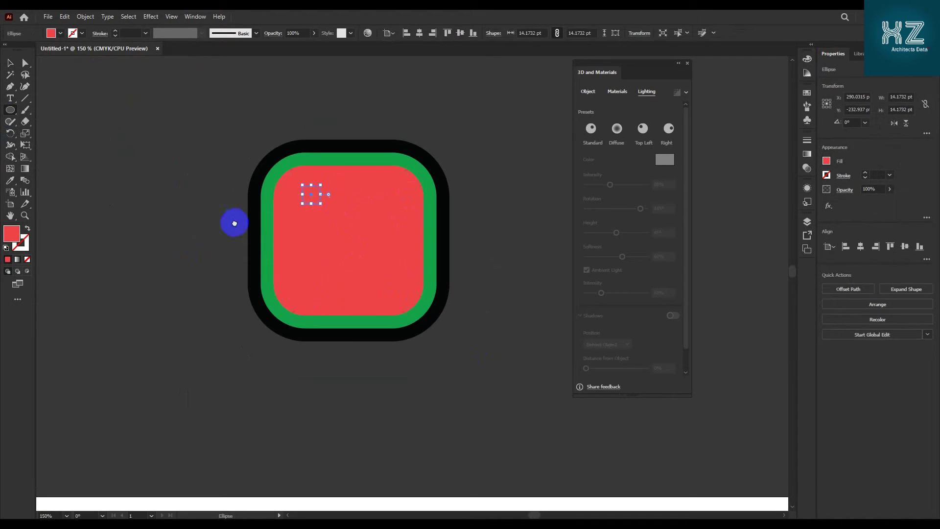
drag(218, 213, 312, 248)
key(i)
click(76, 300)
click(12, 58)
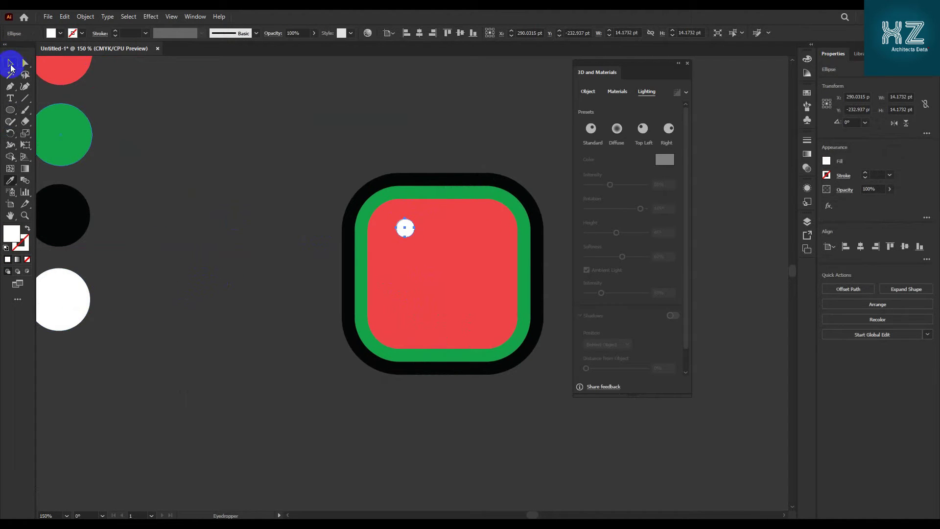
- Duplicate the white circle eleven times, scattering the copies irregularly across the red rounded square
drag(310, 287, 269, 281)
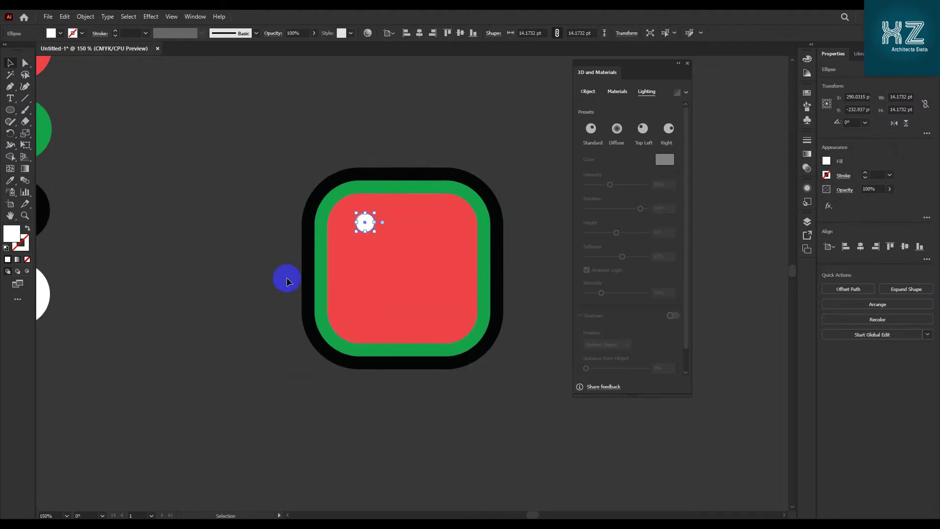
click(270, 282)
scroll(331, 218, up, 1)
drag(330, 220, 388, 214)
drag(387, 218, 371, 346)
drag(371, 346, 308, 315)
drag(308, 315, 314, 254)
drag(315, 254, 389, 248)
drag(389, 248, 408, 283)
key(ctrl+minus)
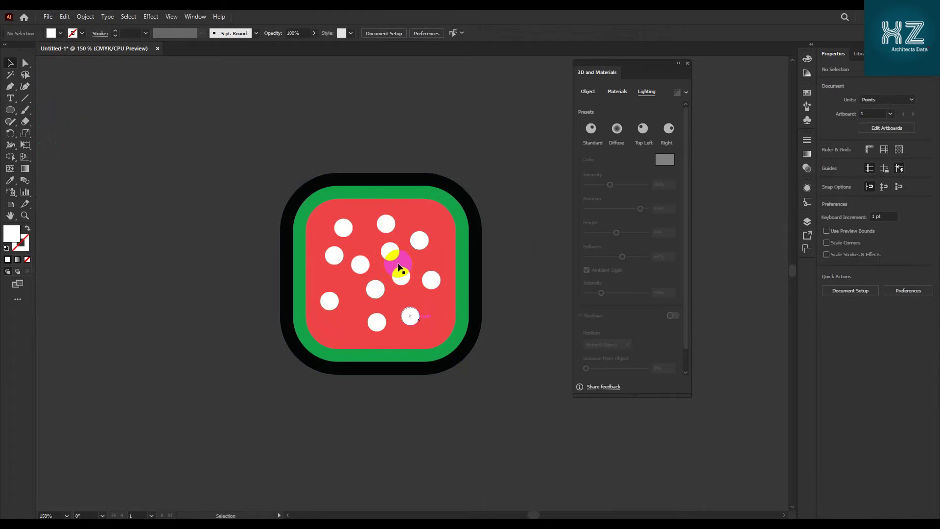
- Group the three concentric rounded squares together with all the white circles
scroll(411, 300, down, 2)
click(417, 318)
scroll(417, 317, up, 2)
drag(487, 341, 238, 116)
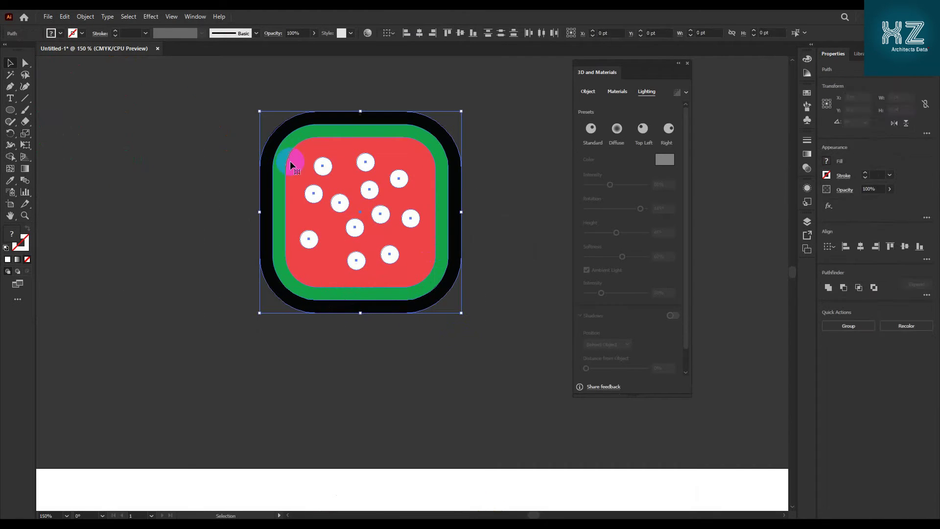
right_click(289, 142)
click(328, 254)
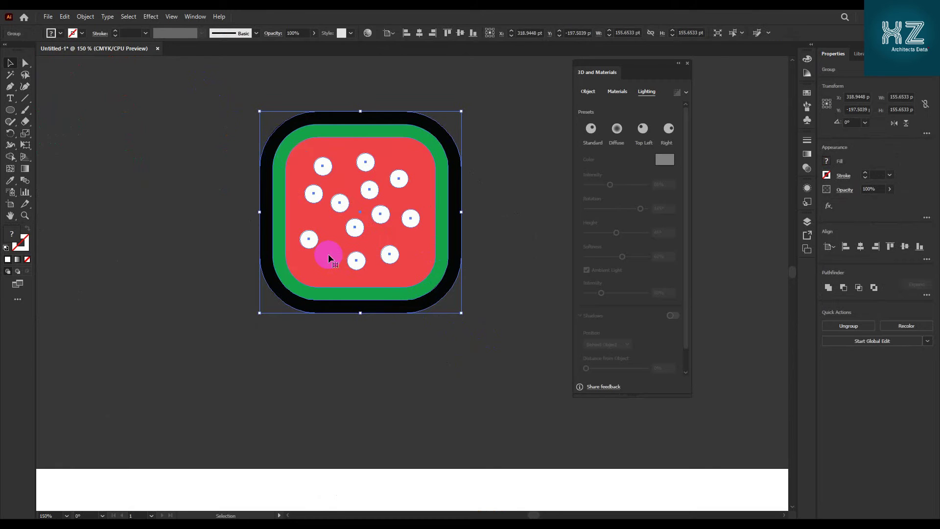
- Apply the 3D Extrude & Bevel effect to the grouped sushi-like shape
click(688, 64)
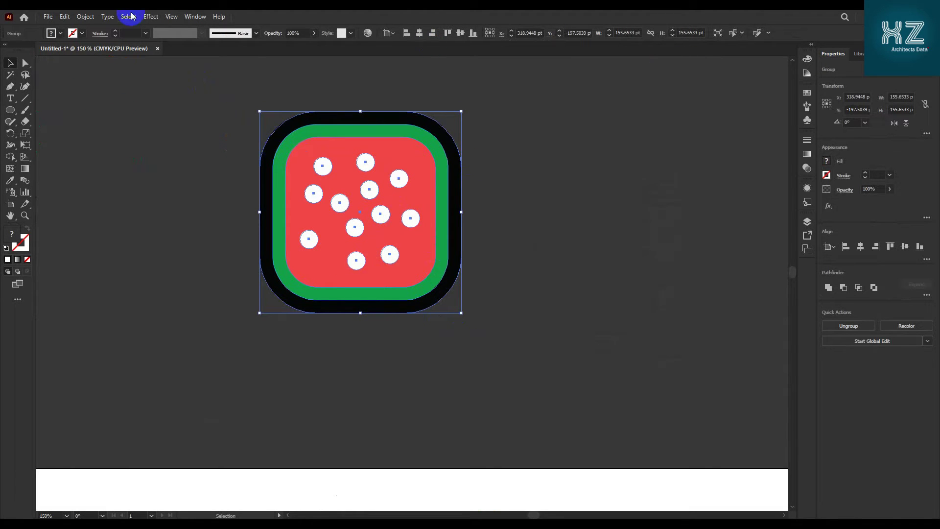
click(147, 17)
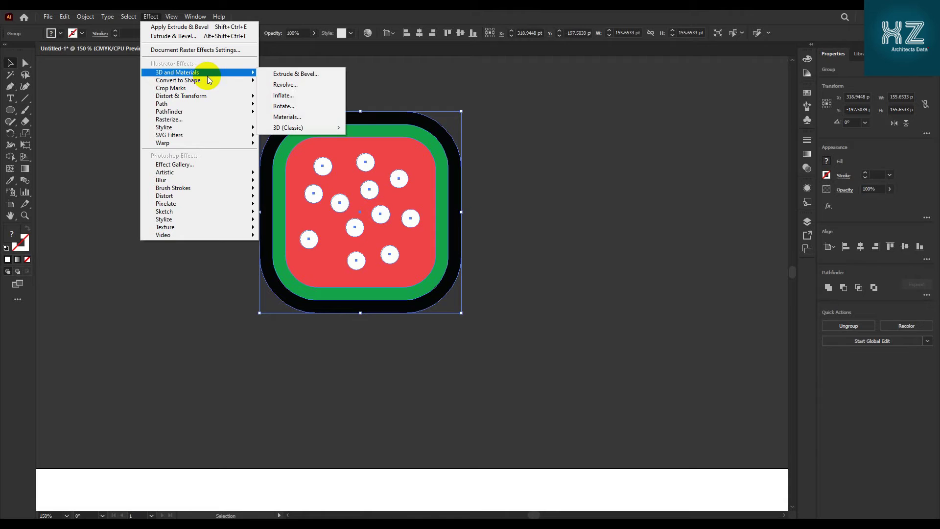
mouse_move(211, 85)
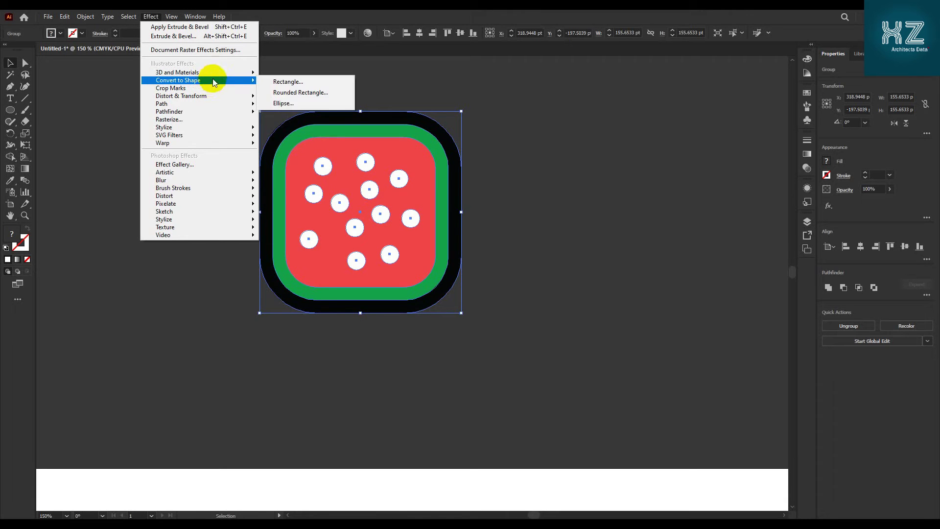
mouse_move(241, 71)
click(310, 72)
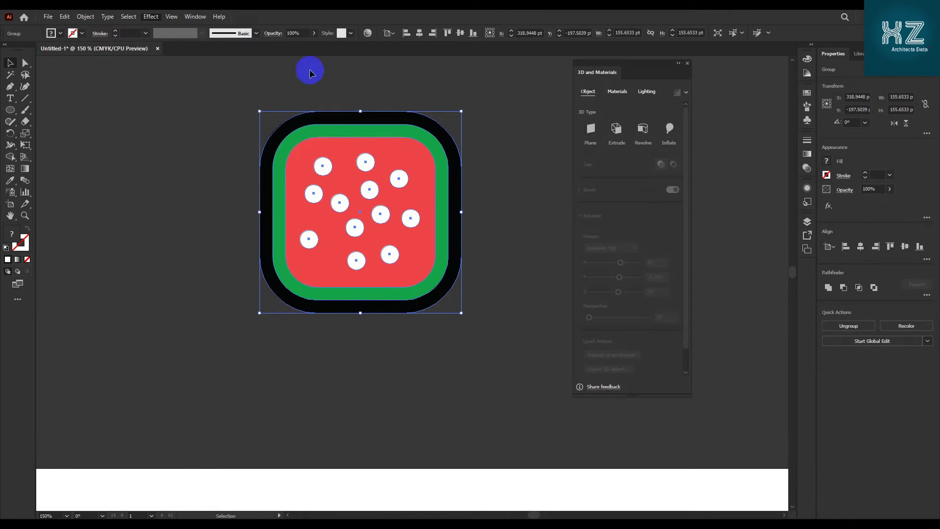
- Set the group's 3D rotation preset to Isometric Top and change its 3D type to Inflate
click(634, 270)
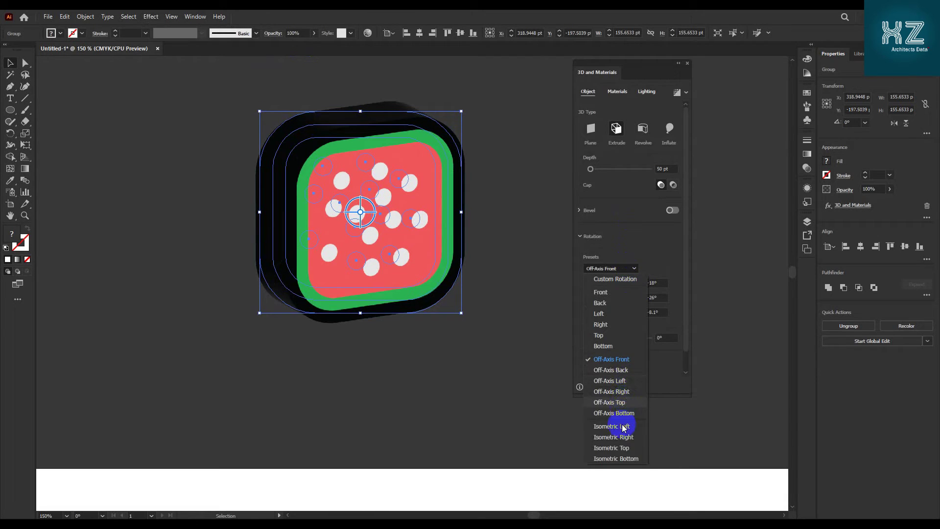
click(628, 448)
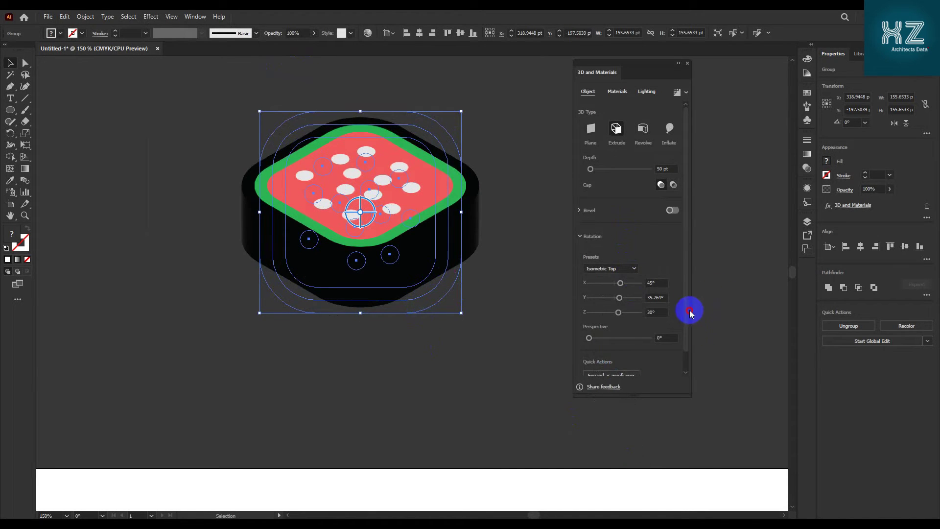
drag(686, 321, 695, 262)
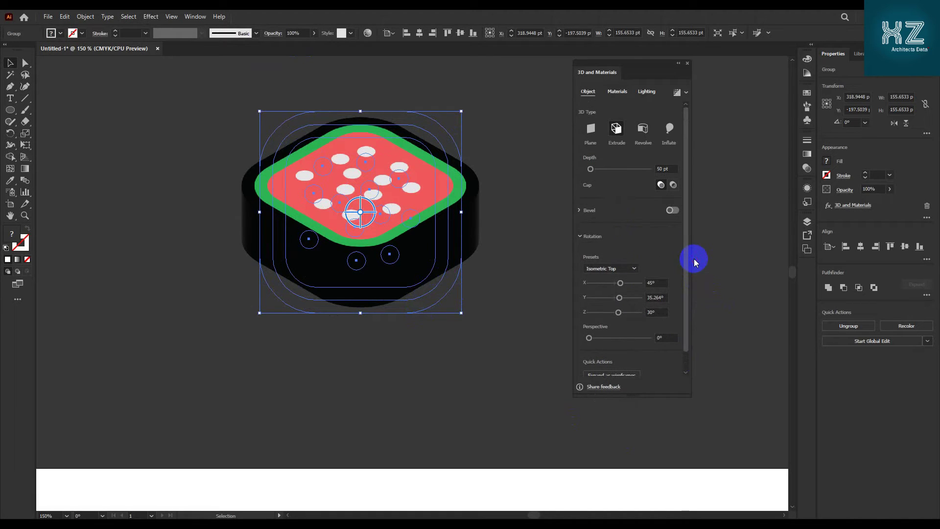
click(674, 135)
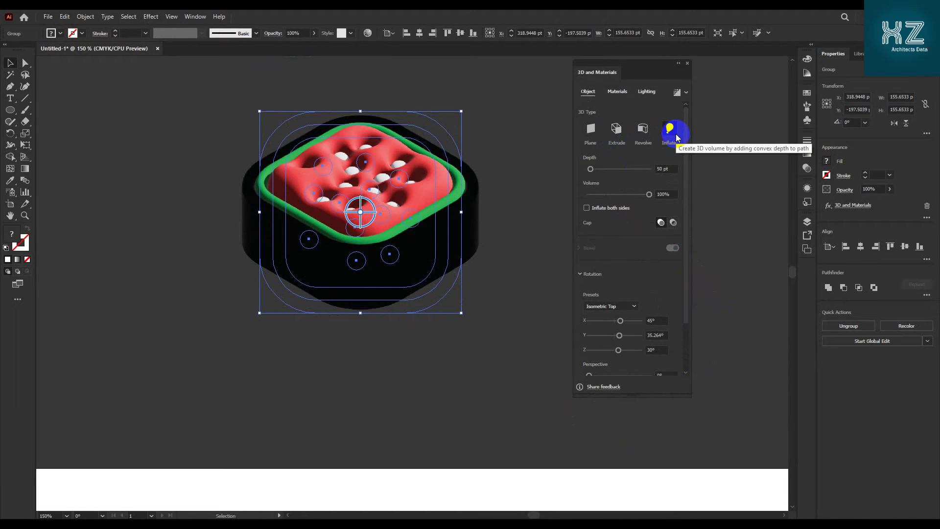
- Render the sushi group with ray tracing and set its light rotation to -65° and softness to 60%
scroll(346, 181, up, 2)
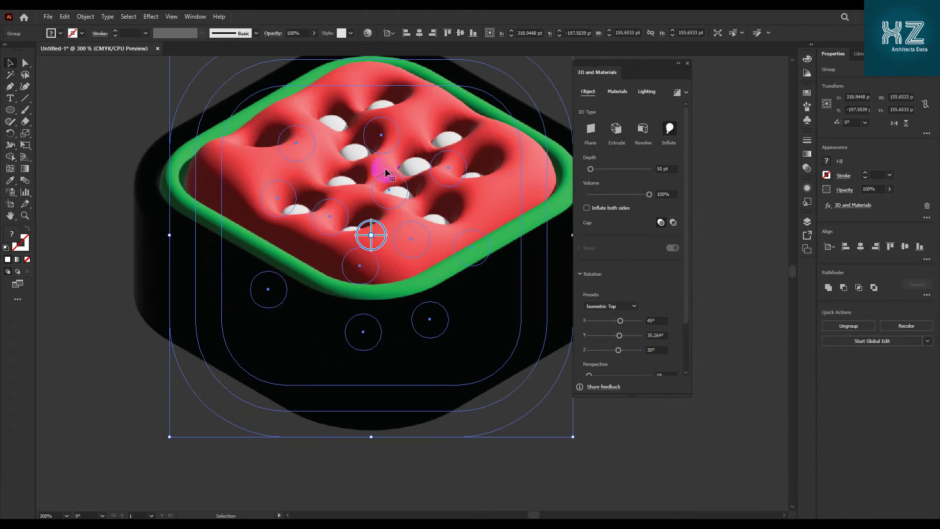
scroll(385, 172, down, 1)
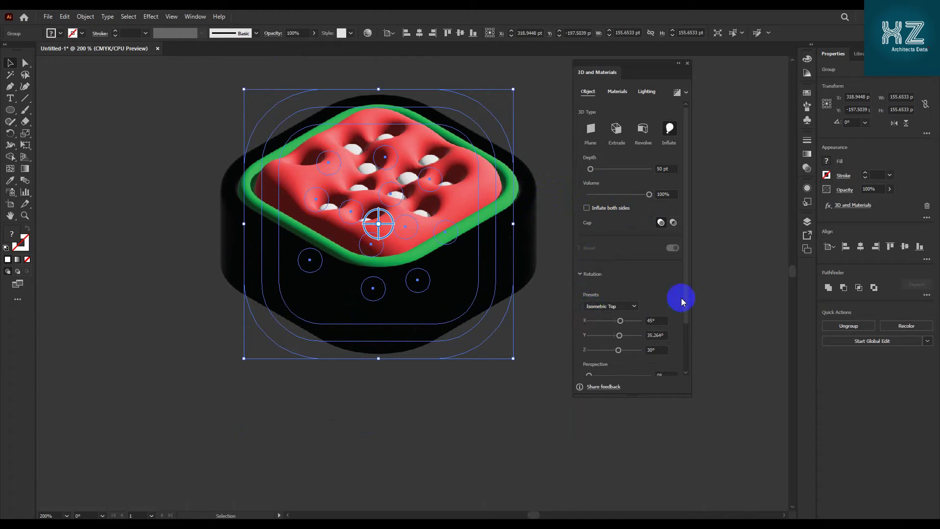
drag(686, 275, 688, 252)
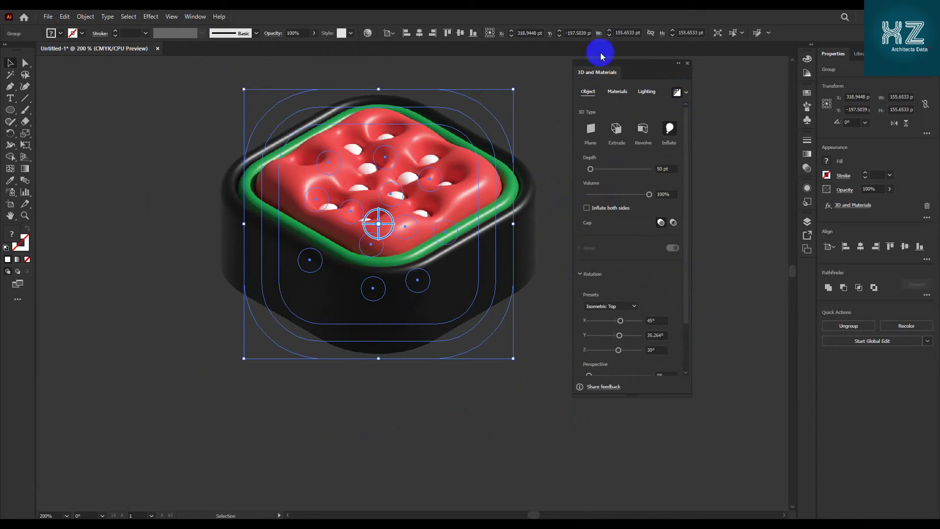
click(649, 92)
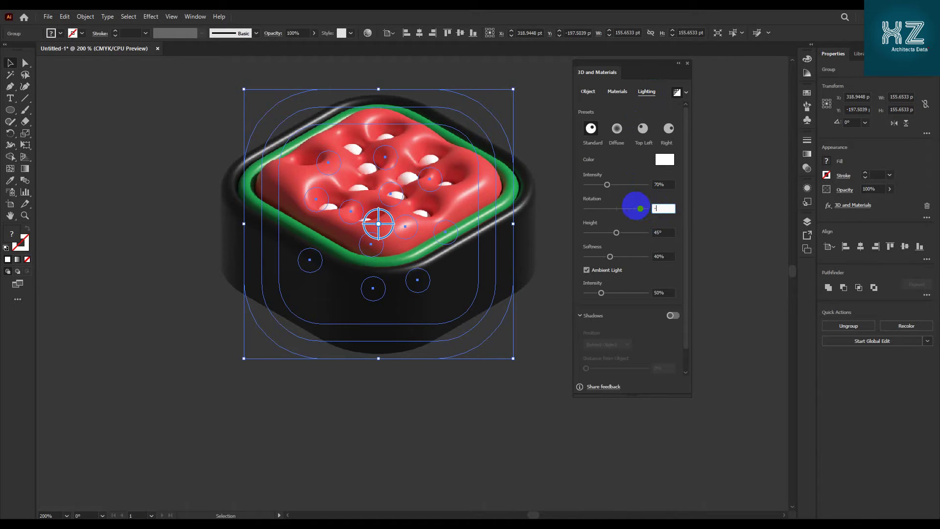
key(Return)
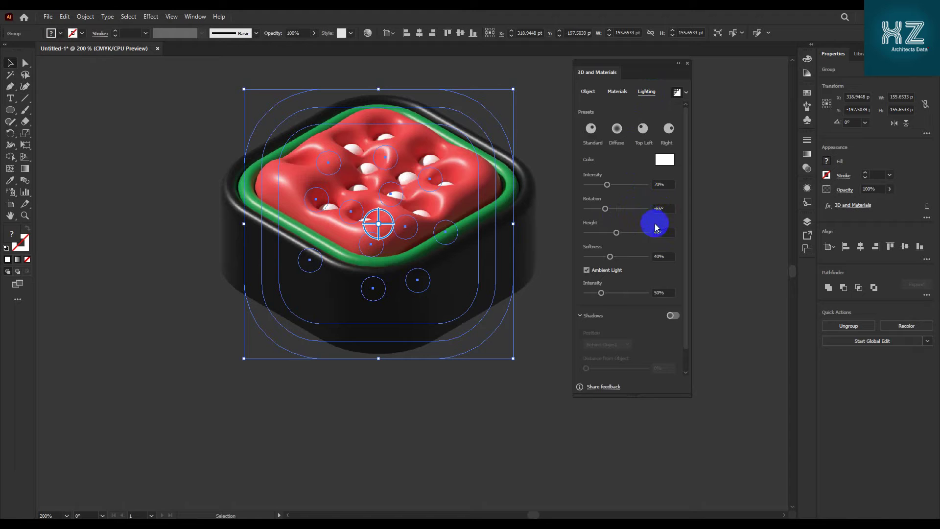
click(663, 256)
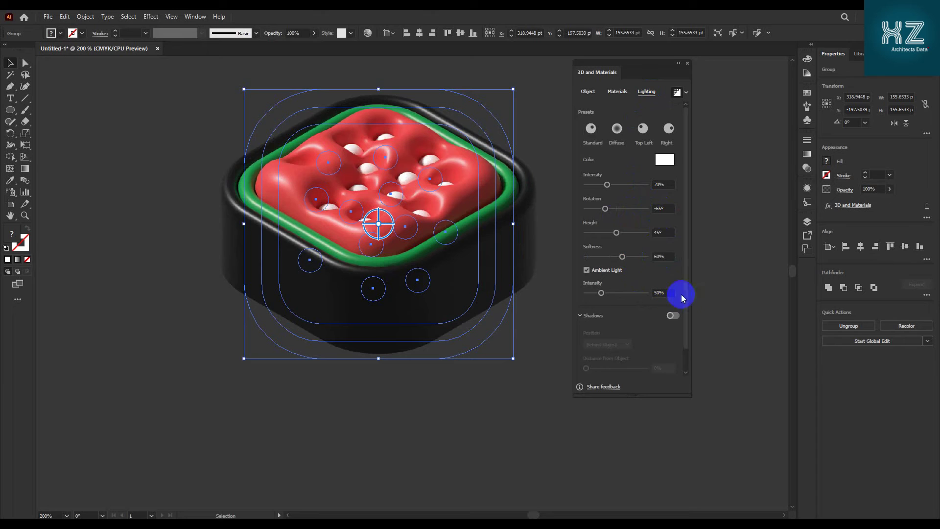
- Enable shadows for the sushi group and set the shadow bounds to 295%
drag(684, 296, 685, 316)
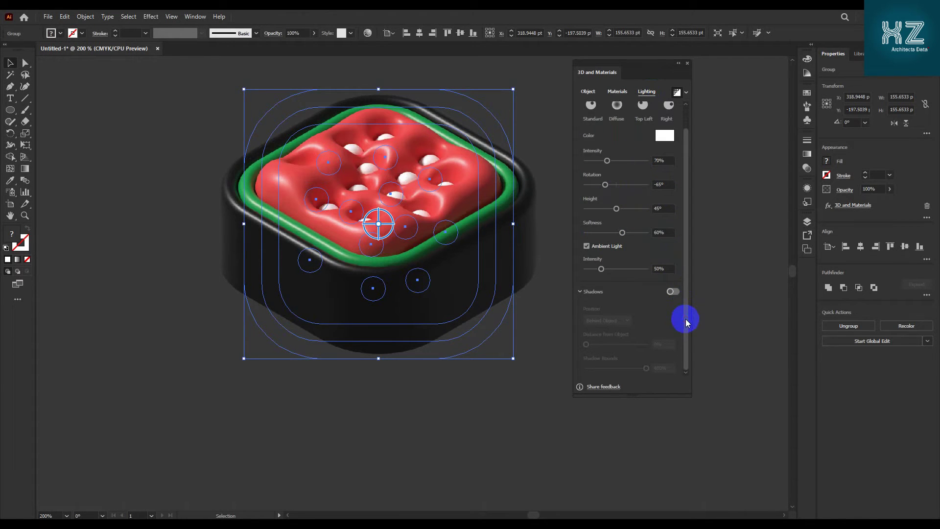
click(673, 292)
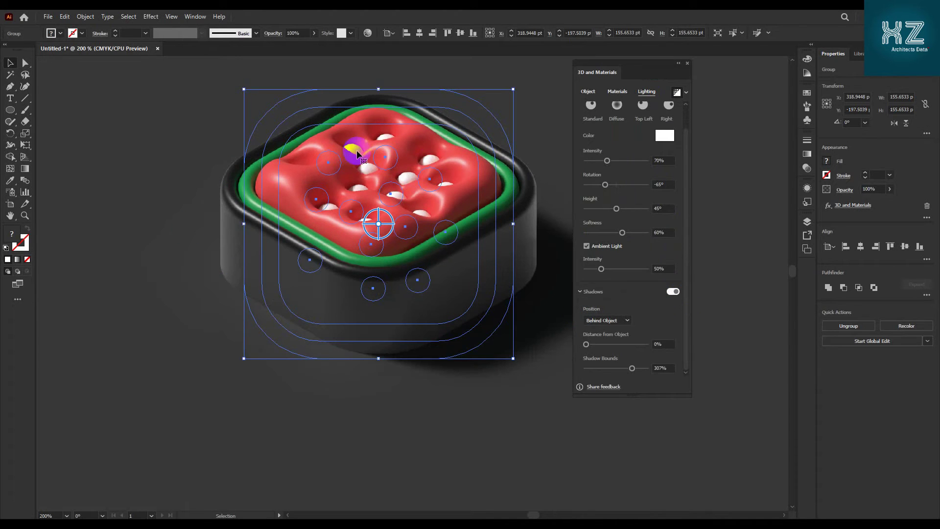
scroll(353, 209, down, 3)
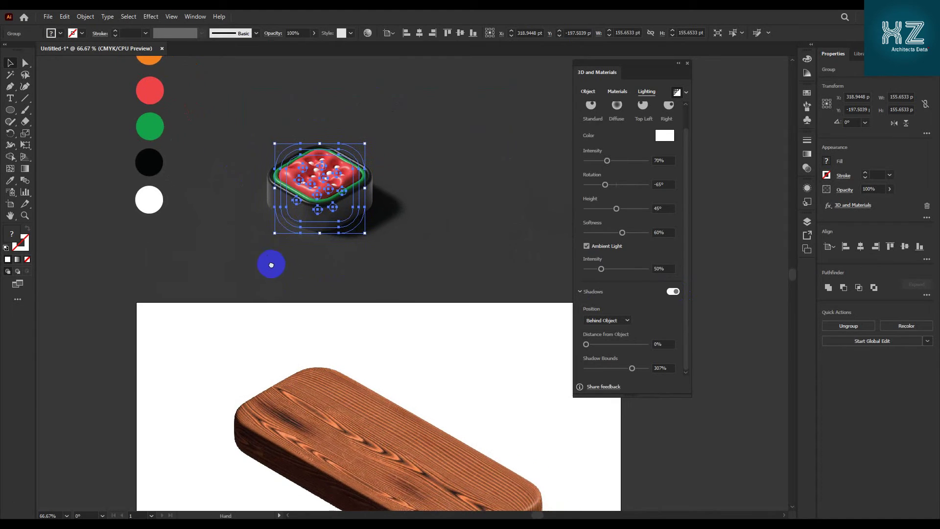
click(669, 292)
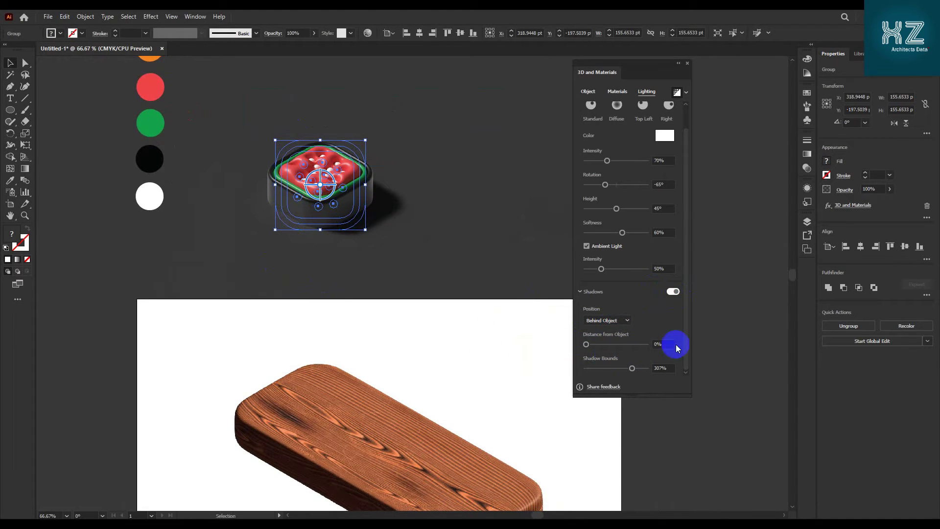
click(663, 368)
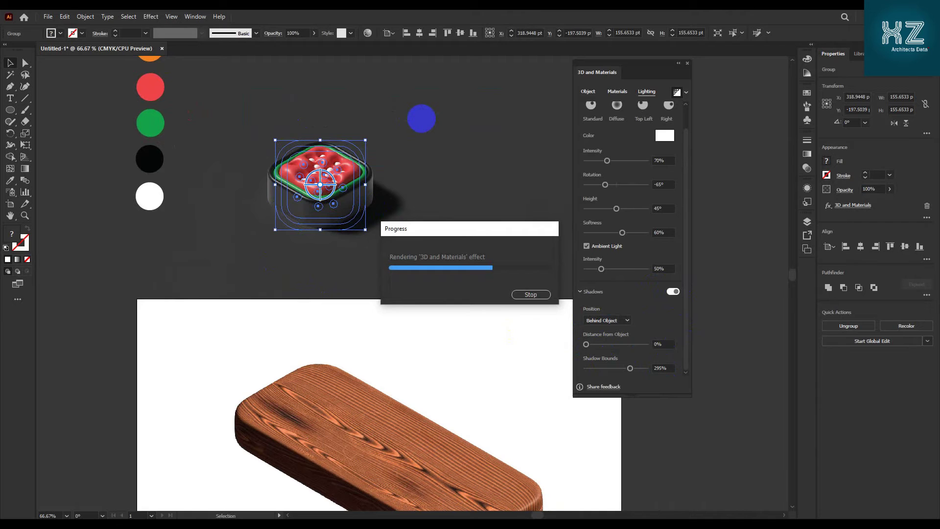
click(436, 193)
- Place the sushi piece on the upper-left end of the wooden board, scaled down to about 124 pt wide
drag(289, 206, 300, 411)
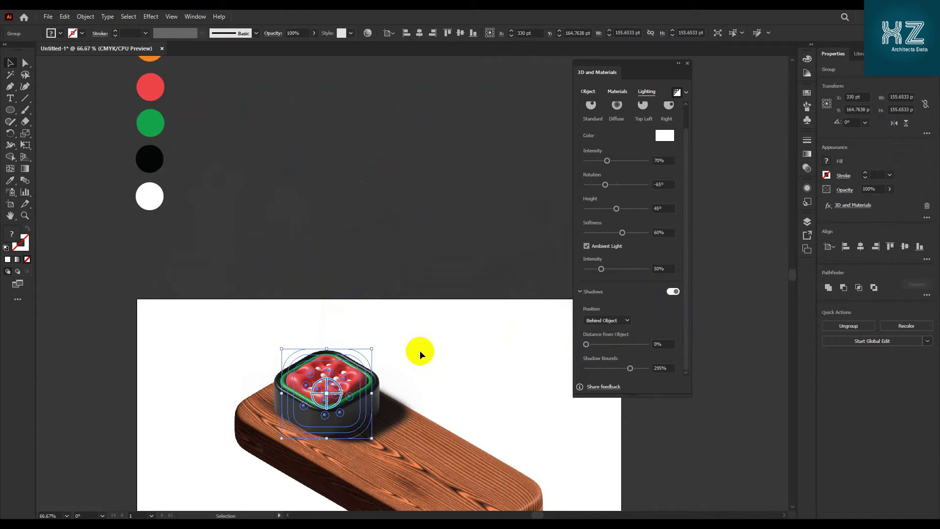
scroll(420, 352, down, 3)
scroll(419, 353, left, 1)
scroll(392, 371, up, 1)
drag(357, 289, 321, 283)
drag(371, 194, 360, 218)
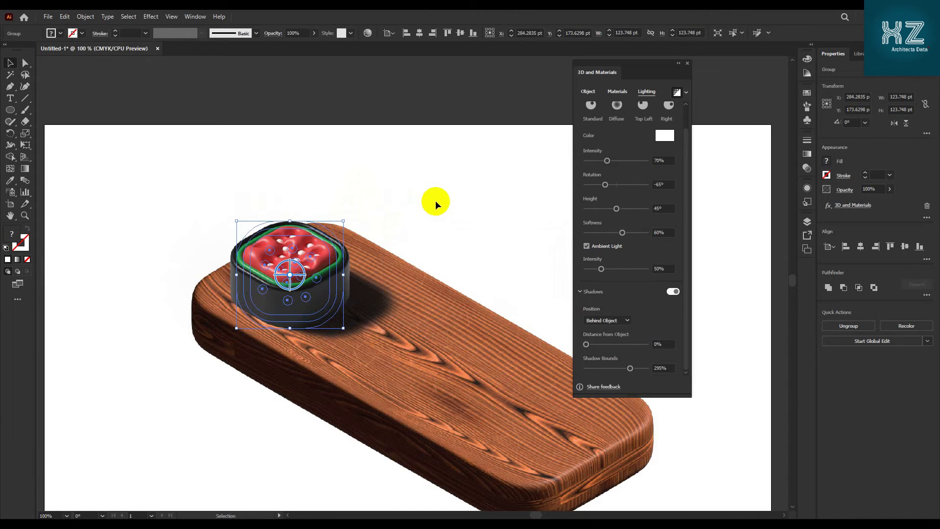
click(425, 226)
drag(308, 296, 324, 283)
click(416, 222)
drag(389, 280, 320, 220)
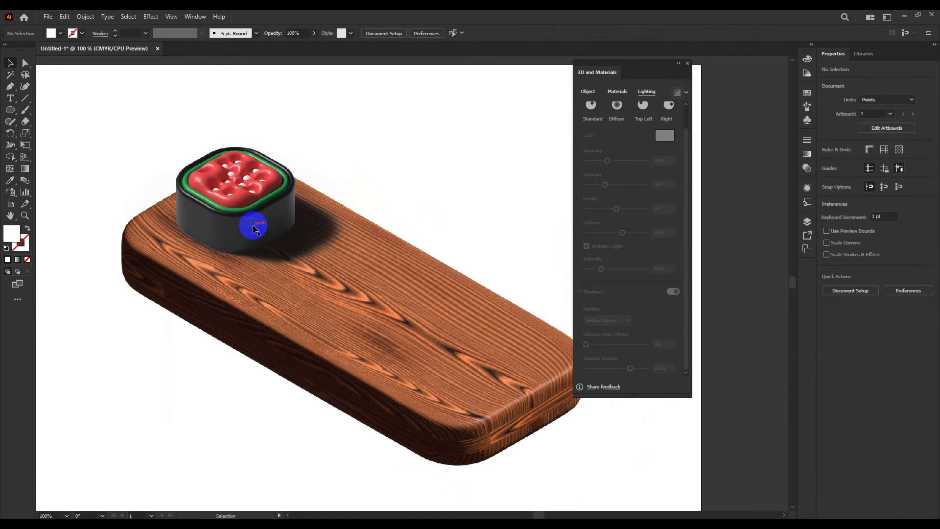
- Duplicate the sushi piece along the wooden board toward its middle, leaving a small gap between the two pieces
drag(234, 240, 311, 283)
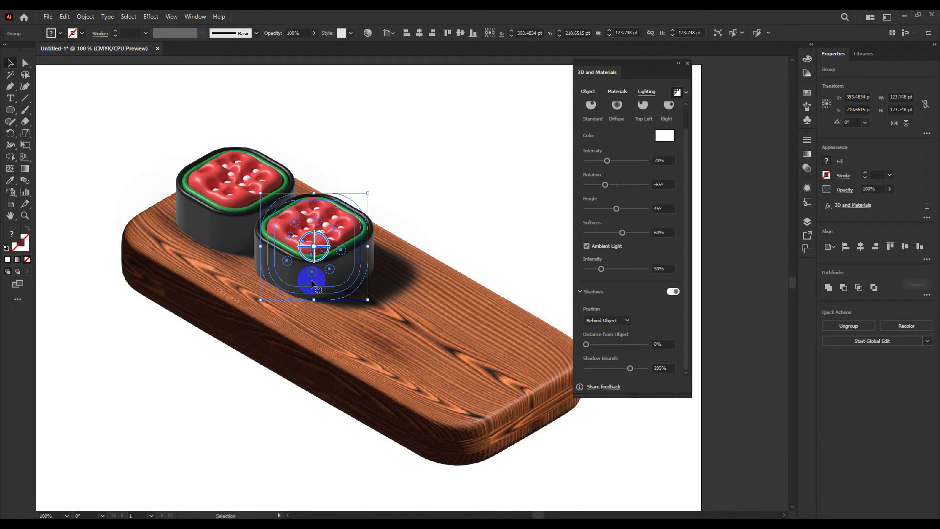
click(431, 214)
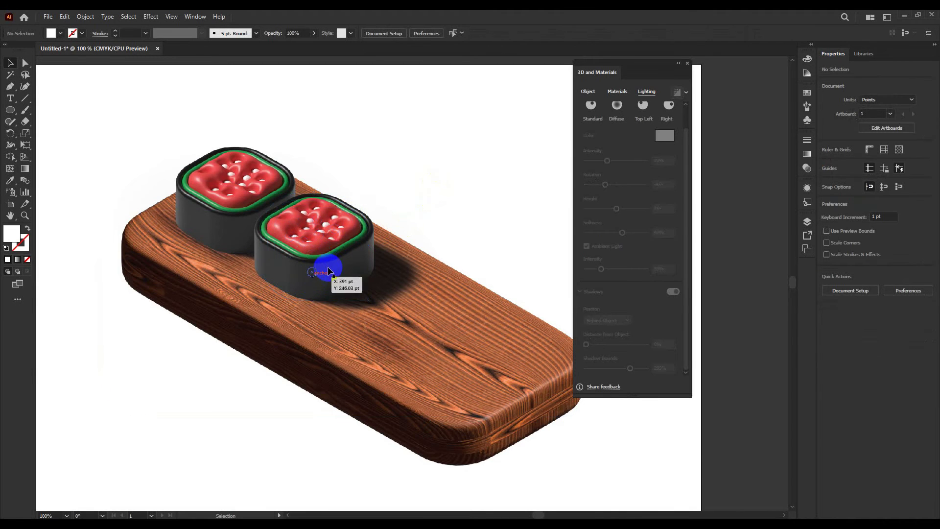
scroll(319, 263, up, 2)
mouse_move(297, 280)
mouse_down()
mouse_move(323, 289)
mouse_move(311, 286)
mouse_up()
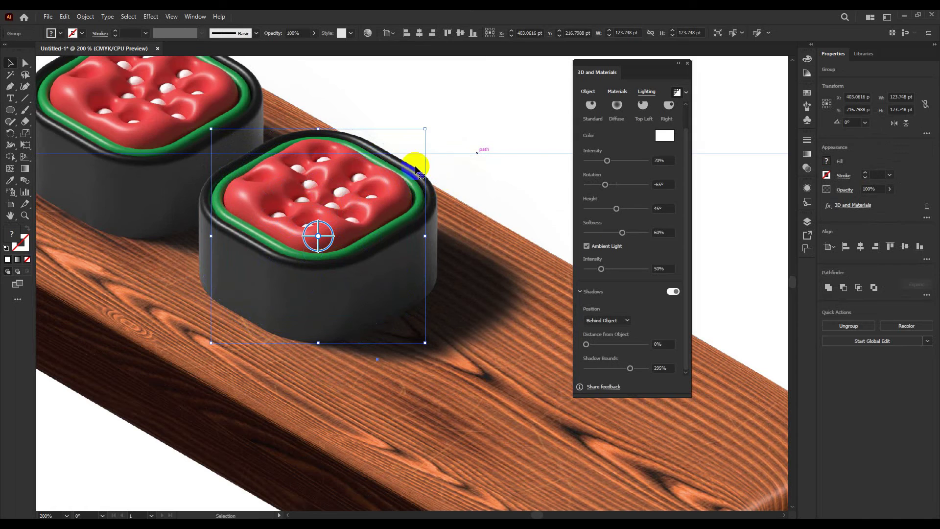
scroll(375, 230, down, 4)
click(375, 233)
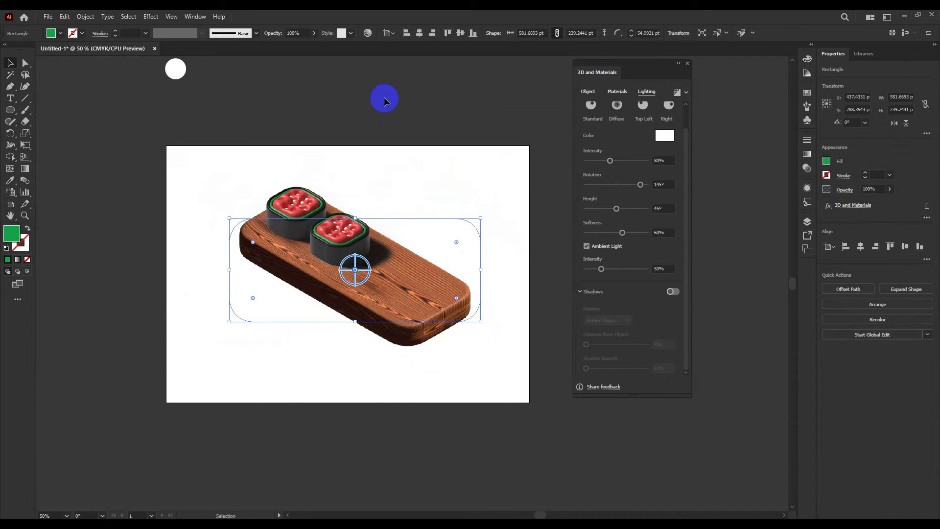
click(384, 98)
- Draw a green rectangle about 83 by 180 pt above the artboard and round its corners to about 19 pt
scroll(331, 122, up, 2)
scroll(353, 109, down, 2)
drag(359, 103, 363, 301)
scroll(254, 199, up, 1)
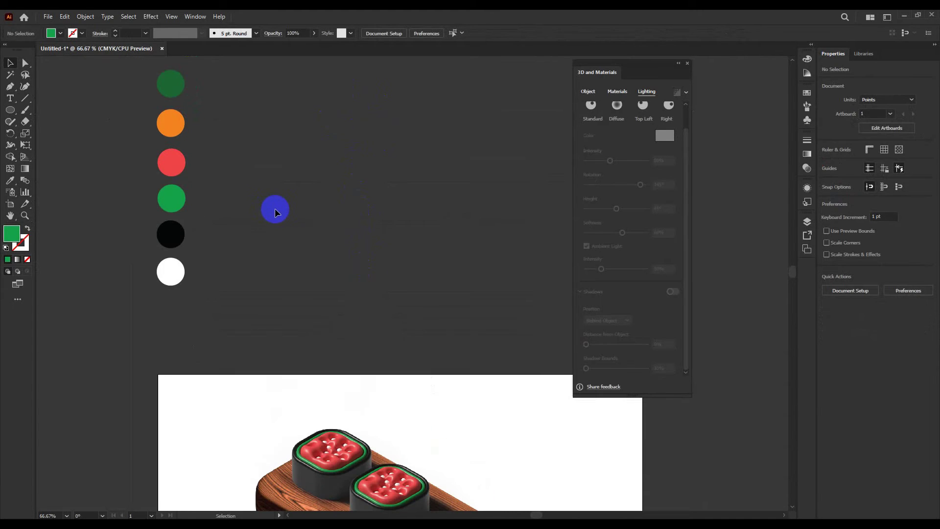
key(r)
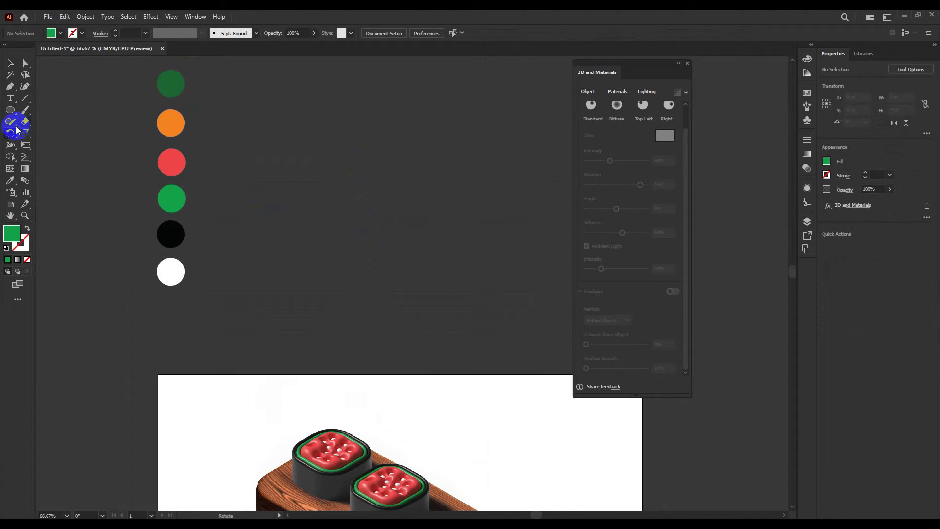
drag(15, 112, 13, 115)
click(69, 109)
drag(298, 172, 347, 275)
scroll(318, 245, up, 2)
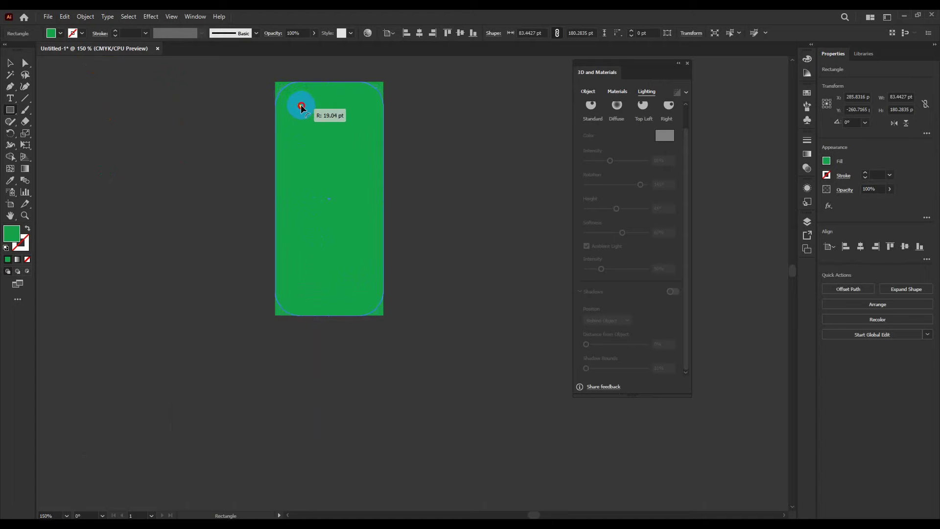
drag(301, 107, 302, 107)
click(8, 63)
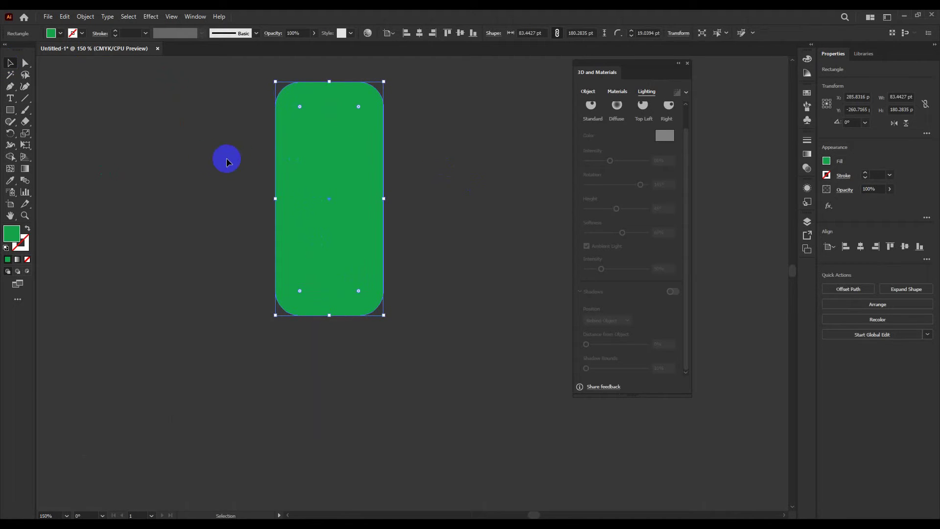
- Scale the green rounded rectangle down to about 48 by 104 pt
drag(379, 88, 355, 142)
click(411, 145)
scroll(412, 145, down, 2)
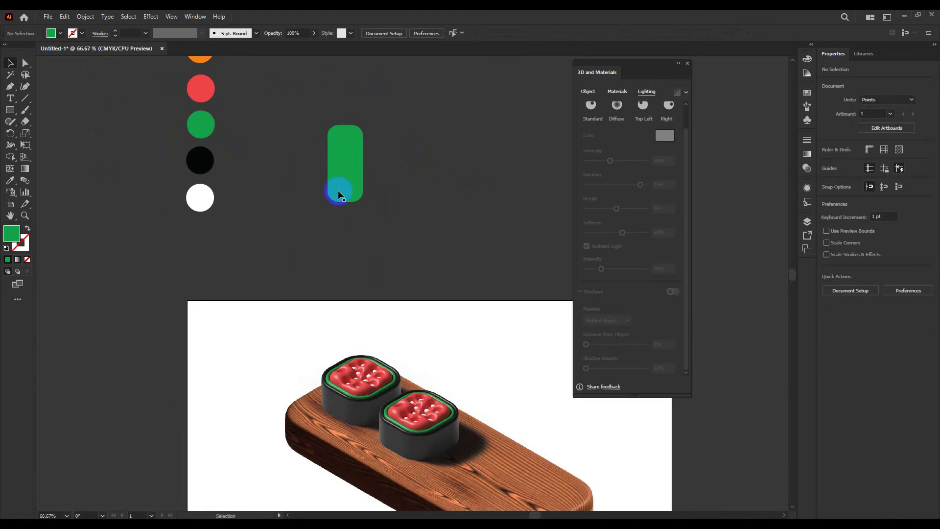
scroll(351, 163, up, 3)
click(350, 163)
scroll(346, 227, up, 3)
drag(403, 135, 386, 173)
click(430, 168)
- Offset the green rounded rectangle outward by 10 pt twice to form three concentric shapes
click(361, 218)
click(840, 301)
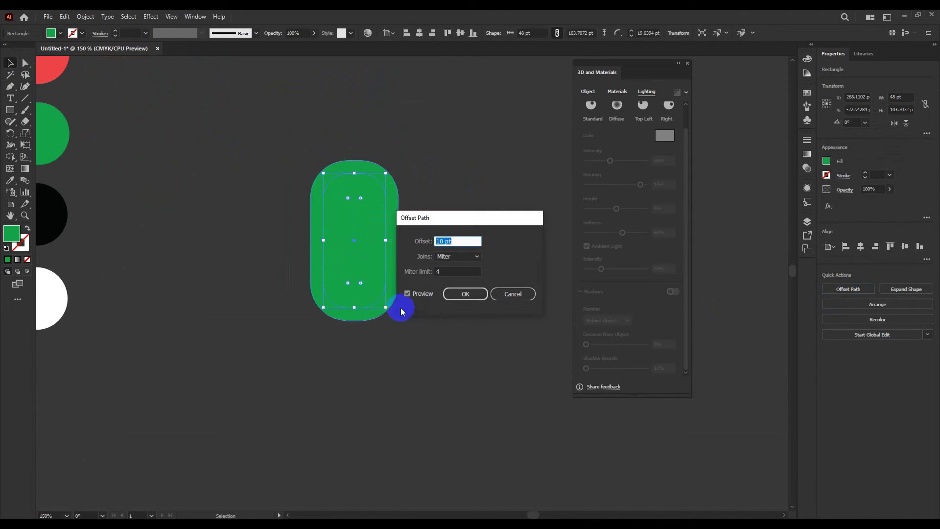
click(451, 294)
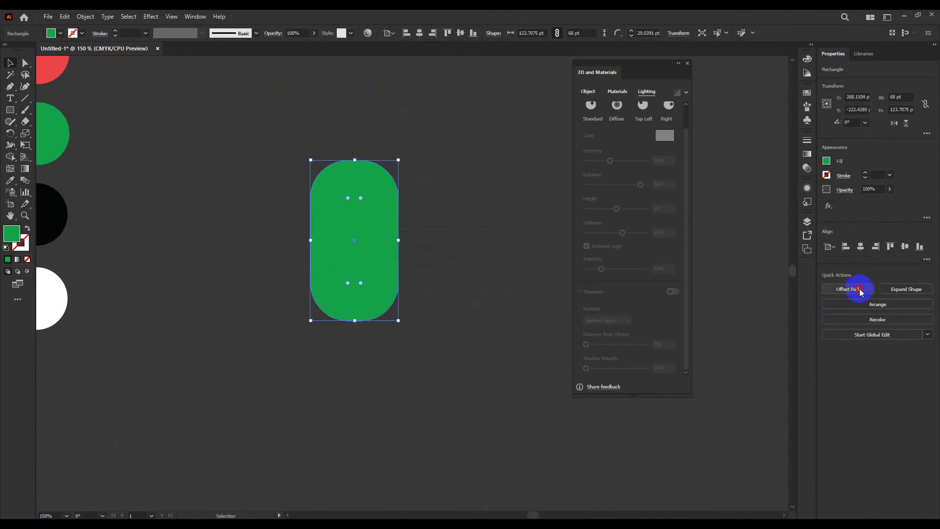
click(861, 290)
click(461, 292)
click(472, 175)
- Fill the innermost rounded rectangle with the orange sampled from the color swatch circles
click(333, 244)
drag(333, 245, 436, 267)
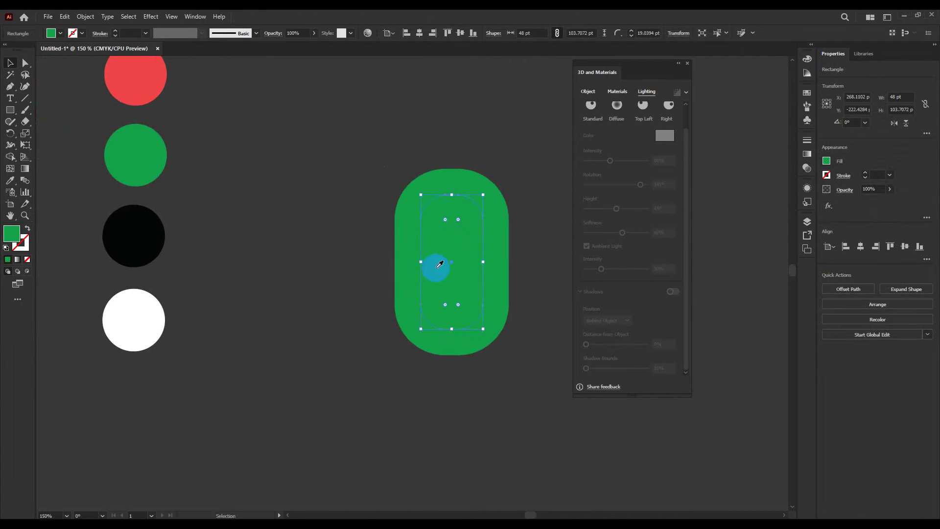
key(i)
scroll(380, 257, down, 1)
drag(227, 86, 223, 121)
click(222, 112)
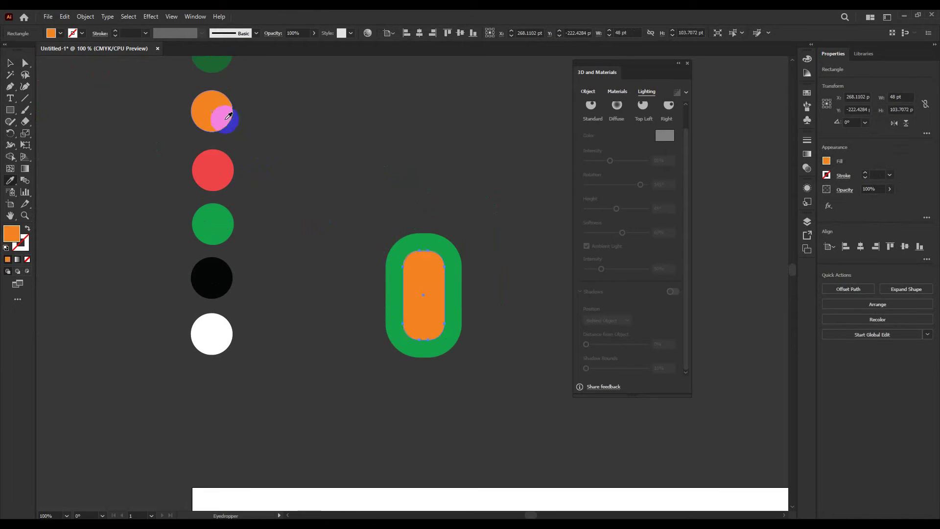
drag(474, 282, 467, 281)
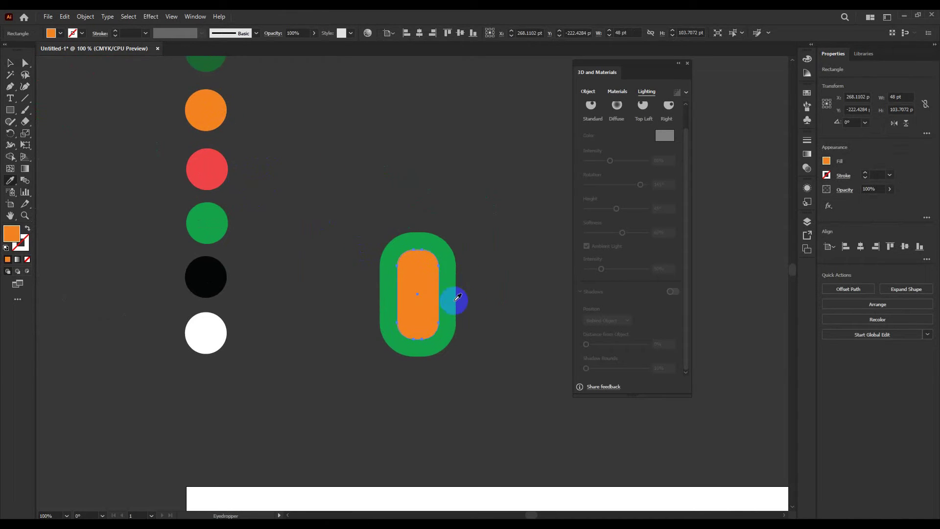
- Fill the outermost rounded rectangle with the black sampled from the color swatch circles
key(v)
click(451, 314)
key(i)
click(207, 275)
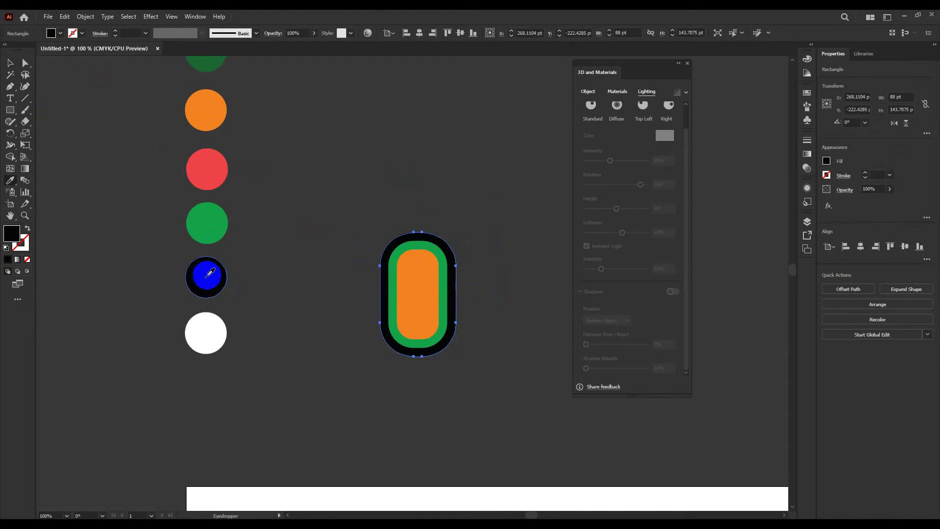
key(v)
click(352, 315)
- Draw a thin vertical rectangle about 6 by 79 pt beside the concentric shapes and fill it with the white swatch color
scroll(436, 290, up, 3)
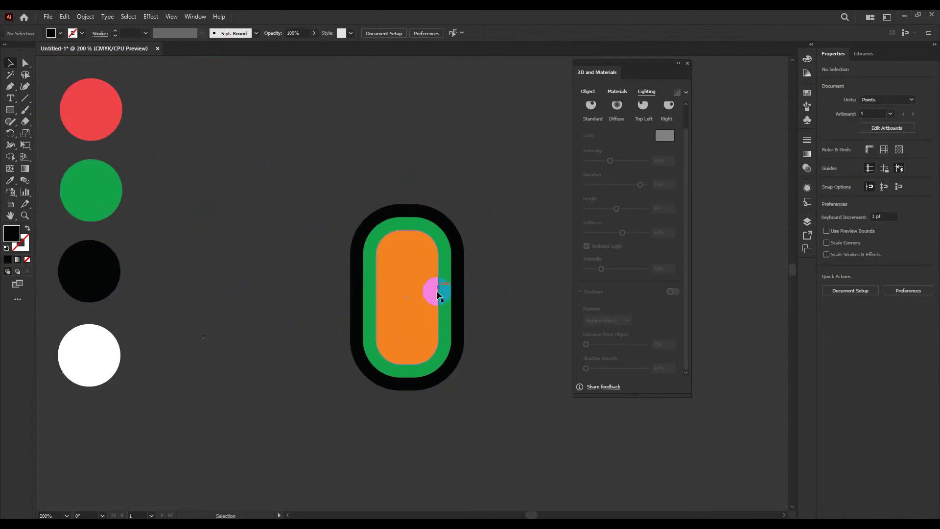
click(10, 110)
scroll(353, 203, up, 1)
scroll(258, 189, down, 2)
drag(431, 175, 441, 311)
key(i)
scroll(453, 308, down, 3)
click(278, 324)
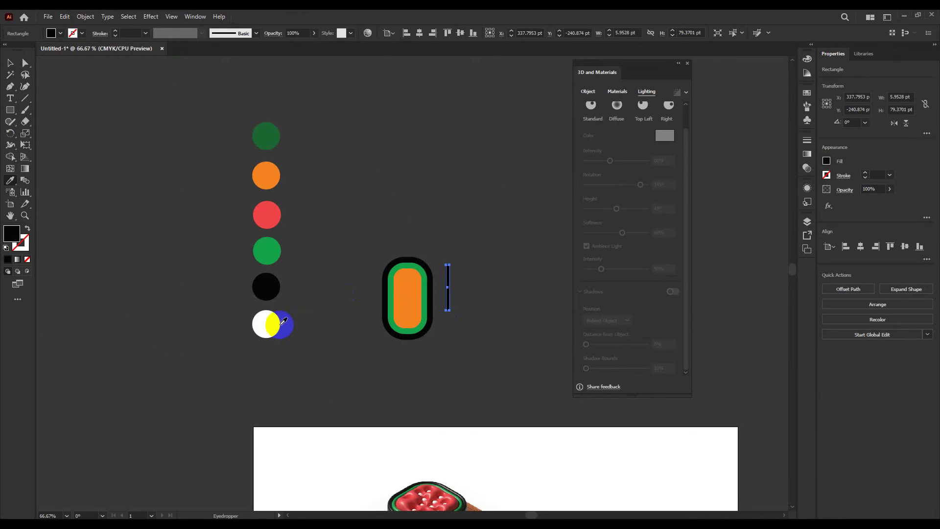
scroll(324, 334, up, 2)
scroll(226, 318, right, 3)
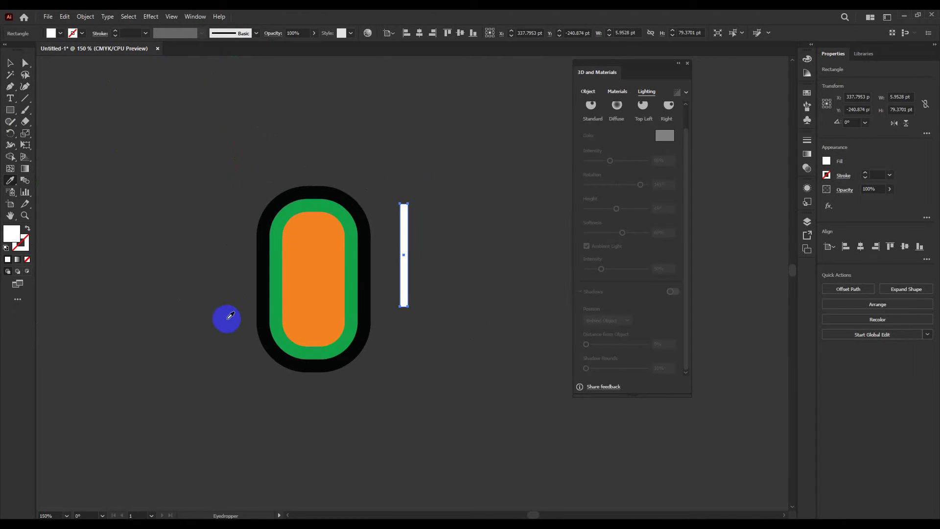
scroll(227, 319, up, 2)
- Rotate the white strip to about 299.4° and place it diagonally across the upper part of the orange shape
key(v)
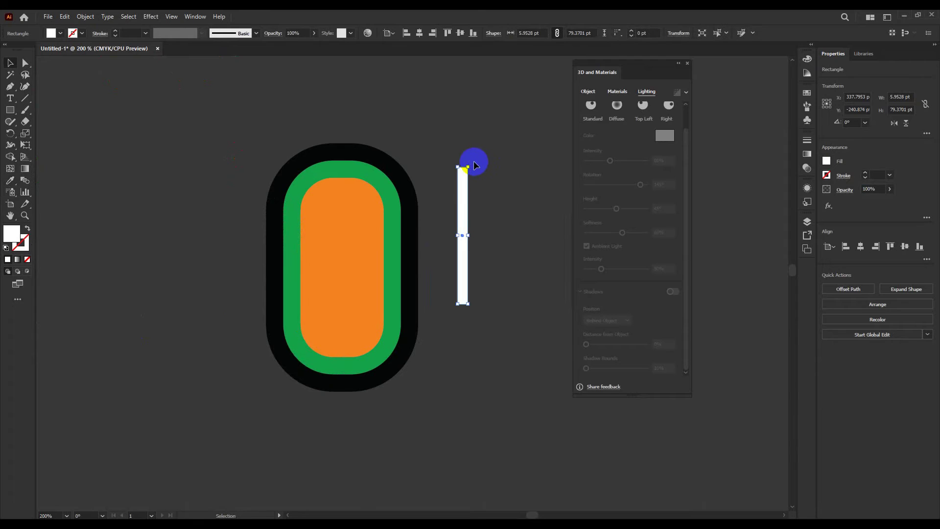
key(r)
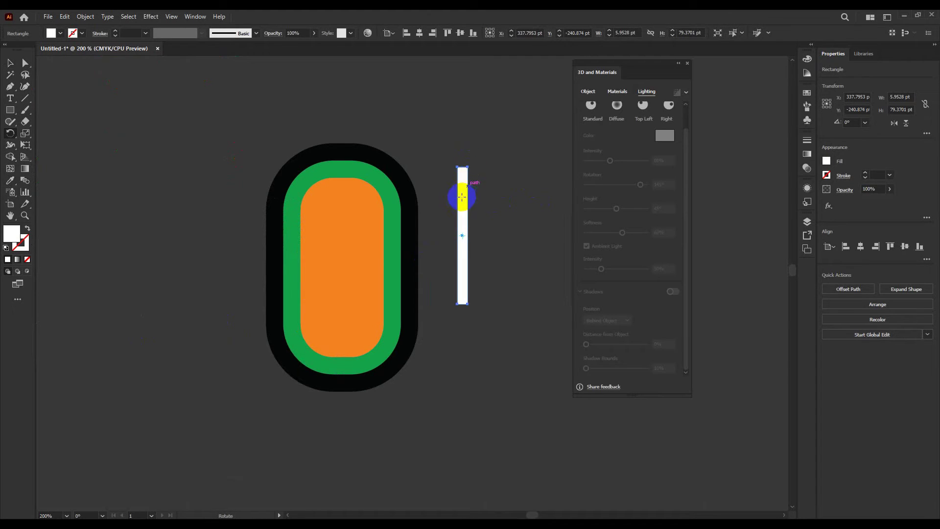
key(v)
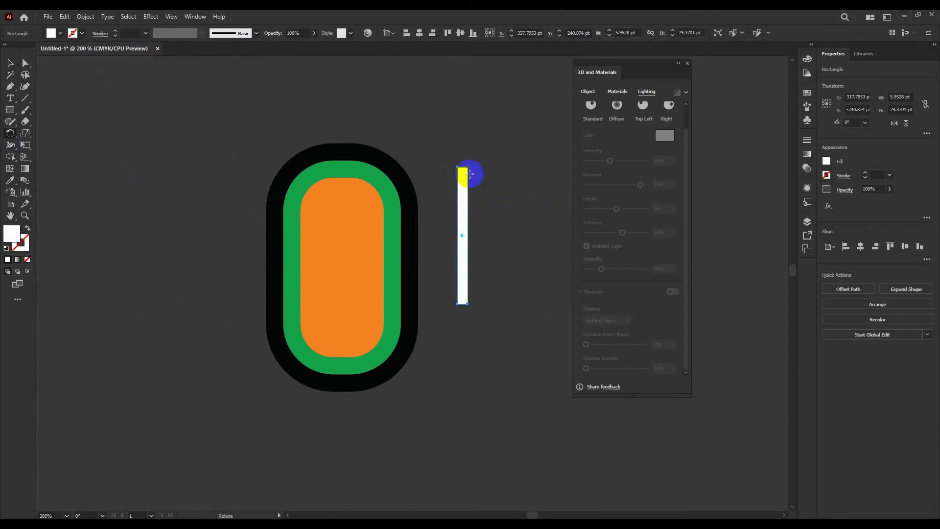
drag(462, 178, 506, 210)
click(10, 62)
drag(462, 237, 319, 216)
key(ctrl+z)
- Duplicate the diagonal strip at even spacing down the orange shape to make six parallel white stripes
drag(472, 231, 369, 210)
click(457, 183)
ctrl+click(272, 241)
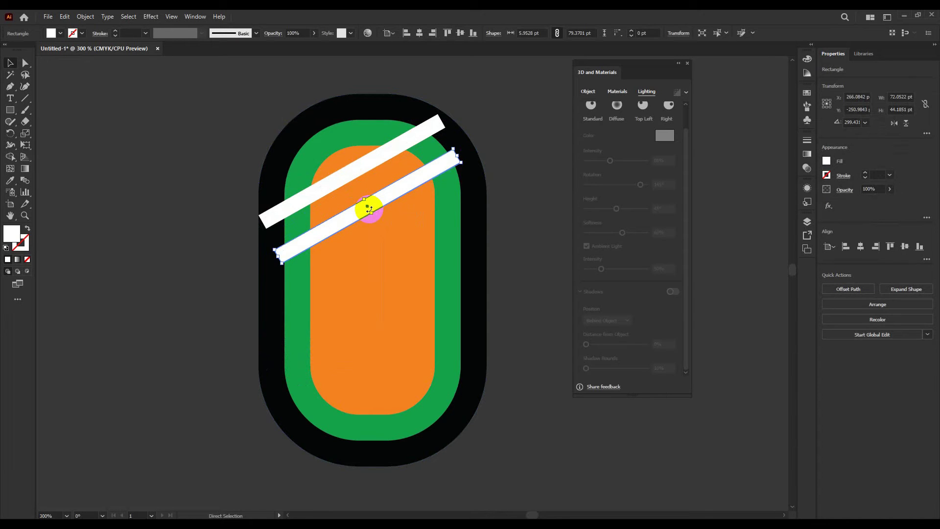
key(ctrl+d)
key(ctrl+d)
key(ctrl+d)
key(ctrl+d)
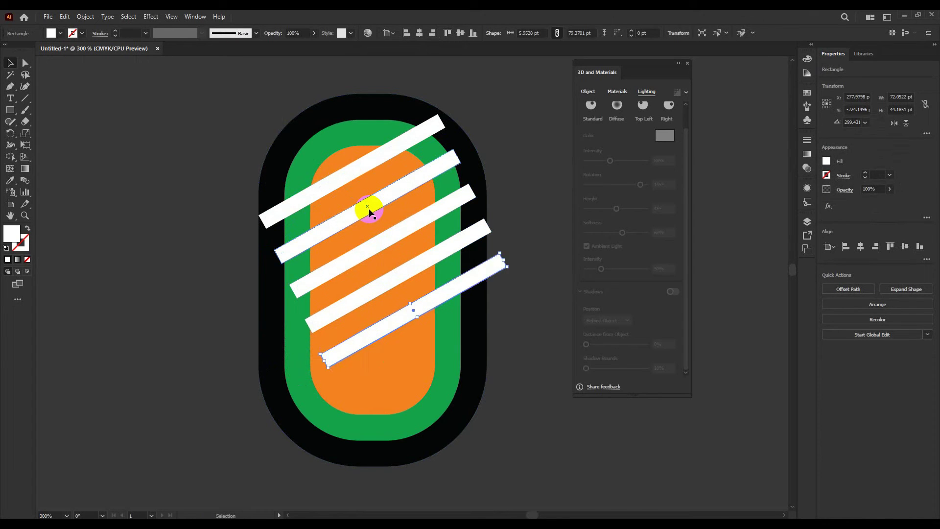
key(ctrl+d)
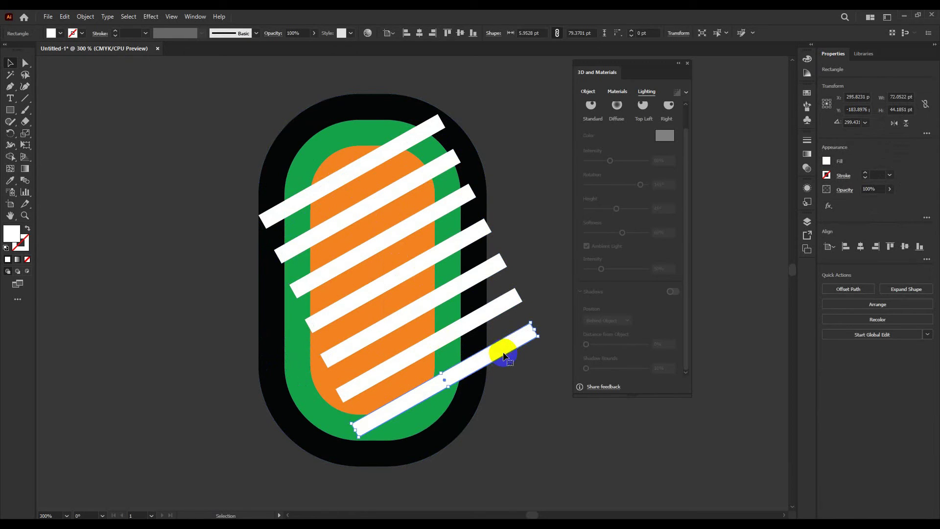
key(ctrl+z)
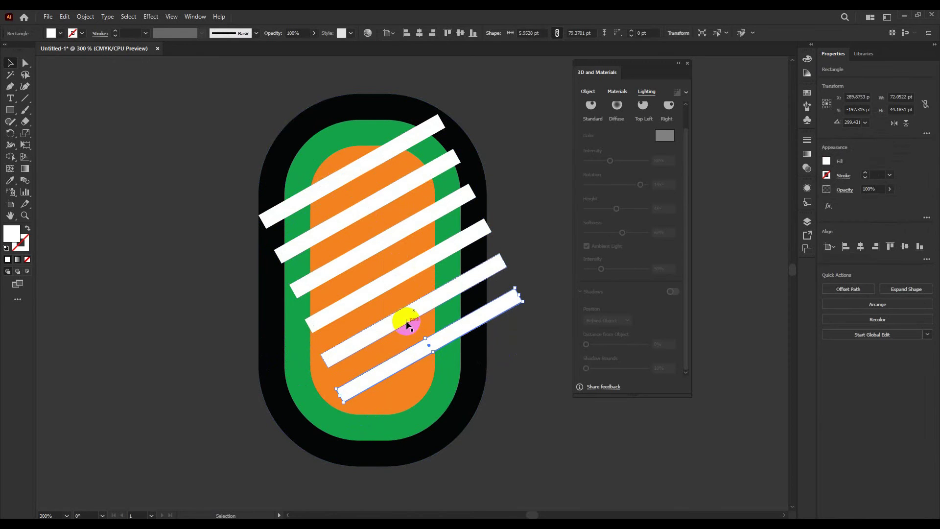
- Shift the three lowest white strips together along their slant so both ends extend past the orange shape
shift+click(443, 299)
shift+click(451, 248)
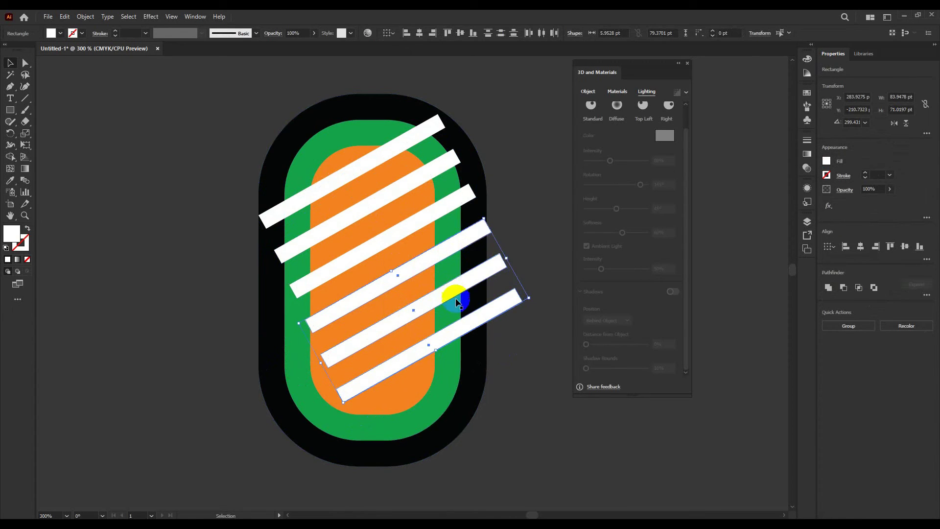
drag(472, 278, 447, 291)
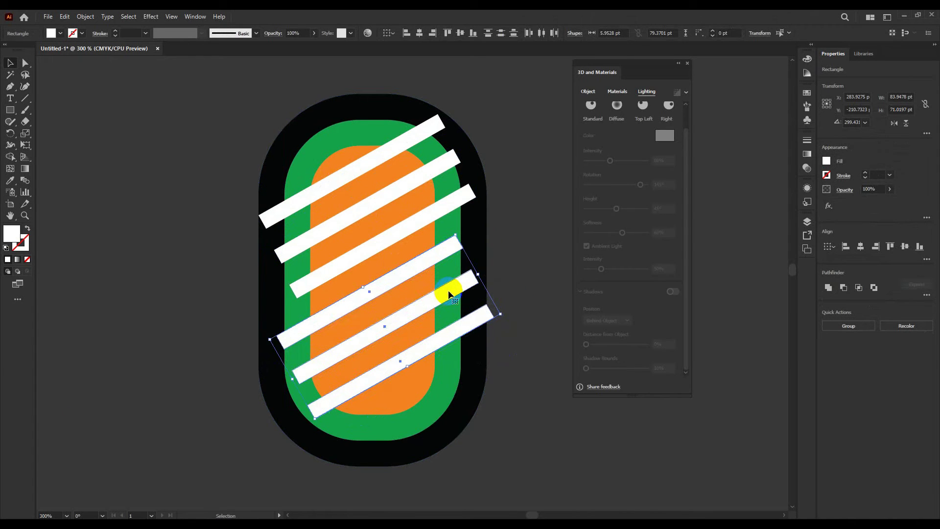
click(511, 360)
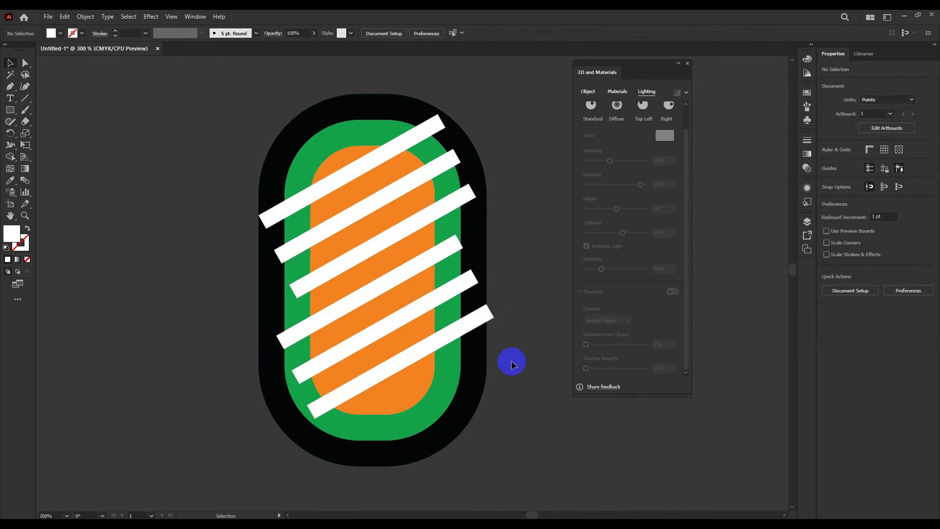
- Select the orange shape together with the white strips and split them at their overlaps with the Divide pathfinder
click(427, 284)
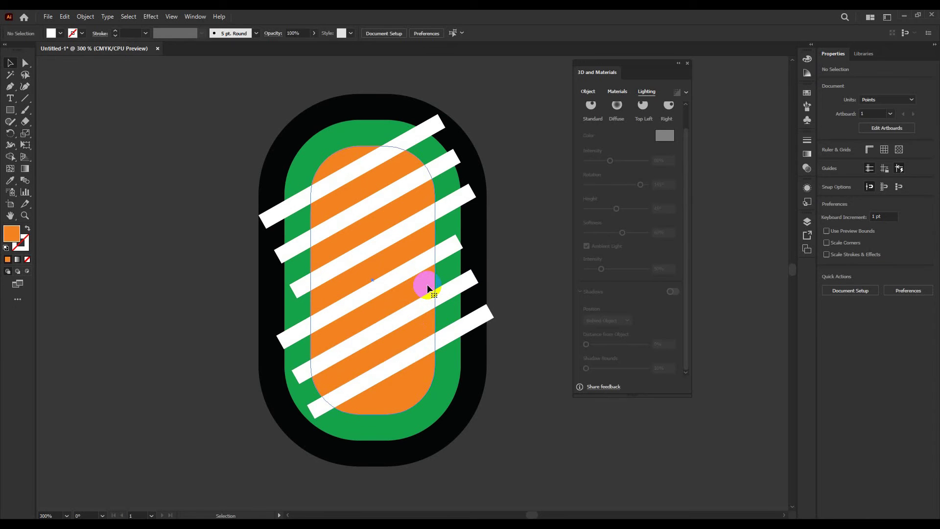
shift+click(460, 279)
click(514, 310)
click(490, 318)
key(a)
click(469, 289)
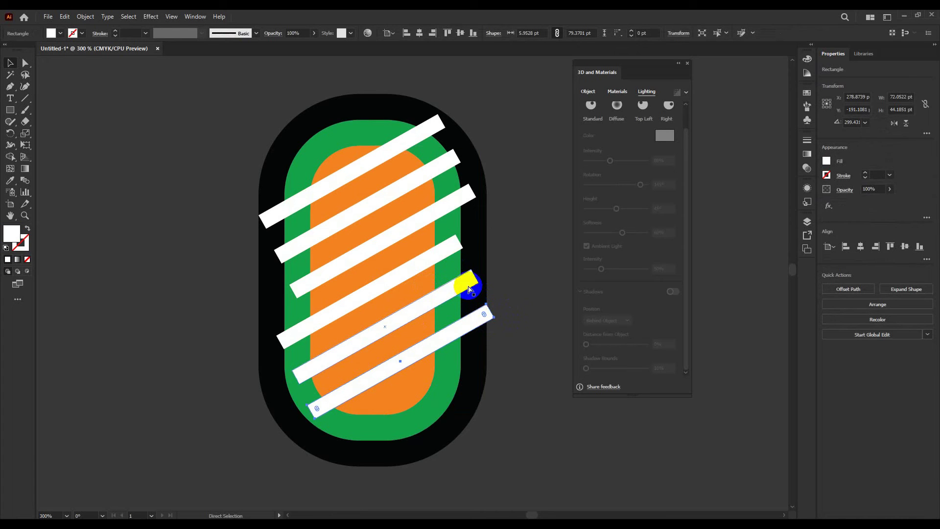
shift+click(483, 317)
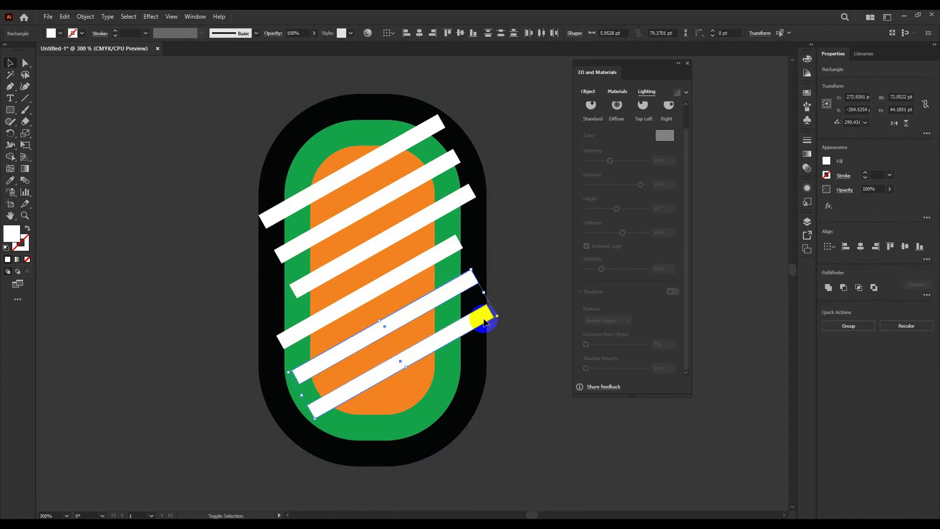
shift+click(447, 249)
shift+click(450, 209)
shift+click(440, 164)
shift+click(419, 143)
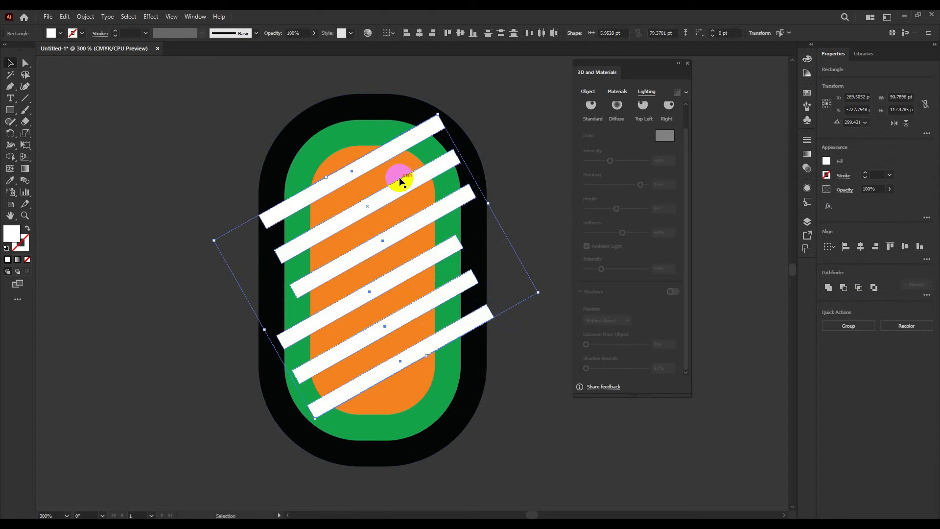
shift+click(397, 169)
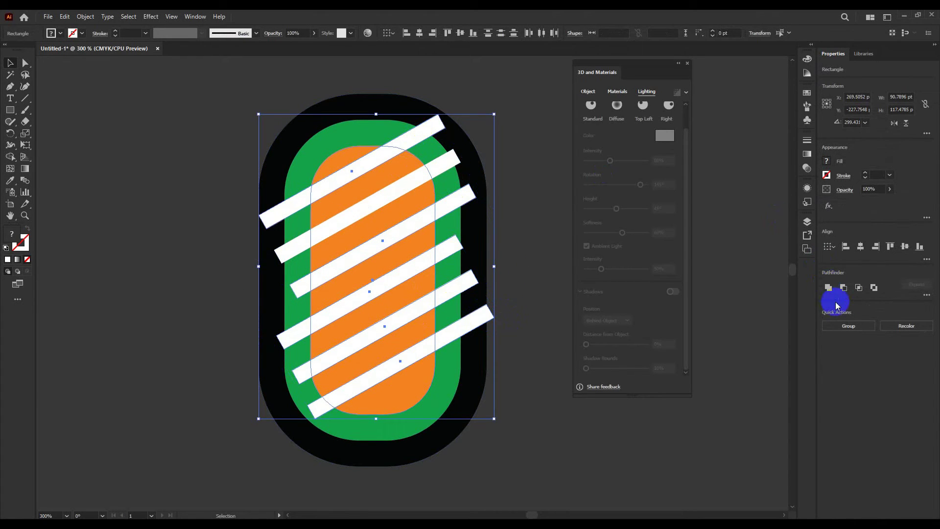
click(926, 295)
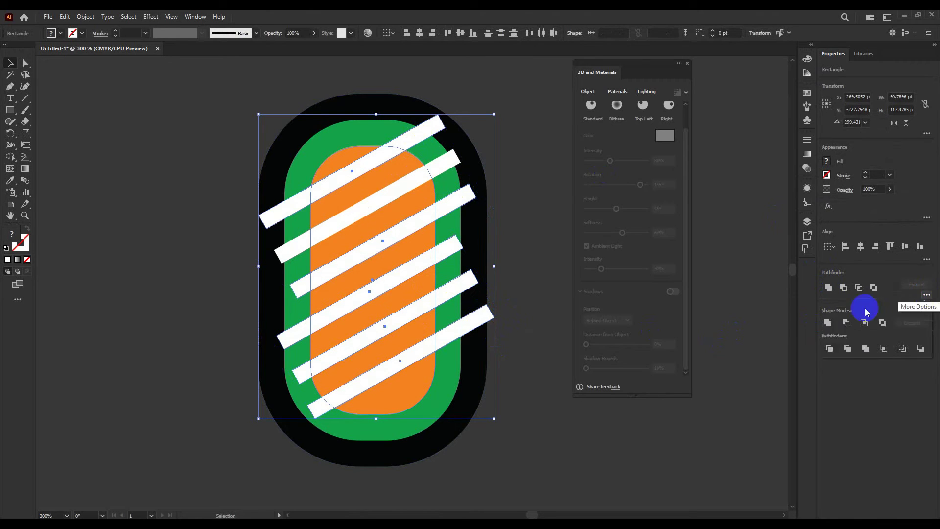
click(827, 348)
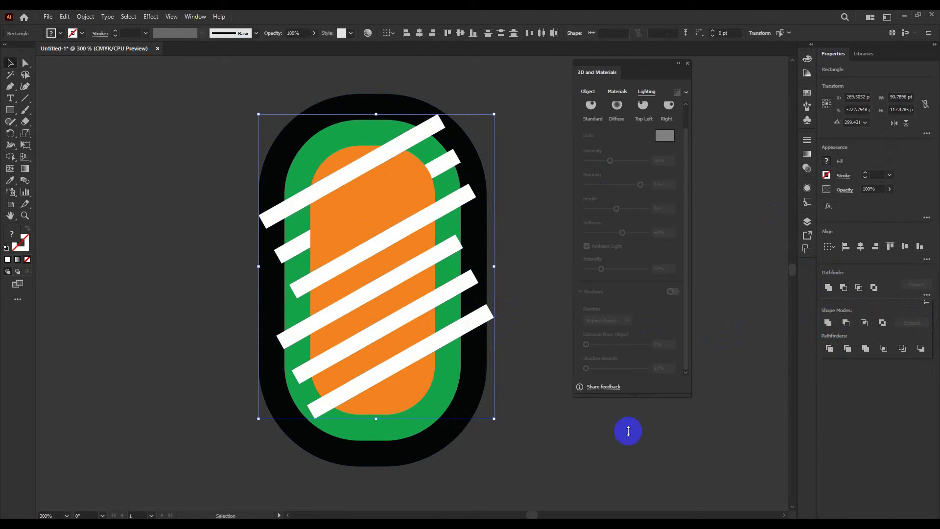
- Bring the second white strip from the top to the front of the orange shape
click(395, 177)
click(401, 192)
right_click(432, 172)
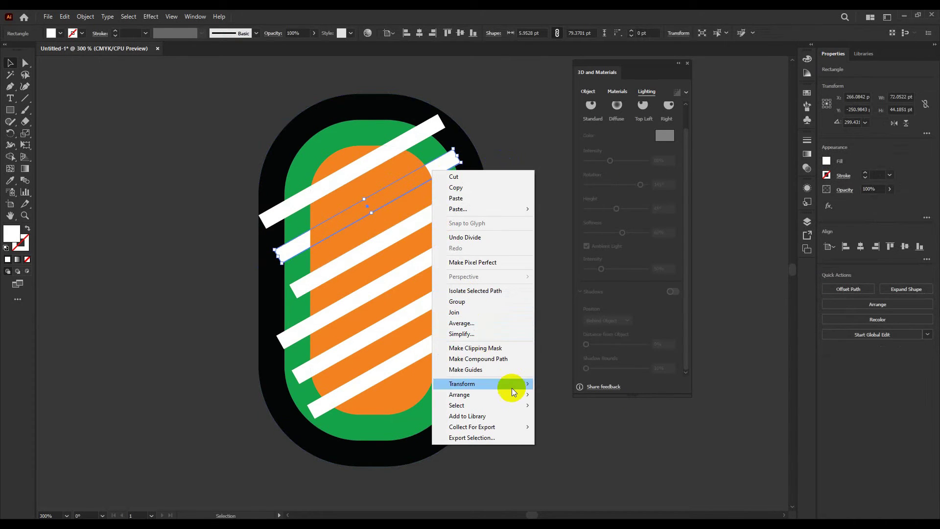
mouse_move(524, 399)
click(563, 395)
- Divide the second strip together with the already divided orange and white group
click(433, 190)
click(442, 170)
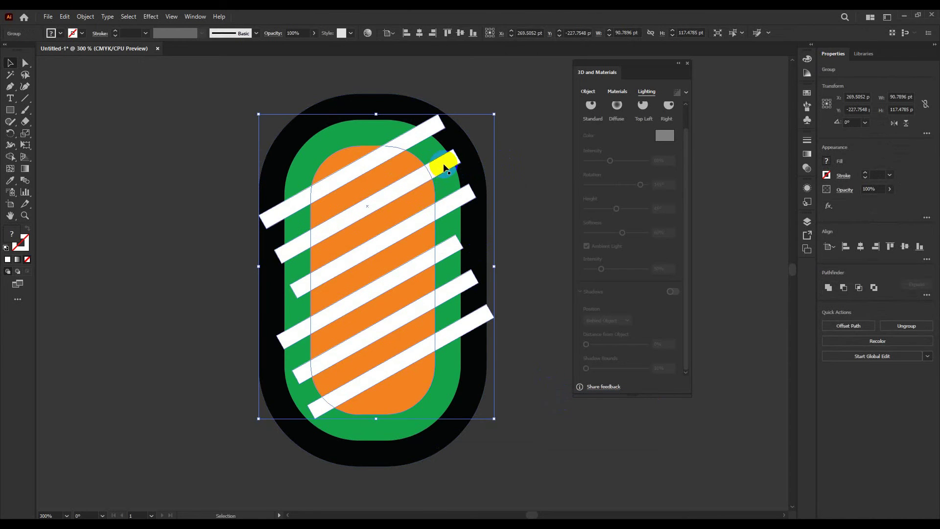
shift+click(443, 165)
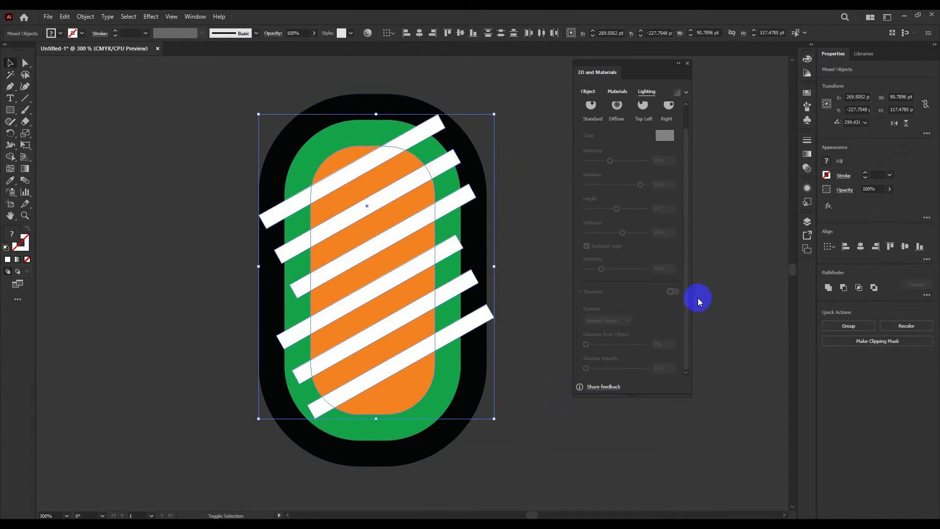
click(925, 294)
click(829, 348)
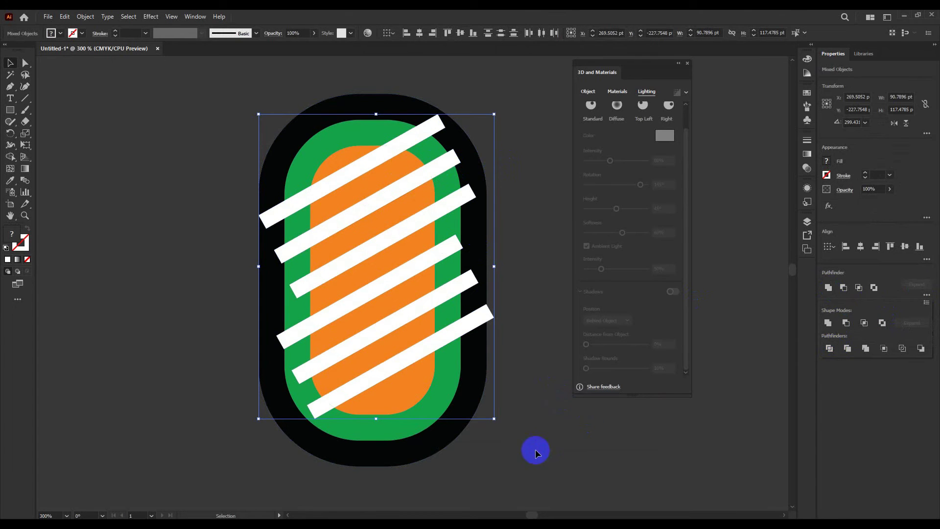
- Ungroup the divided orange and white pieces and clear the selection
click(433, 350)
click(412, 304)
right_click(412, 305)
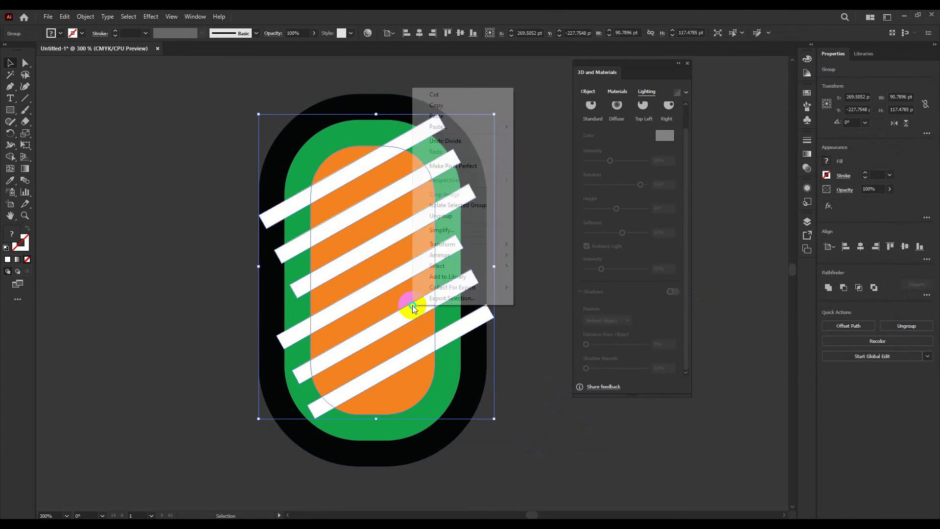
click(441, 216)
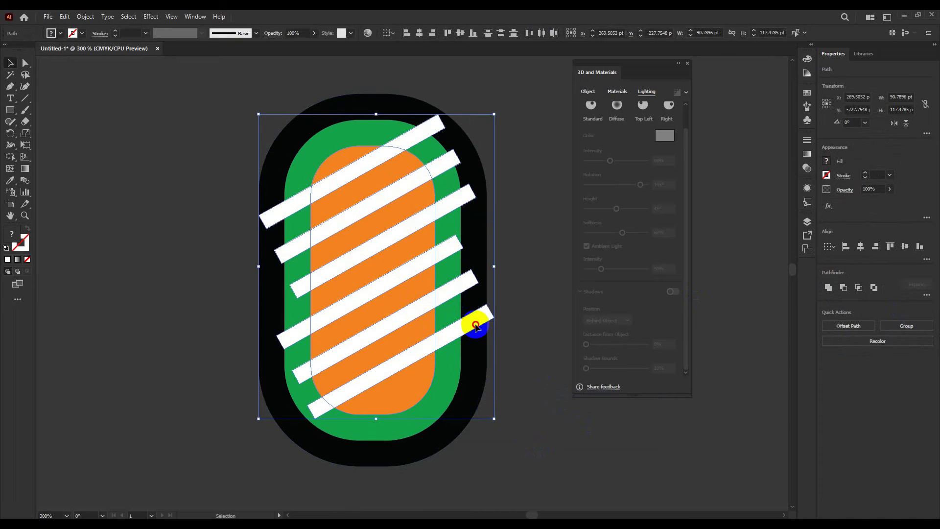
click(538, 168)
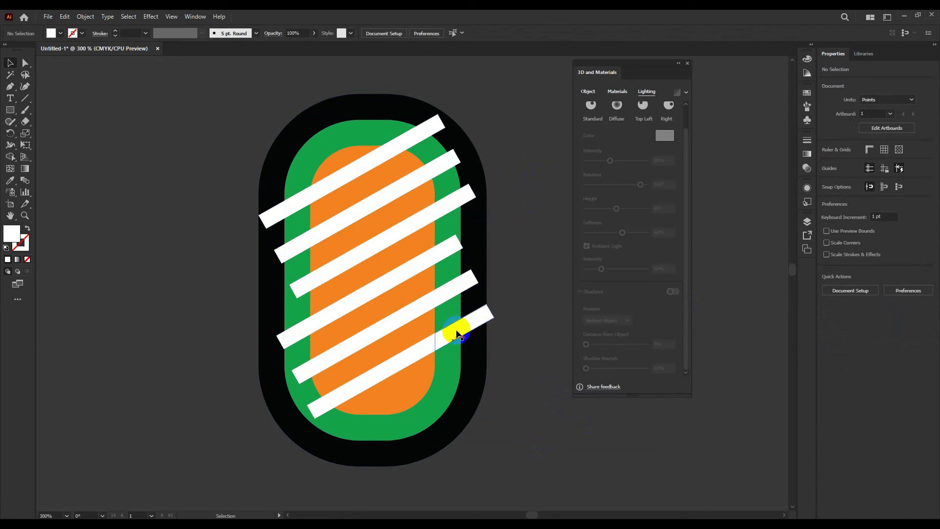
- Delete the six white strip ends that stick out past the right edge of the orange shape
click(475, 325)
key(Delete)
click(465, 281)
key(Delete)
click(447, 248)
key(Delete)
click(457, 204)
key(Delete)
click(434, 163)
key(Delete)
click(420, 128)
key(Delete)
- Delete the white strip ends that stick out past the left edge of the orange shape
click(290, 207)
key(Delete)
click(293, 258)
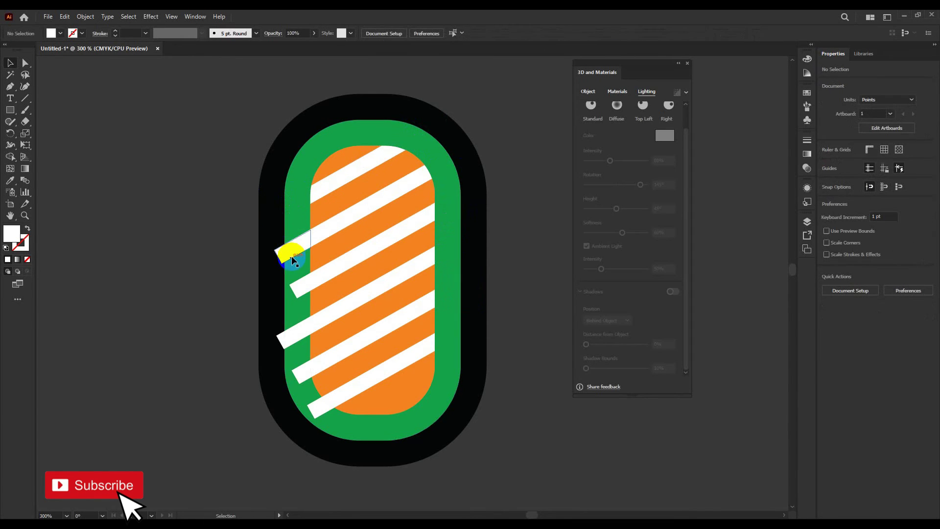
click(300, 293)
key(Delete)
key(Delete)
click(298, 377)
key(Delete)
click(313, 410)
key(Delete)
- Group the striped orange center with the green and black rounded rectangles
key(ctrl+minus)
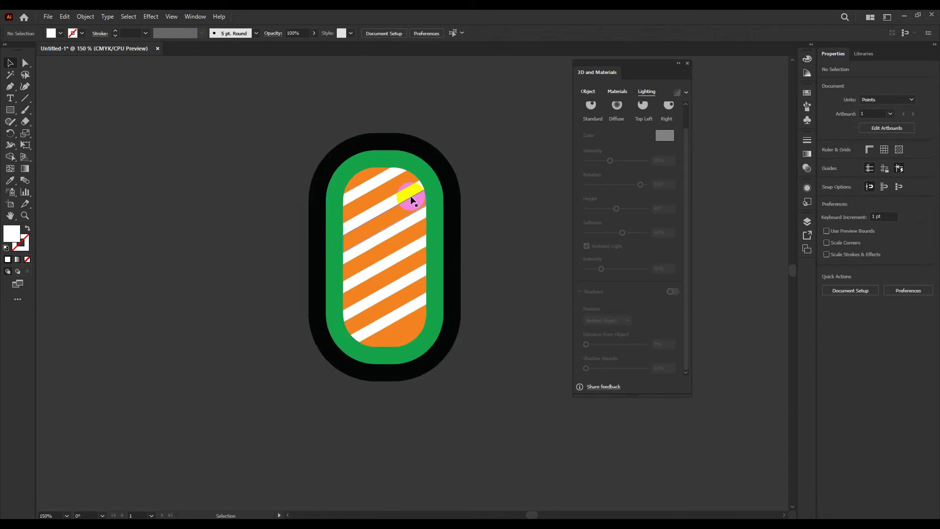
scroll(415, 204, down, 5)
scroll(421, 247, up, 4)
drag(424, 296, 277, 107)
right_click(332, 186)
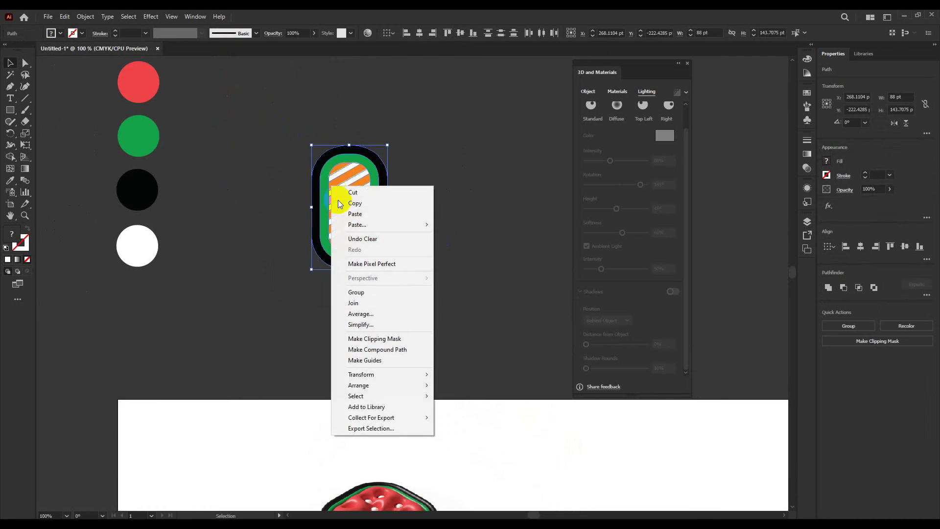
click(391, 293)
- Apply the 3D Extrude & Bevel effect to the sushi group with the Isometric Top rotation preset
click(150, 17)
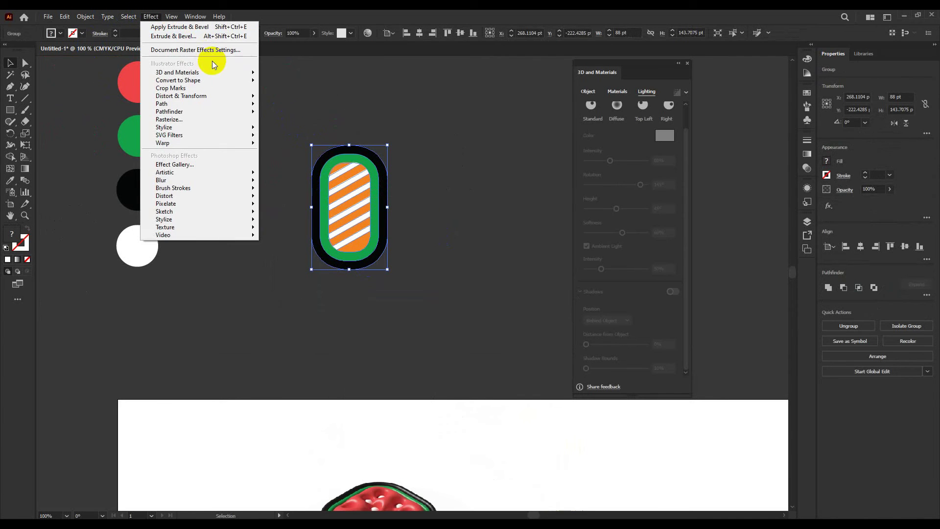
mouse_move(219, 70)
click(274, 73)
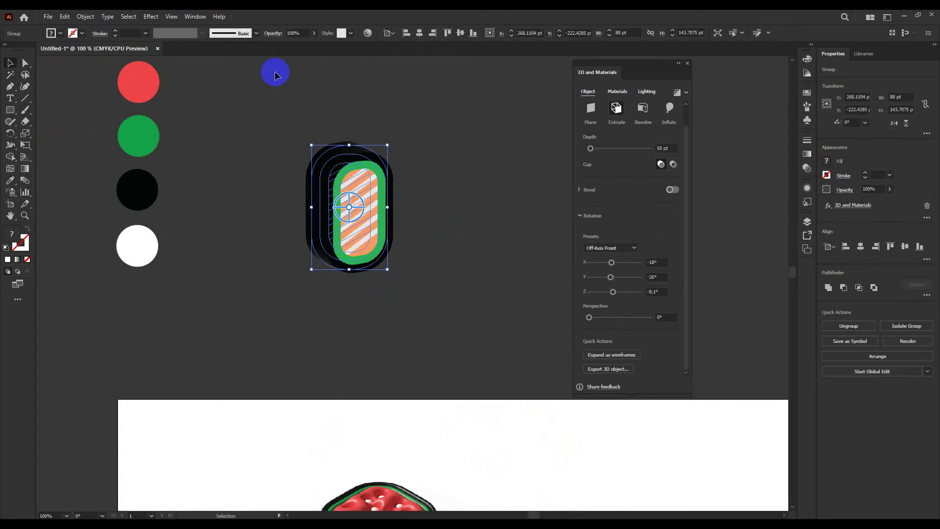
click(634, 247)
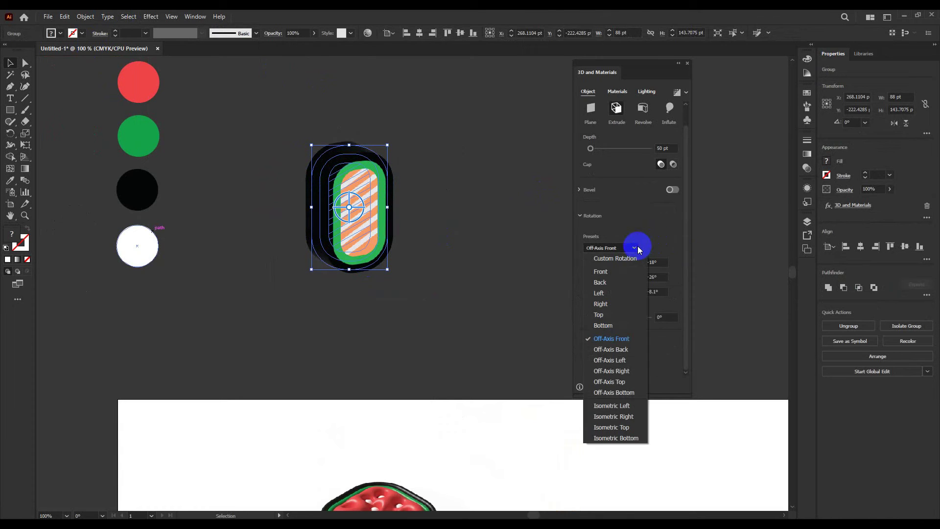
click(607, 427)
key(ctrl+=)
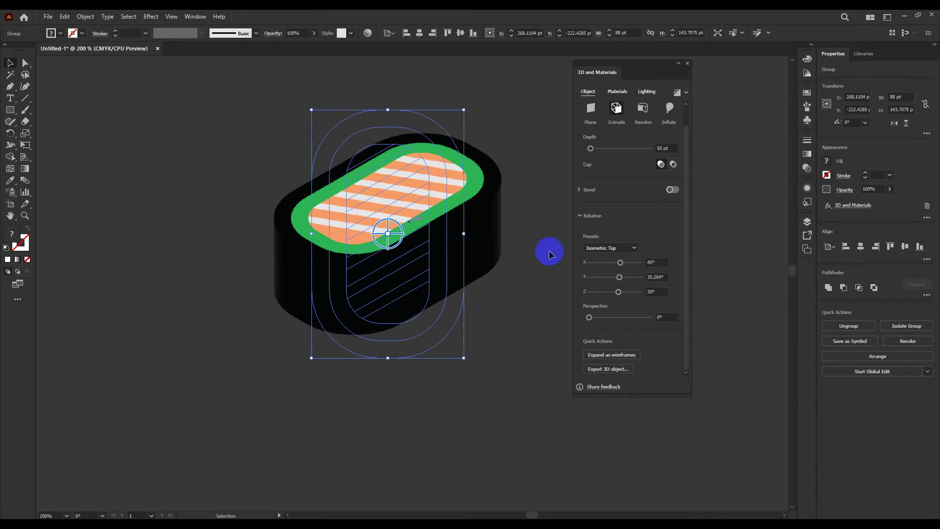
- Try the Inflate 3D type on the sushi group with 100% volume on one side, and return to Extrude
click(670, 111)
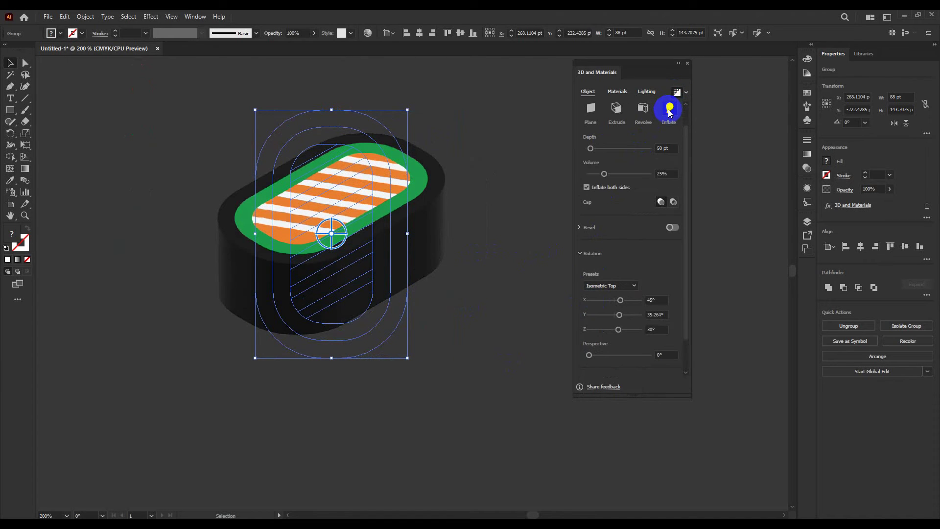
click(670, 112)
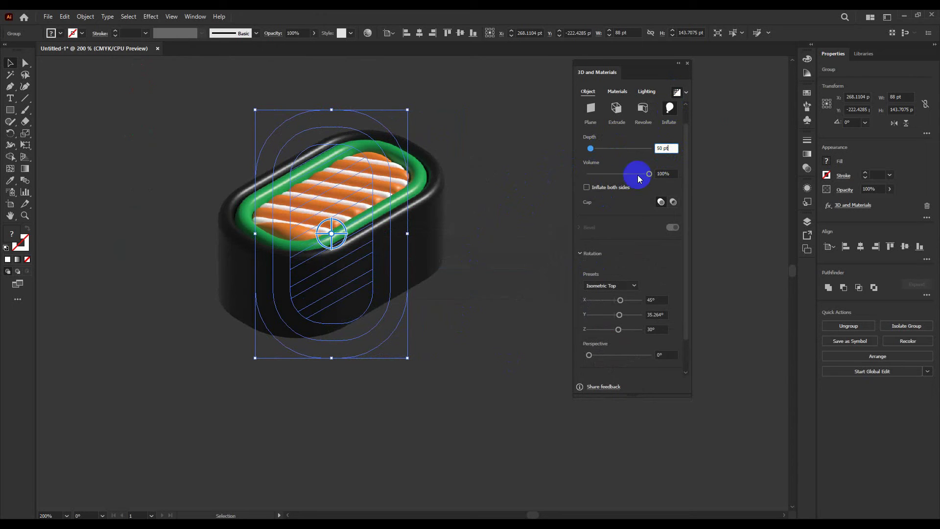
click(617, 110)
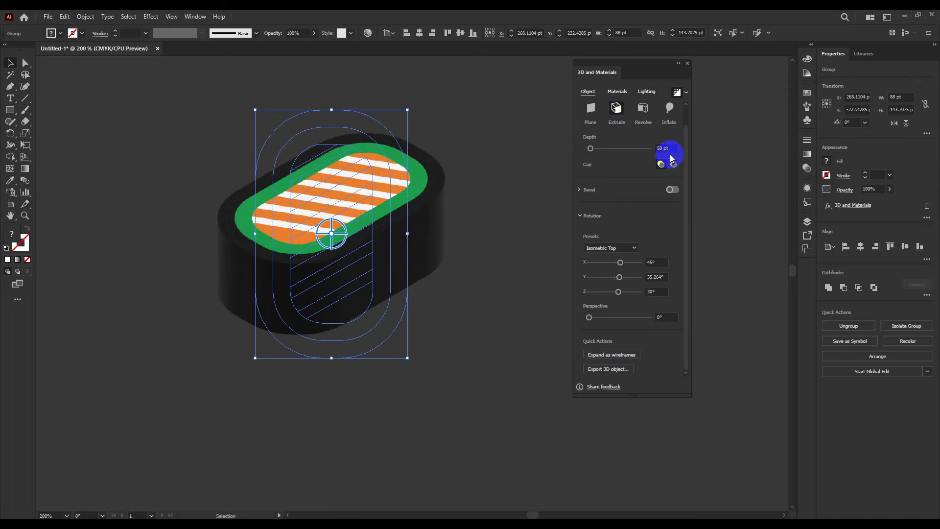
- Set the striped sushi group's 3D depth to 48 pt and switch it to the Inflate 3D type
drag(671, 148, 631, 147)
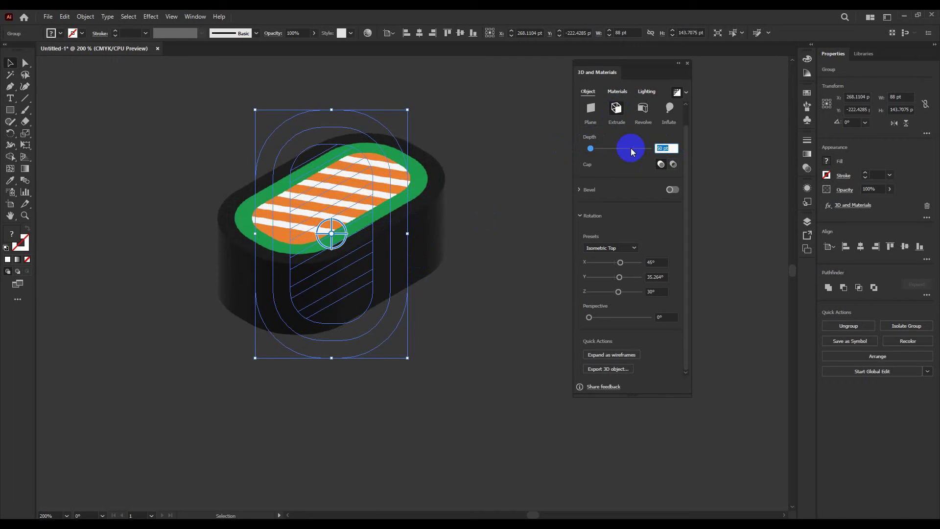
text(48)
key(Return)
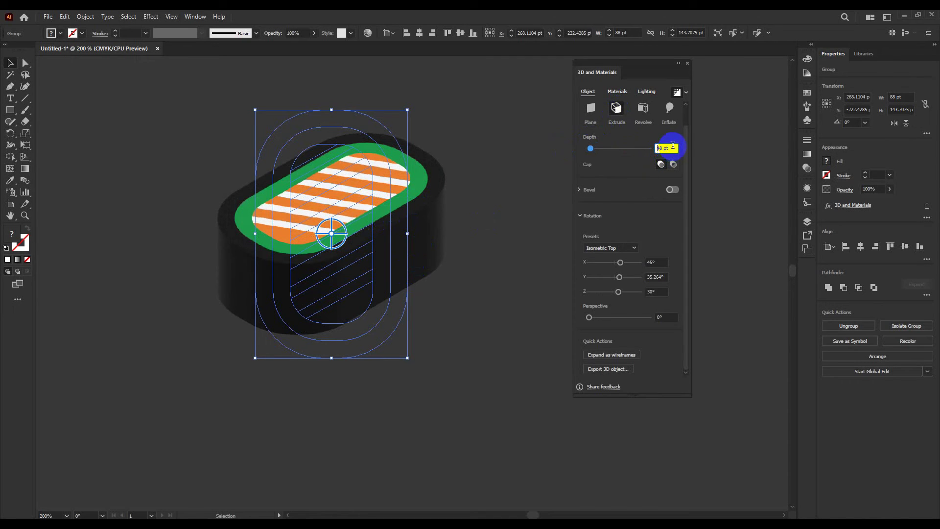
click(654, 146)
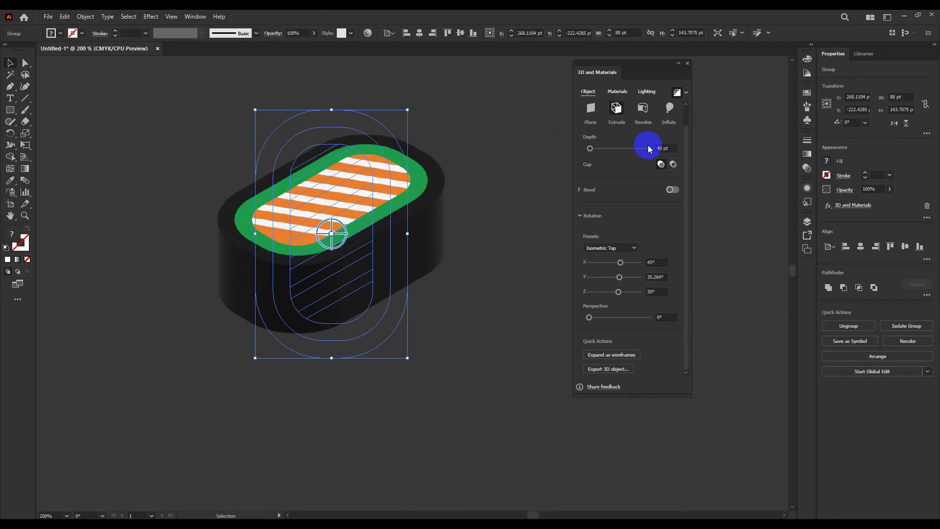
click(485, 227)
click(363, 216)
click(670, 111)
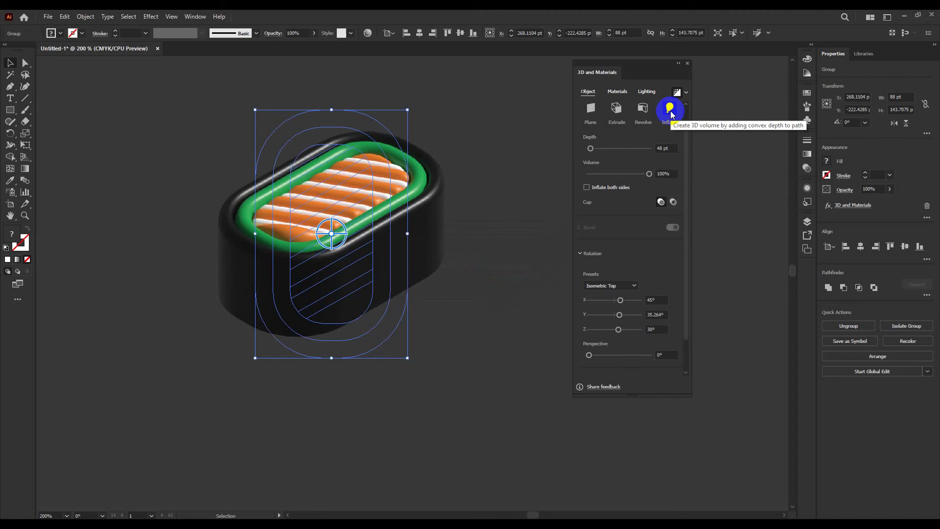
drag(685, 152, 686, 201)
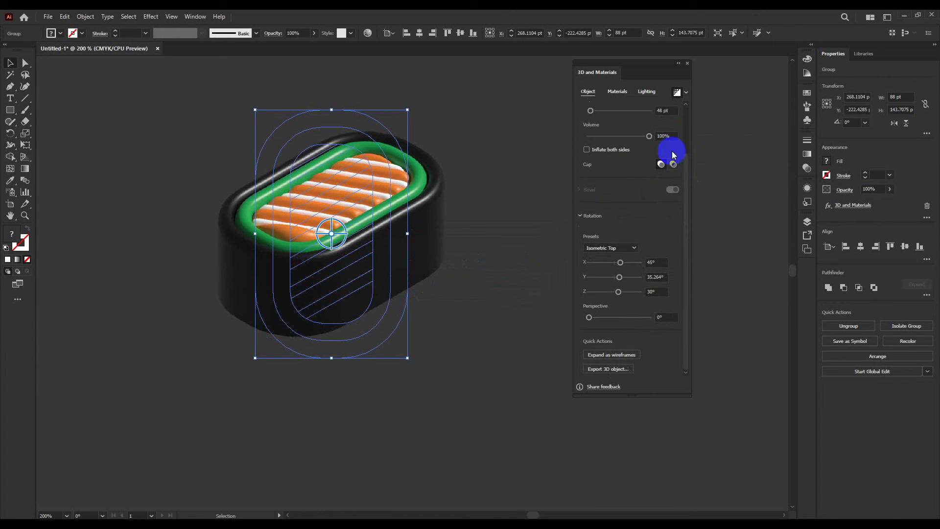
- Set the striped roll's light rotation to -65° and turn on its shadow with 195% shadow bounds
click(647, 93)
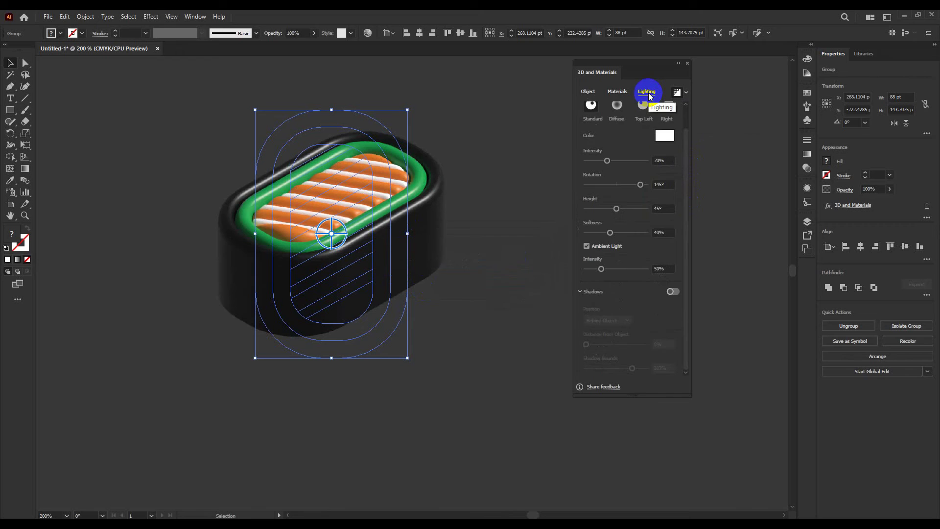
click(654, 184)
text(-6)
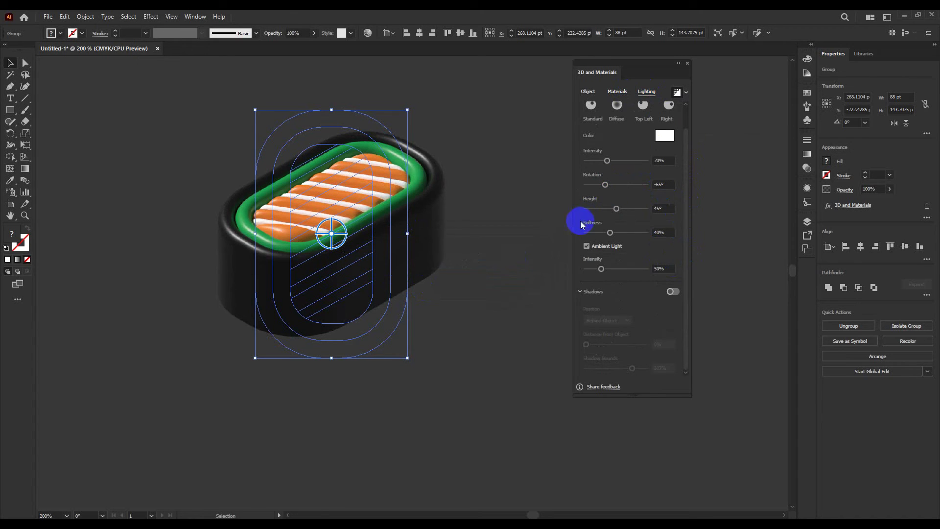
click(673, 292)
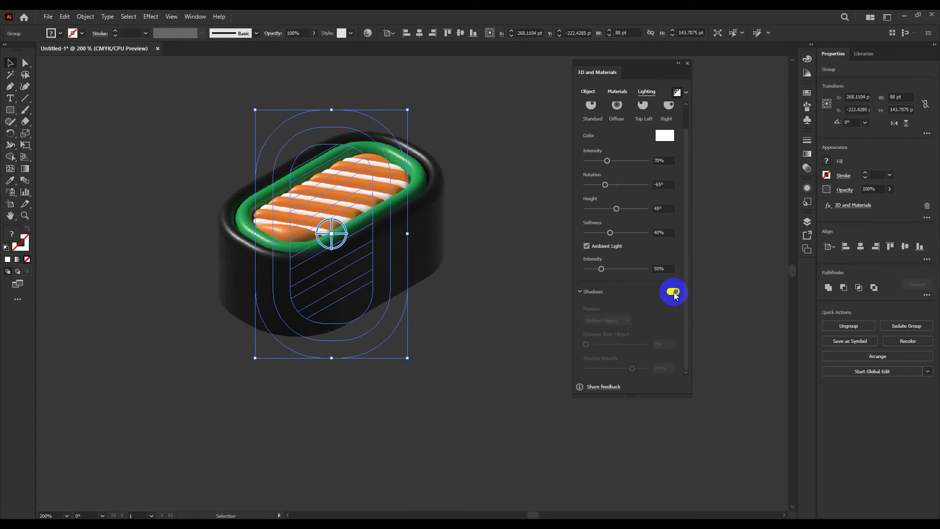
click(664, 369)
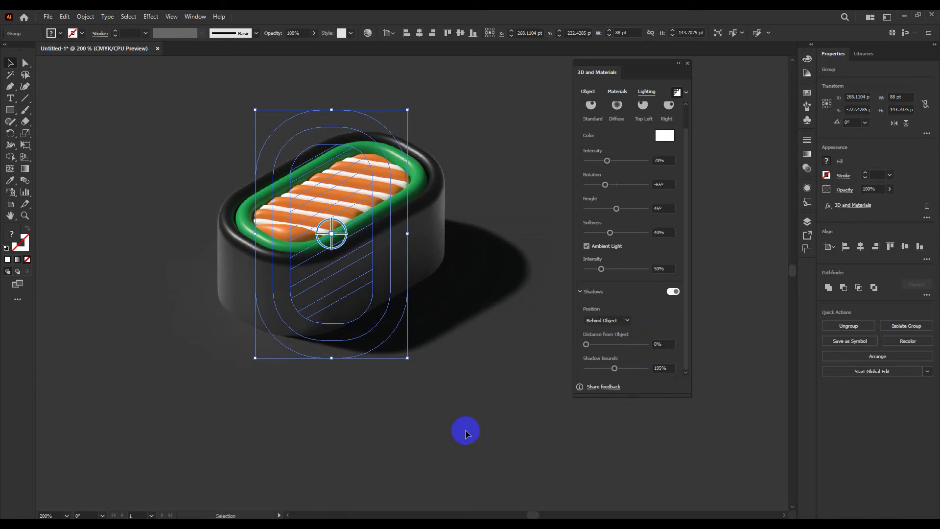
click(482, 382)
- Move the striped salmon roll onto the wooden board, in line with the two red rolls at the front end
scroll(432, 254, down, 4)
drag(435, 252, 470, 413)
click(457, 224)
scroll(444, 311, down, 3)
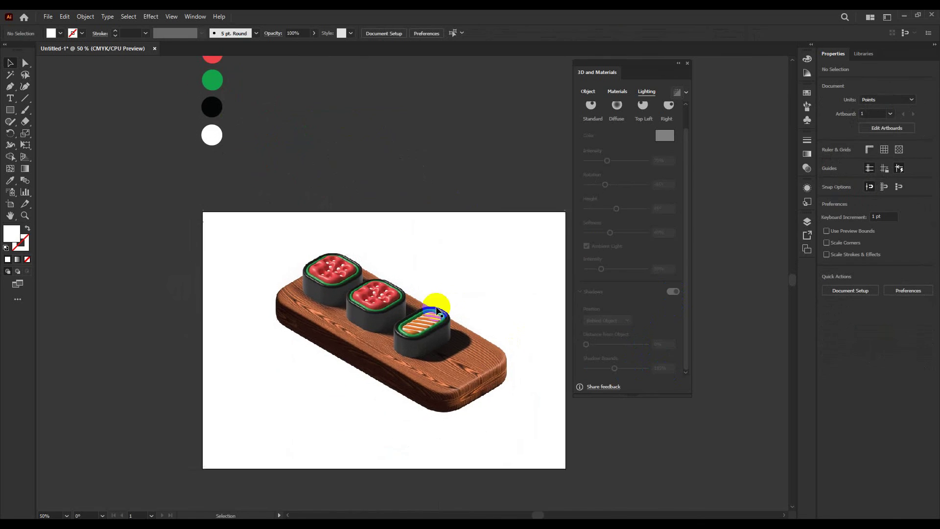
scroll(431, 345, up, 4)
scroll(388, 324, down, 3)
drag(483, 434, 397, 397)
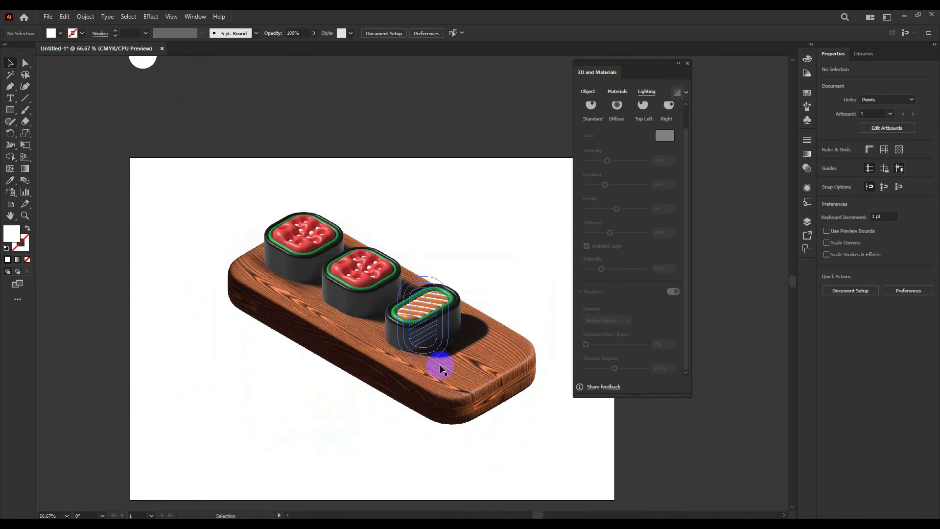
- Draw a circle about 32 pt wide above the artboard and fill it with the dark green from the color swatches
drag(9, 112, 39, 132)
scroll(415, 238, up, 3)
mouse_move(286, 164)
mouse_down()
mouse_move(304, 183)
mouse_move(295, 262)
mouse_move(317, 294)
mouse_up()
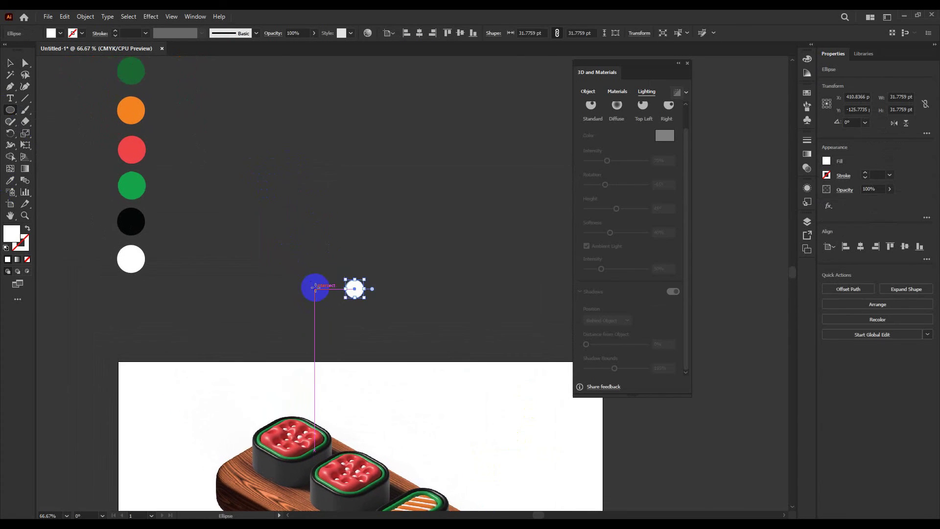
key(i)
click(132, 68)
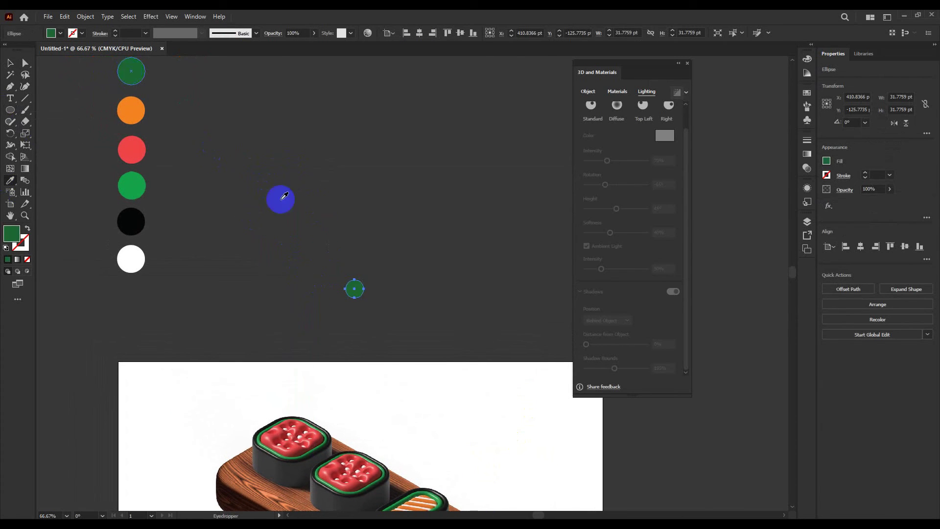
- Apply the 3D Extrude & Bevel effect to the dark green circle with the Isometric Top rotation preset
click(688, 63)
click(195, 17)
mouse_move(158, 20)
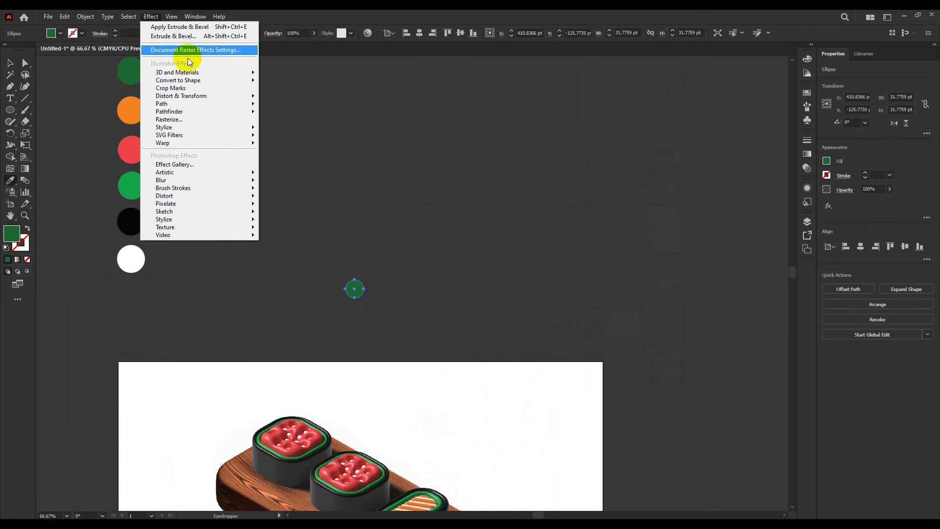
mouse_move(245, 72)
click(292, 69)
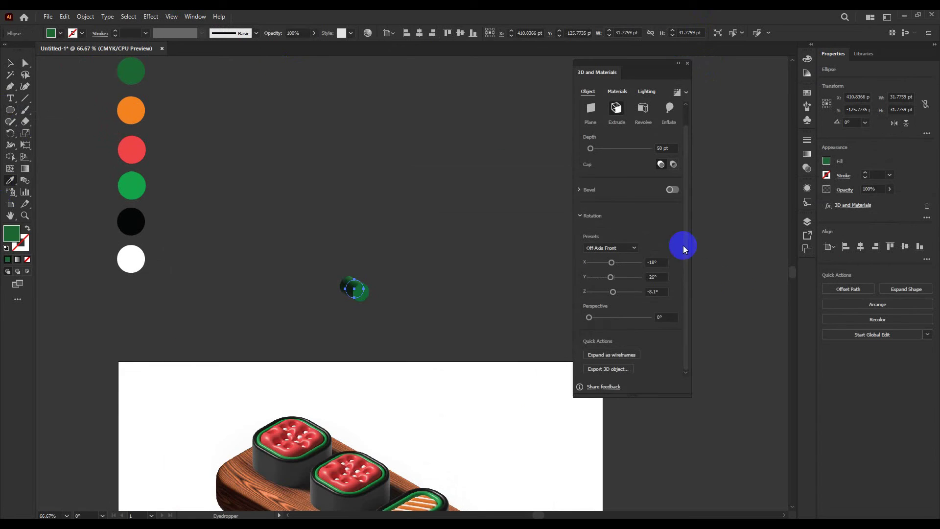
click(669, 113)
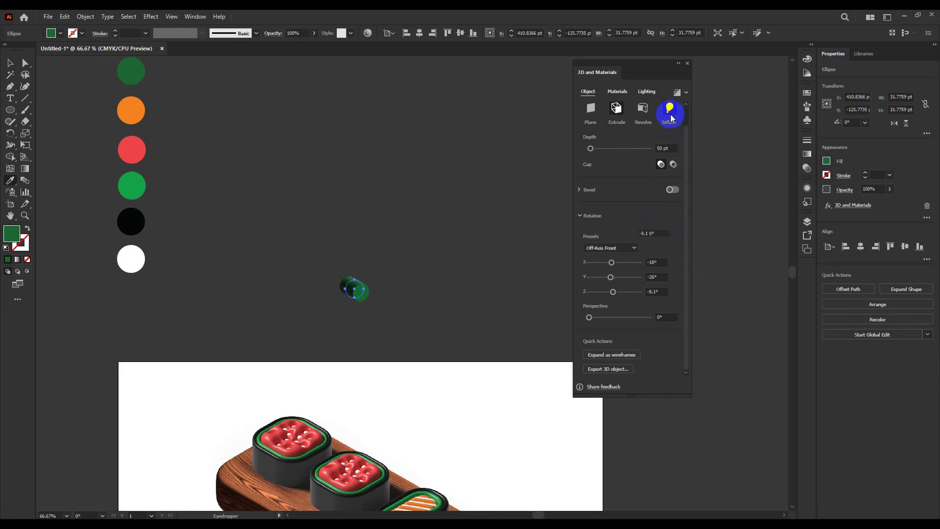
click(616, 113)
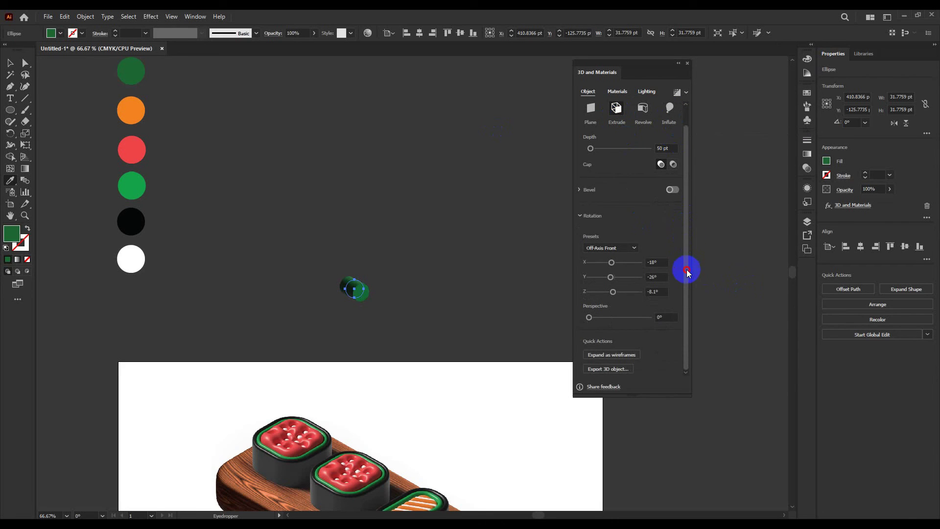
click(626, 247)
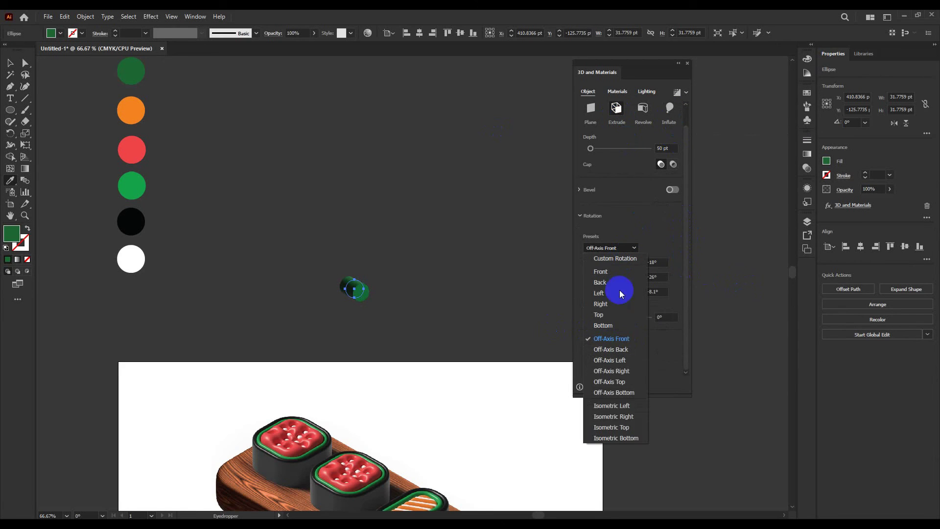
click(607, 427)
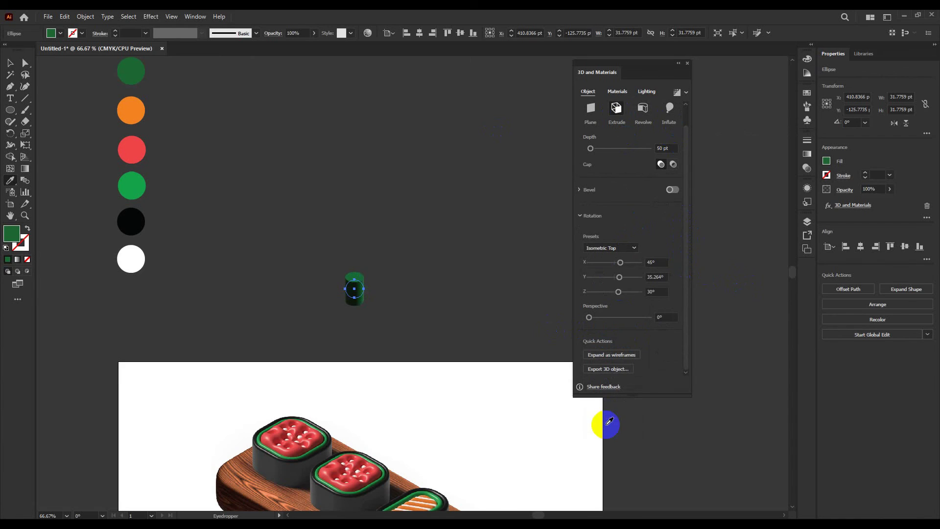
- Switch the green shape to the Inflate 3D type, render it with ray tracing and set its depth to 5 pt
scroll(412, 308, up, 3)
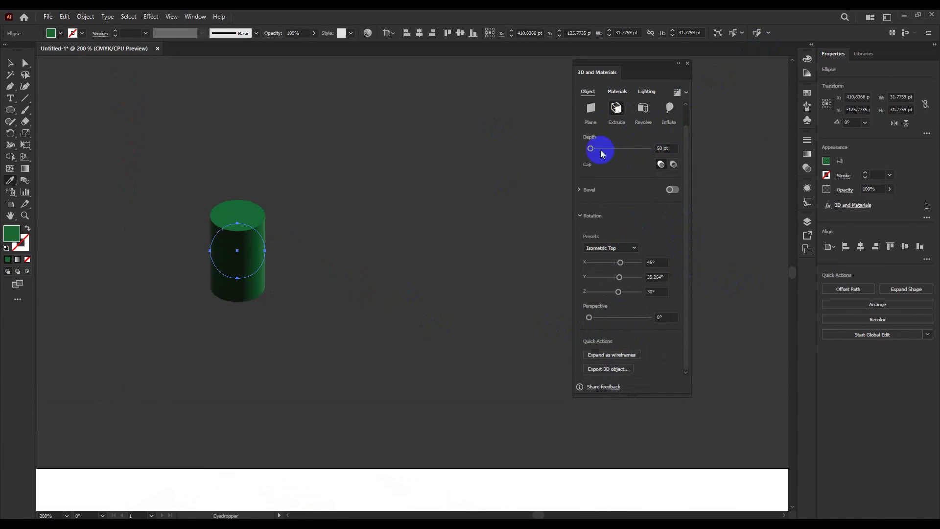
click(666, 147)
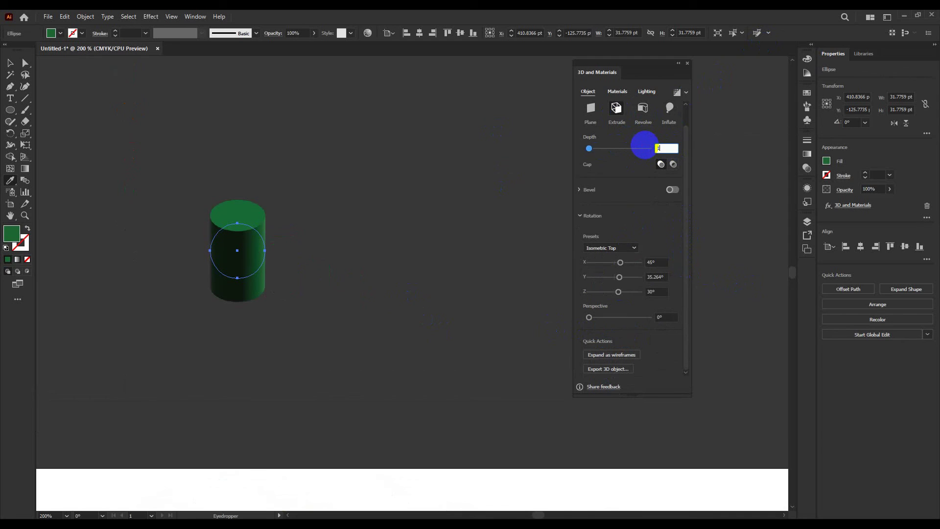
key(Return)
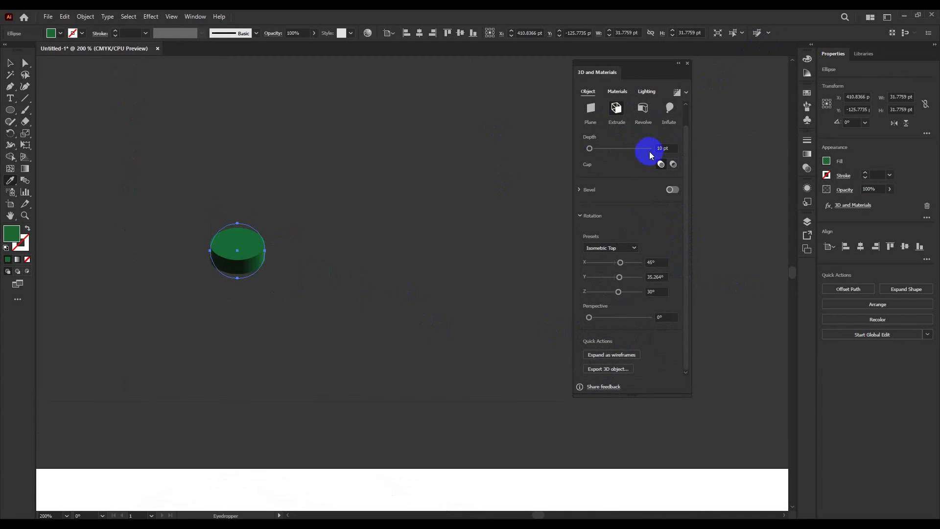
click(669, 108)
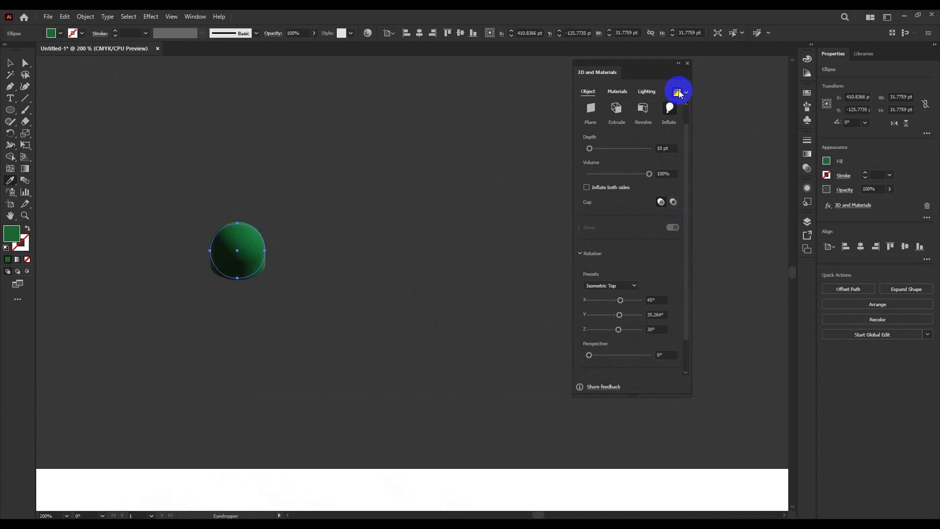
click(678, 92)
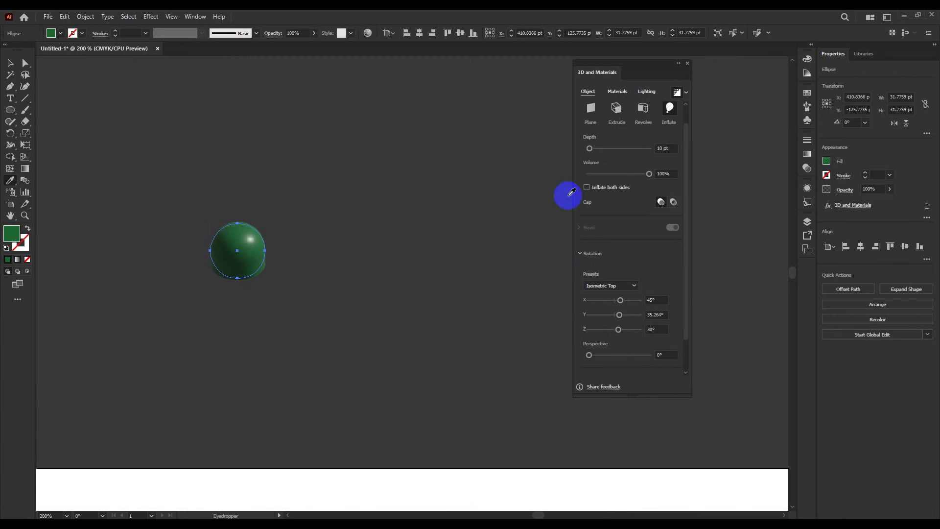
click(667, 148)
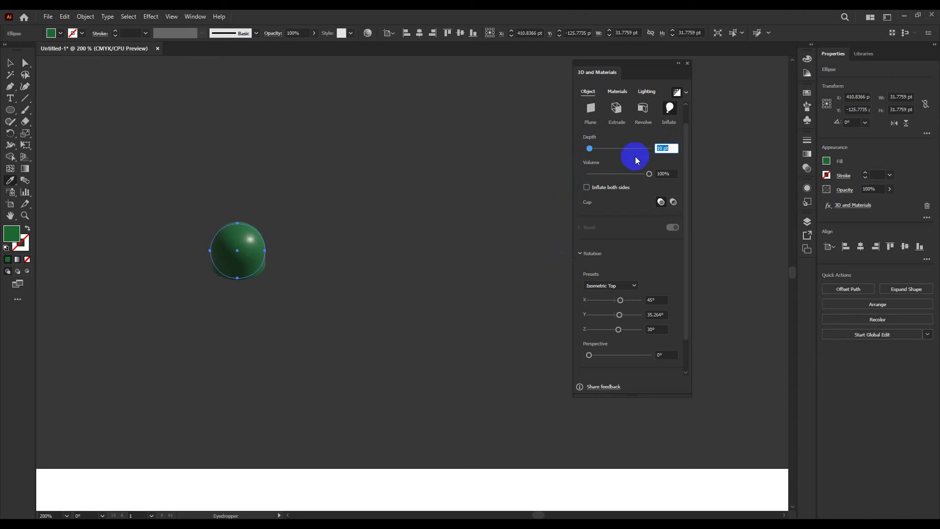
key(Return)
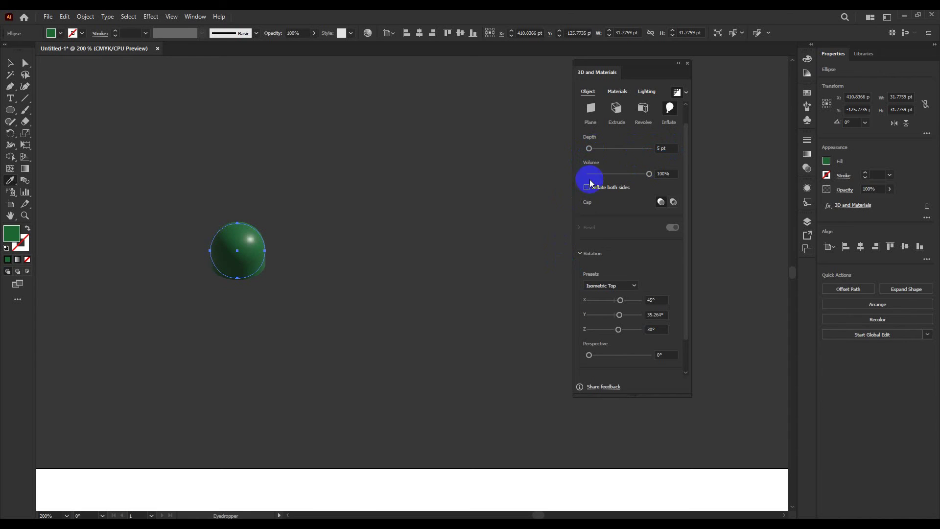
- Try a 71% volume and a greater depth on the green shape, and return to 5 pt depth and 100% volume
drag(651, 174, 632, 177)
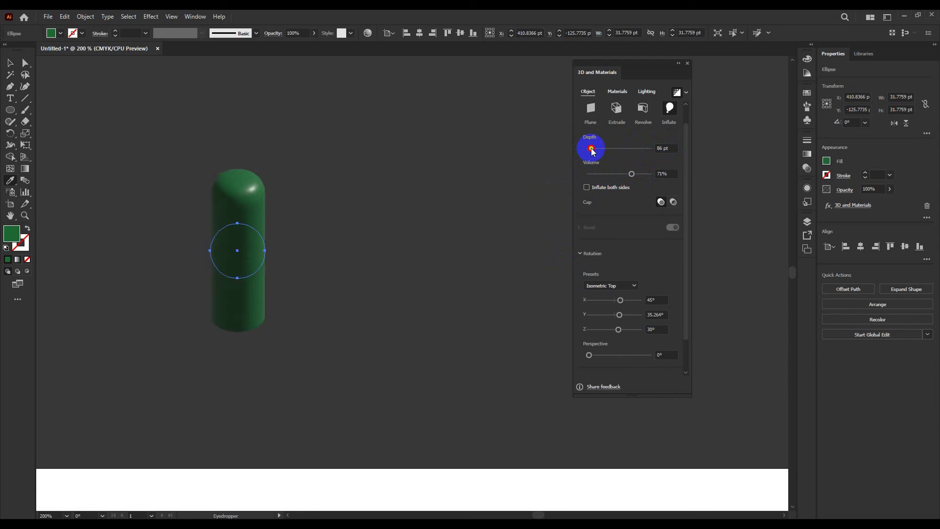
click(666, 148)
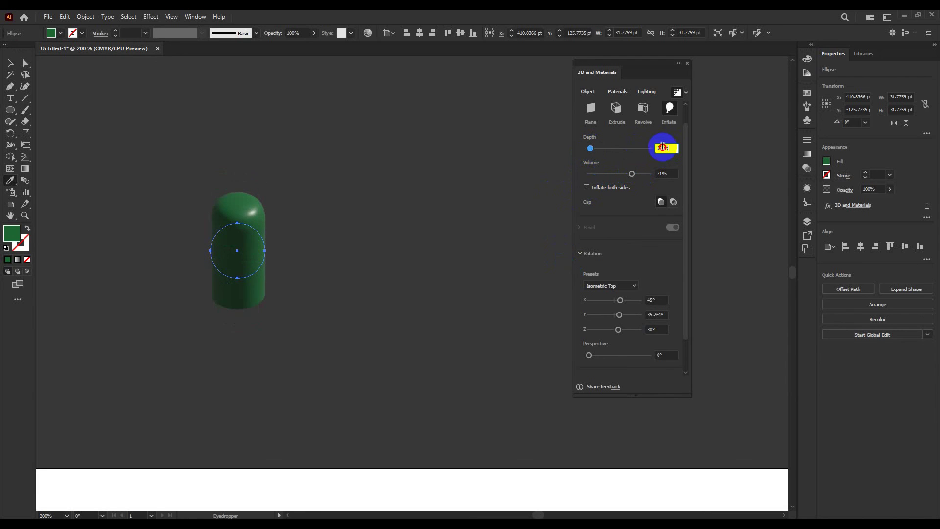
text(5)
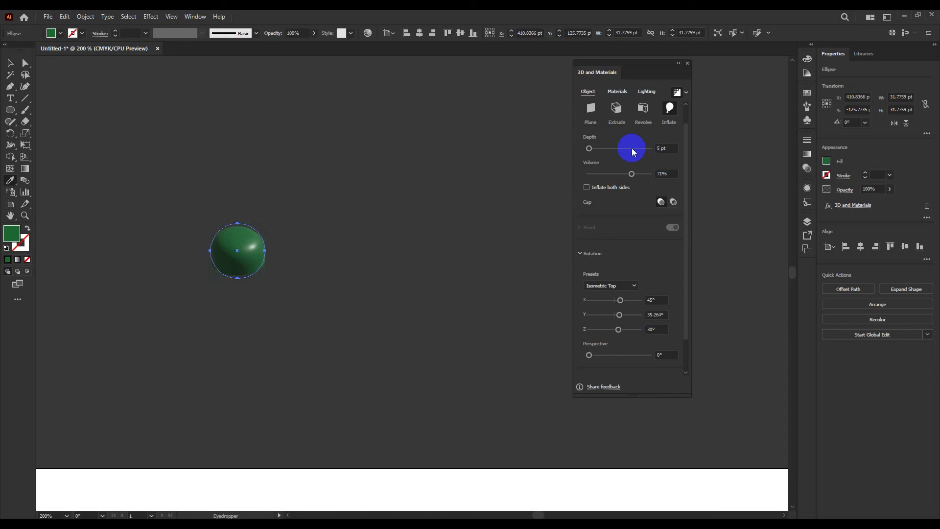
drag(631, 173, 650, 176)
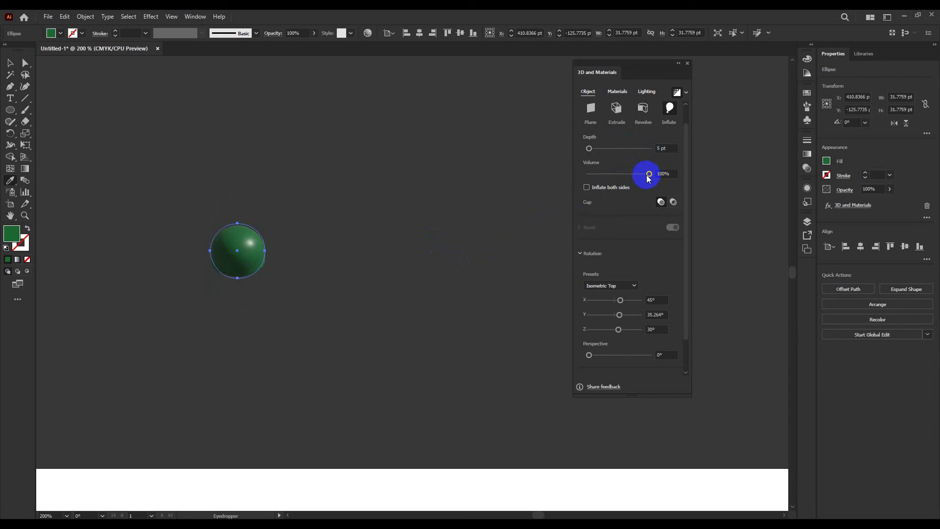
- Set the light rotation of the green ball to -65°
drag(686, 244, 686, 220)
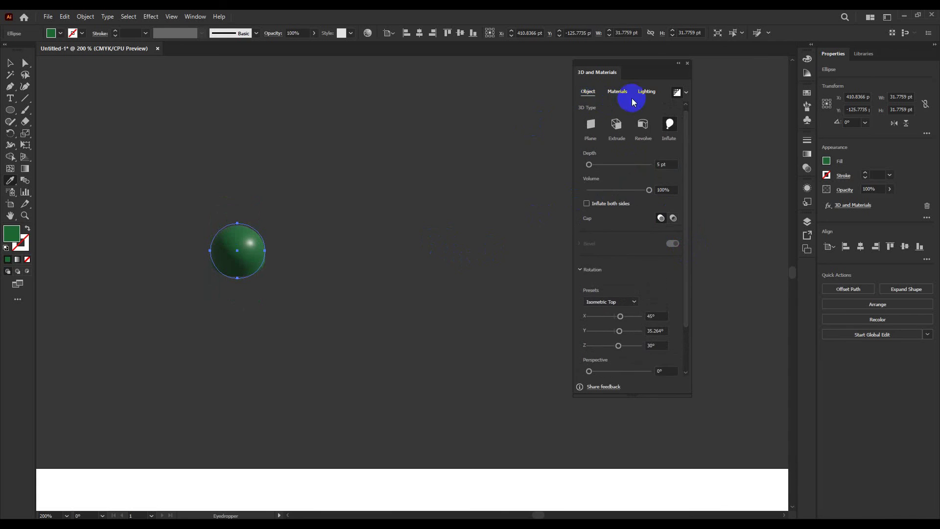
click(656, 92)
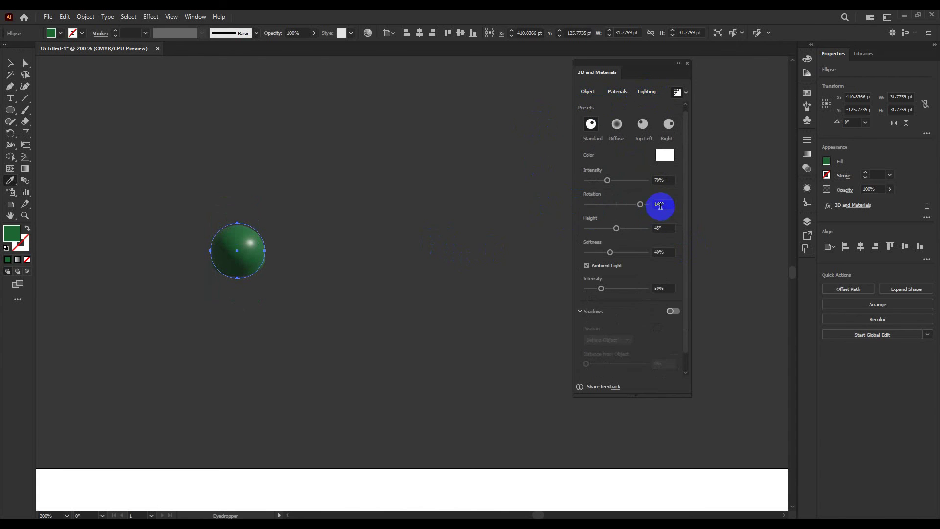
click(661, 206)
text(-65)
key(Return)
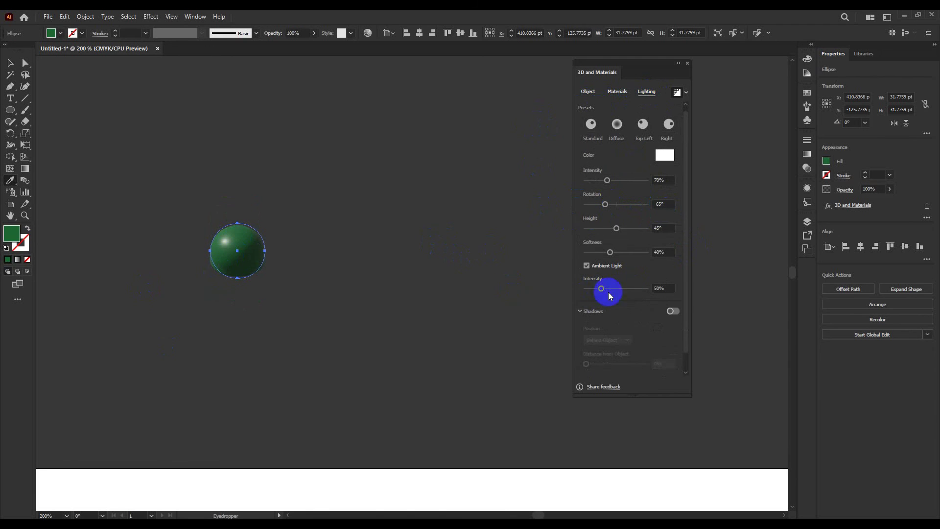
- Set the green ball's ambient light intensity to 60% and turn on its shadow with 195% shadow bounds
drag(685, 275, 686, 314)
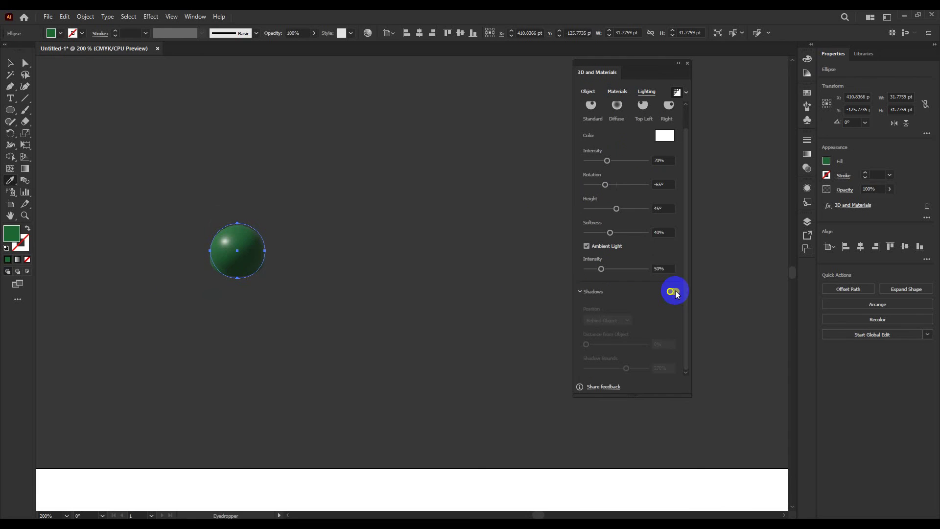
click(660, 268)
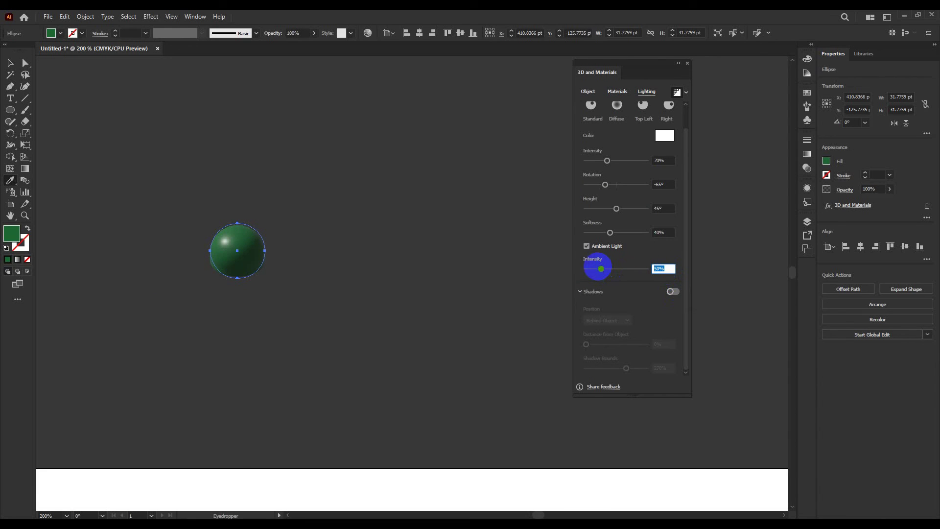
text(60)
click(598, 268)
click(674, 291)
click(662, 368)
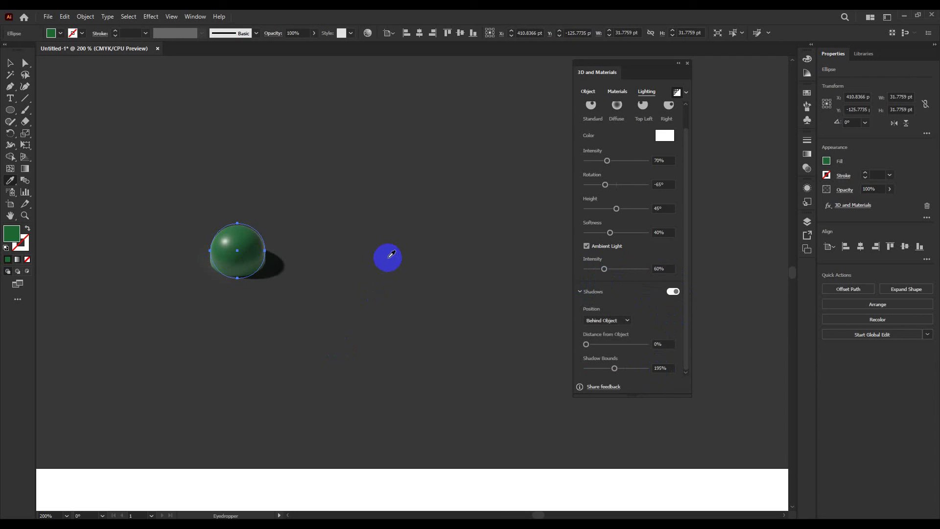
- Set the green ball's main light intensity to 60%
click(664, 160)
text(60)
key(Return)
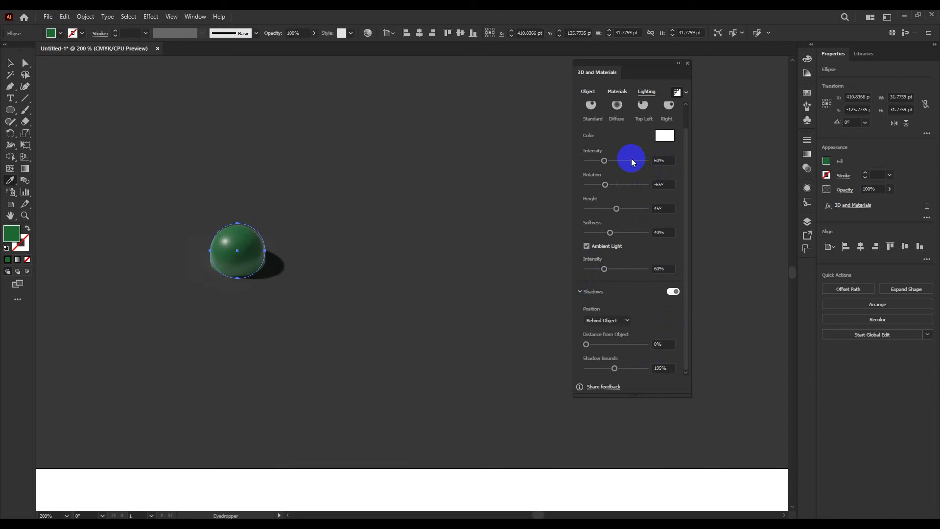
- Move the green ball from outside the artboard onto the wooden board beside the salmon roll
scroll(346, 241, down, 1)
click(9, 62)
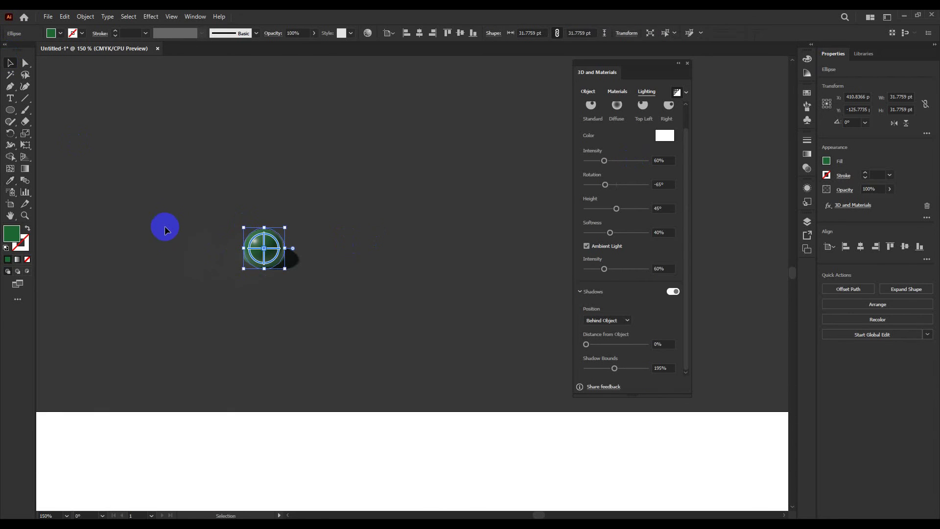
click(164, 227)
scroll(175, 180, down, 4)
scroll(185, 223, up, 1)
drag(205, 182, 277, 389)
- Undo the uneven resize of the green ball and scale it proportionally to about 36 pt, resting on the board's front end
scroll(277, 389, up, 3)
mouse_move(302, 351)
mouse_down()
mouse_move(304, 340)
mouse_move(338, 332)
mouse_up()
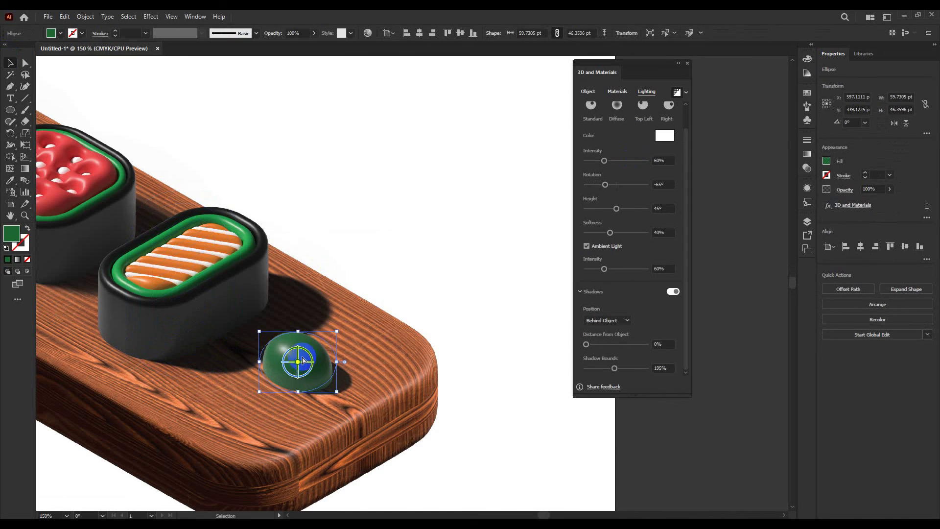
key(ctrl+z)
drag(300, 350, 335, 388)
click(645, 430)
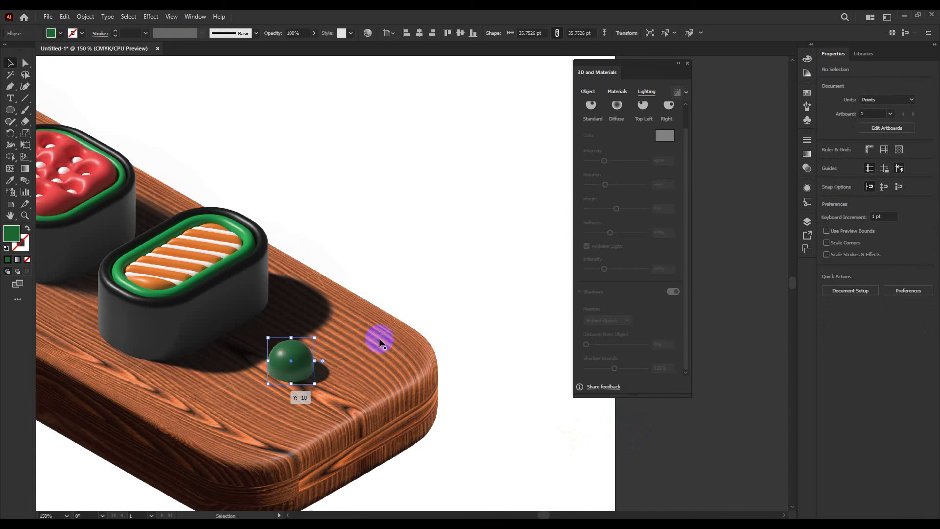
- Draw a background rectangle about 913 by 674 pt that extends past all edges of the artboard
scroll(379, 337, down, 2)
scroll(489, 405, down, 1)
scroll(489, 436, down, 2)
scroll(485, 436, up, 2)
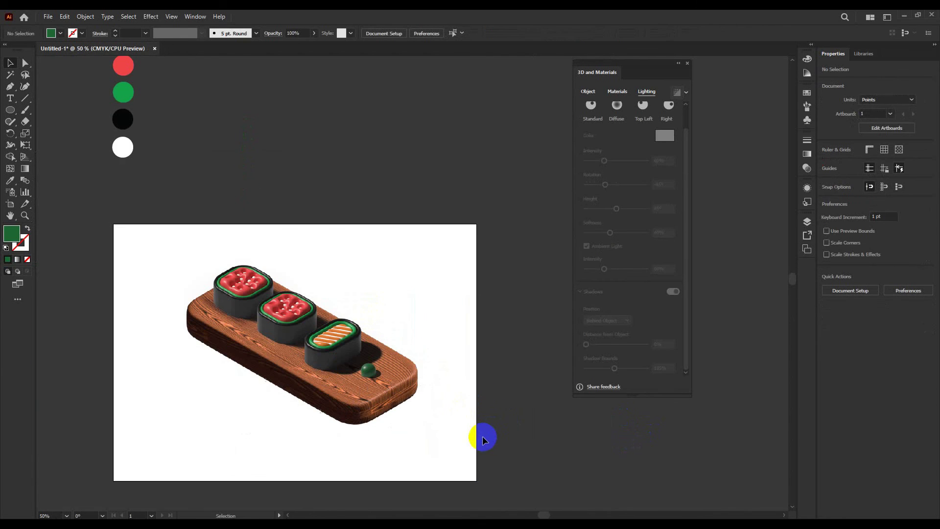
drag(449, 430, 416, 424)
drag(271, 436, 268, 451)
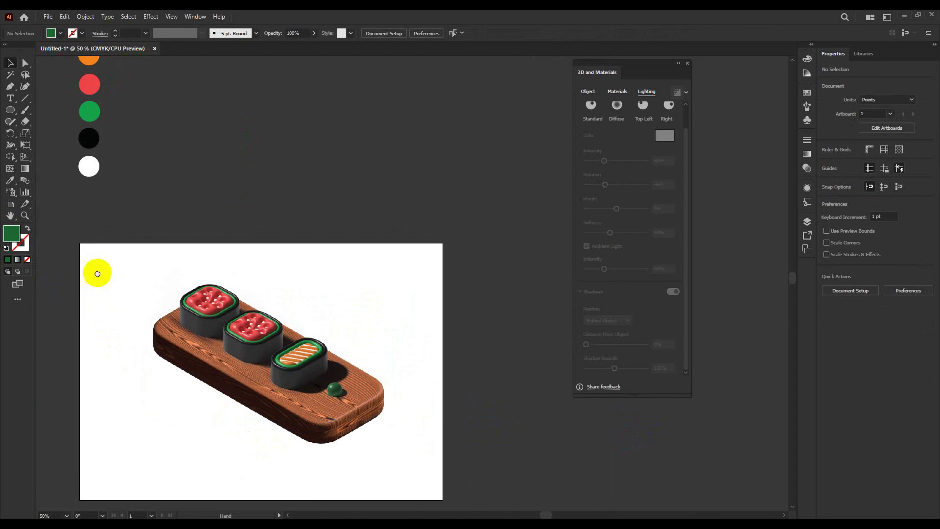
drag(95, 269, 125, 227)
drag(10, 110, 44, 109)
drag(93, 186, 487, 477)
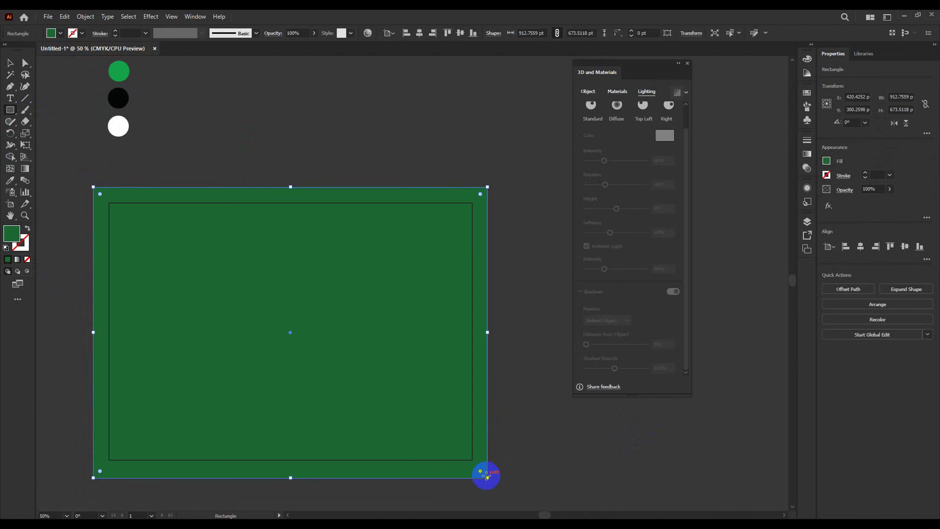
- Fill the background rectangle with light blue and send it to the back, behind the sushi board
double_click(11, 232)
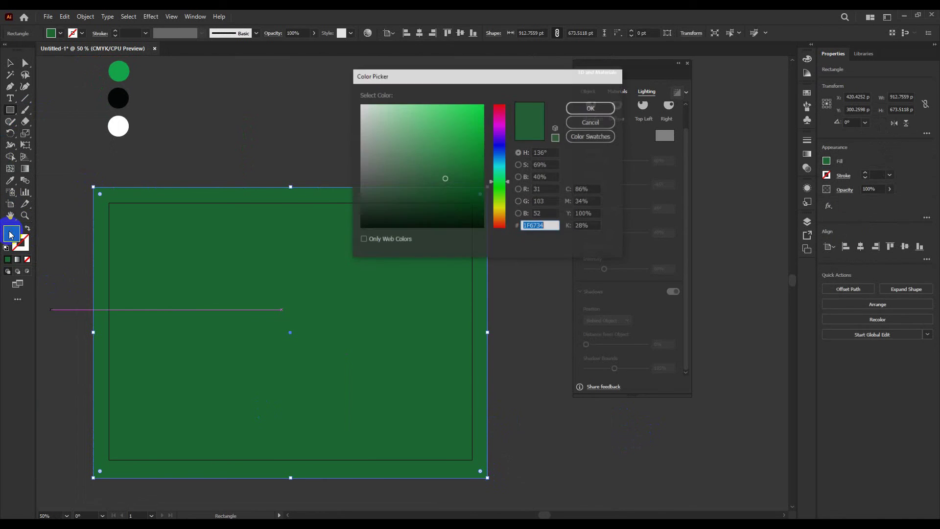
click(499, 165)
click(483, 104)
click(589, 109)
right_click(395, 248)
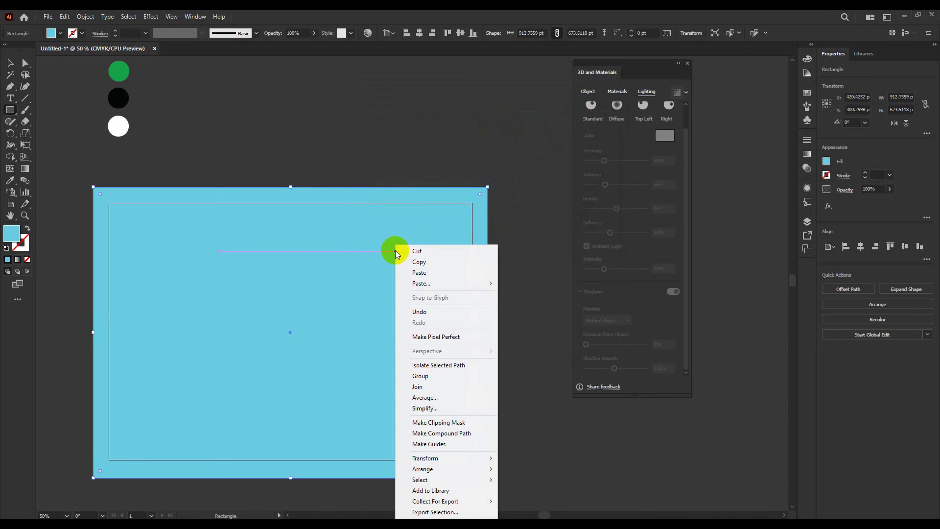
mouse_move(477, 469)
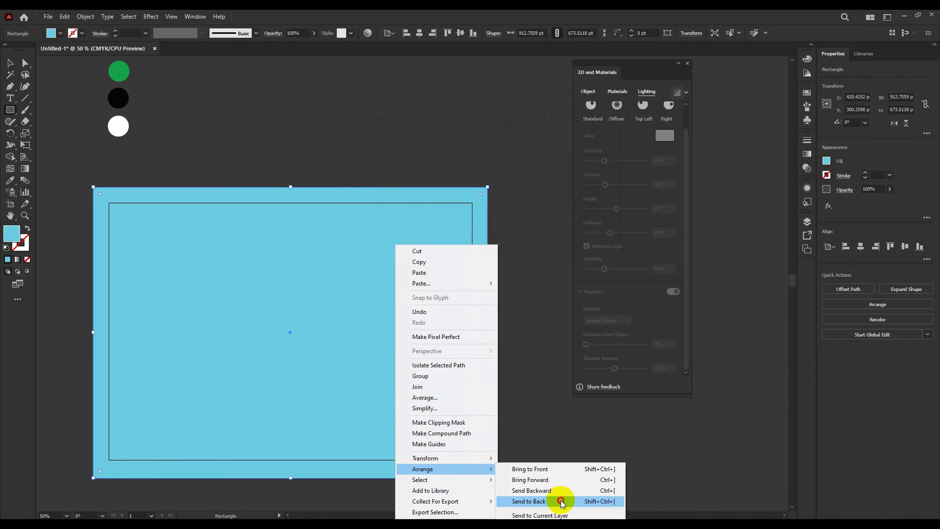
click(561, 502)
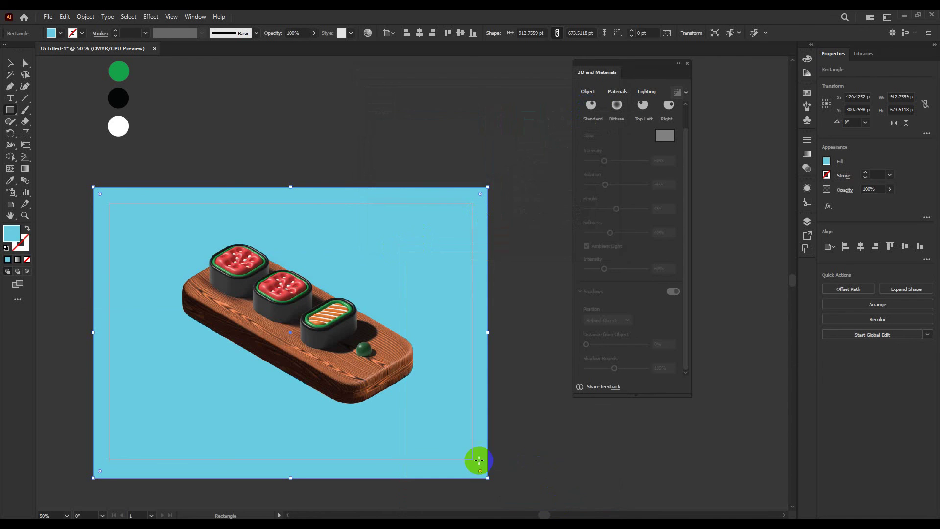
- Turn on Trim View to hide everything outside the artboard, and deselect the background to review the finished illustration
click(147, 17)
mouse_move(171, 17)
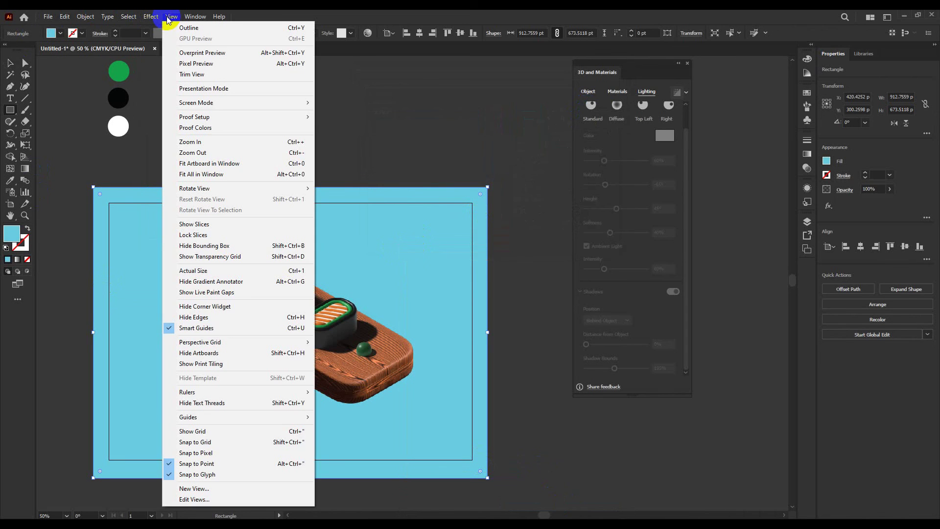
click(202, 75)
click(9, 63)
click(367, 132)
scroll(290, 468, up, 3)
scroll(283, 419, down, 2)
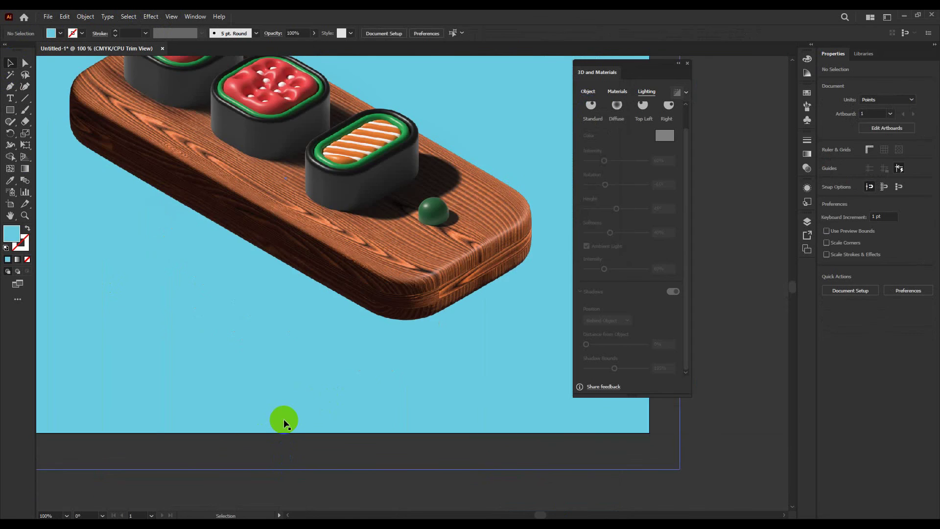
drag(280, 419, 283, 431)
scroll(283, 430, down, 2)
scroll(271, 413, up, 2)
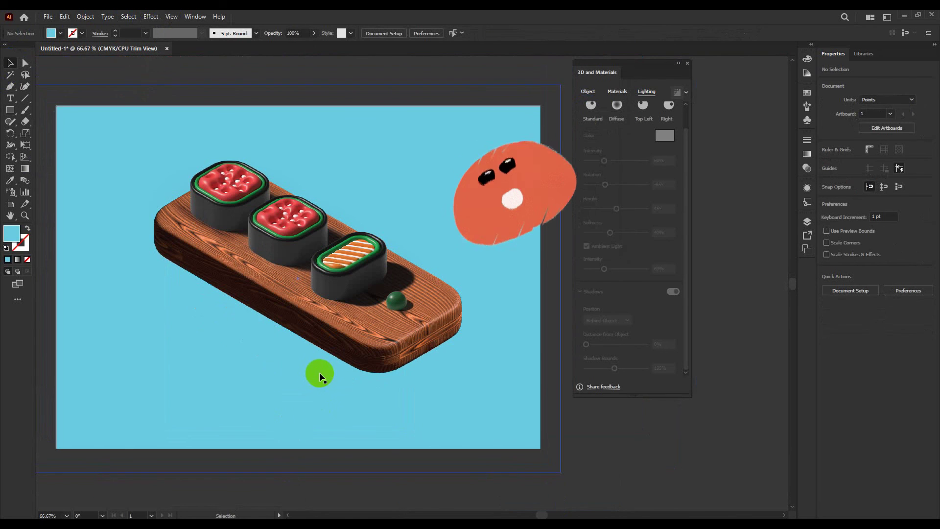
scroll(319, 372, up, 2)
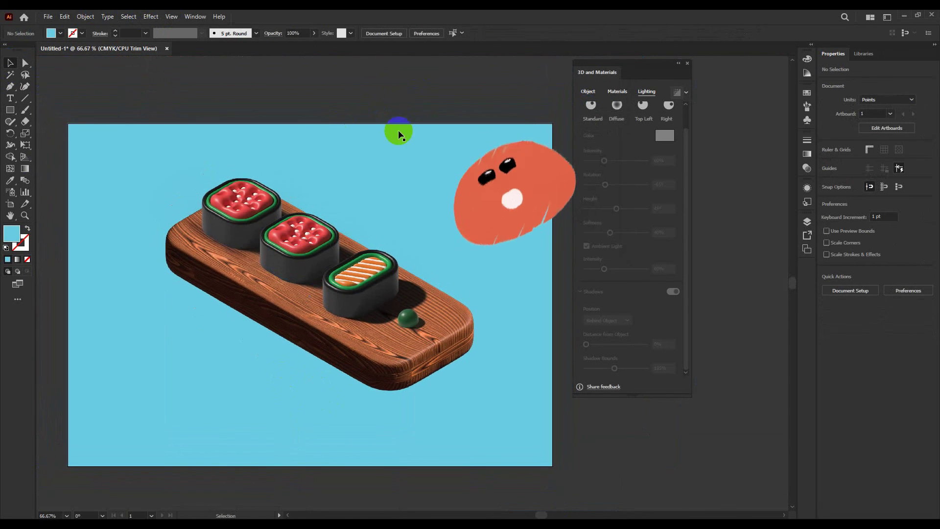